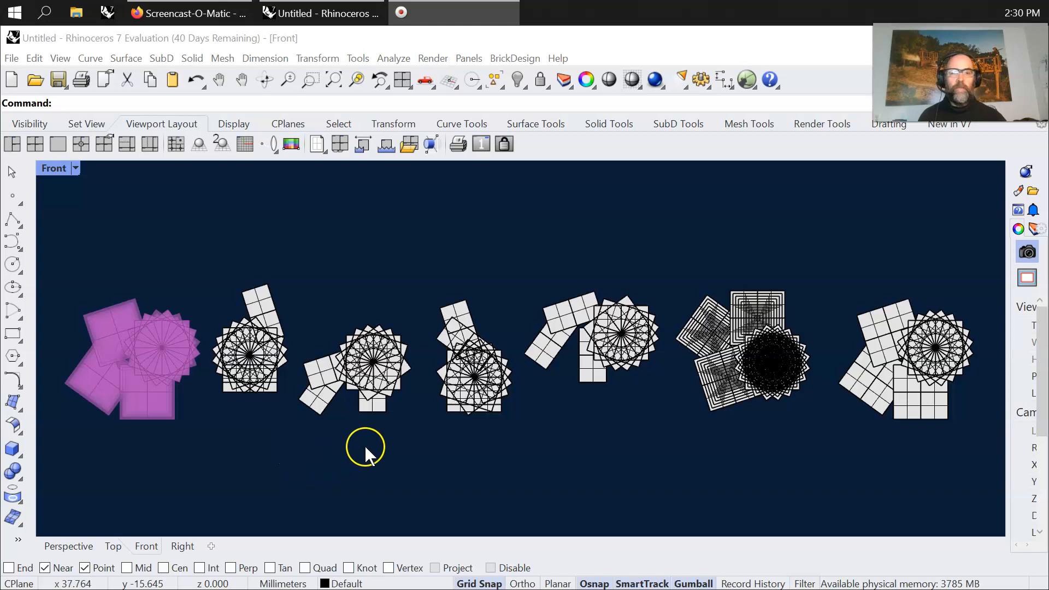
# - Run the Turntable command to rotate the view around the row of models and stop the rotation
pyautogui.click(123, 107)
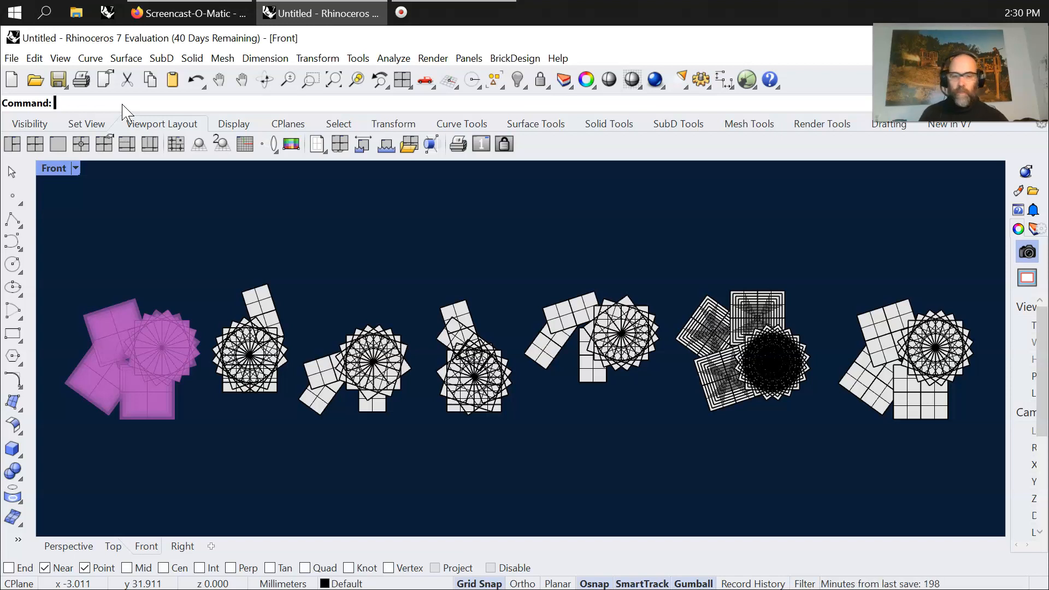
pyautogui.write('Turntable')
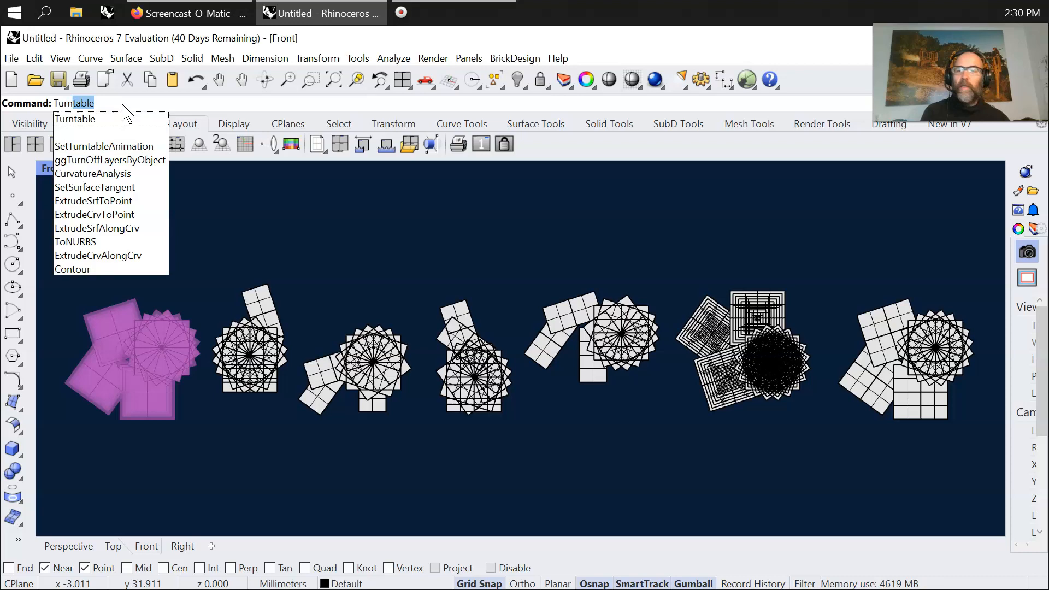
pyautogui.press('Return')
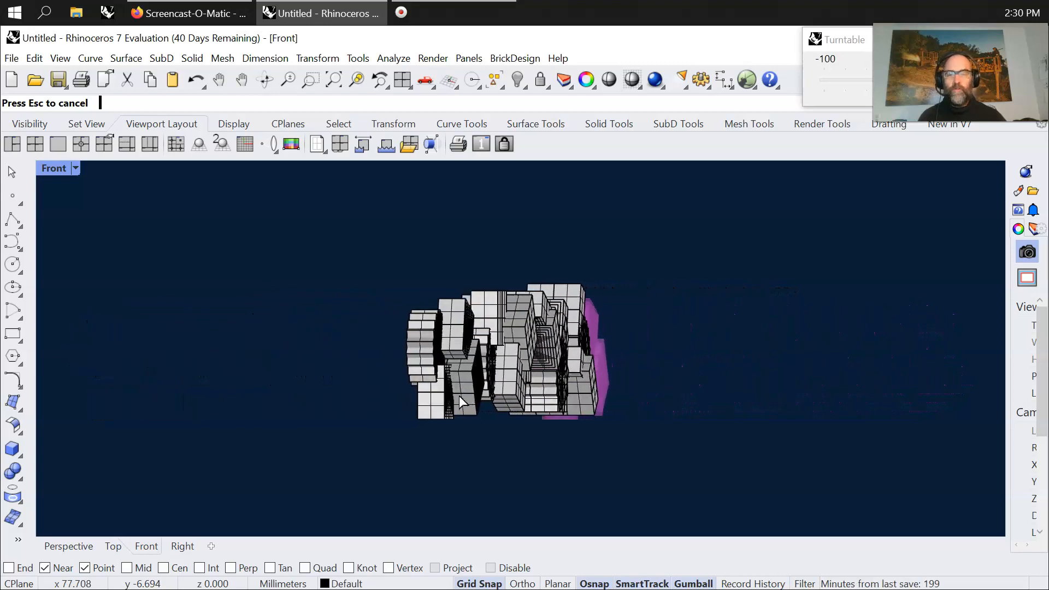
pyautogui.press('Escape')
# - Restore the default four-viewport layout and zoom all viewports to the extents of the models
pyautogui.doubleClick(44, 170)
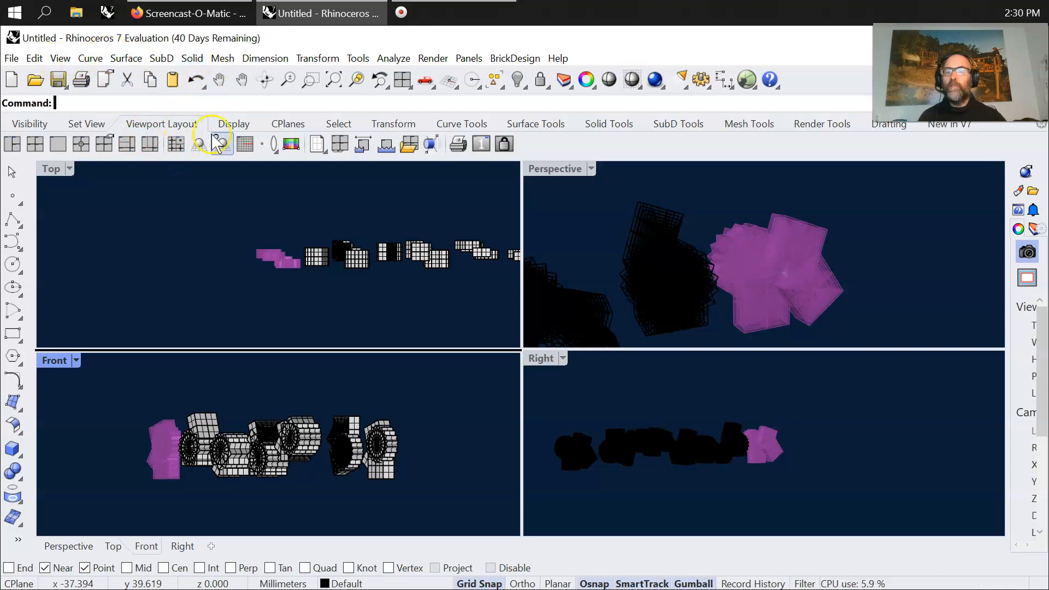
pyautogui.click(42, 145)
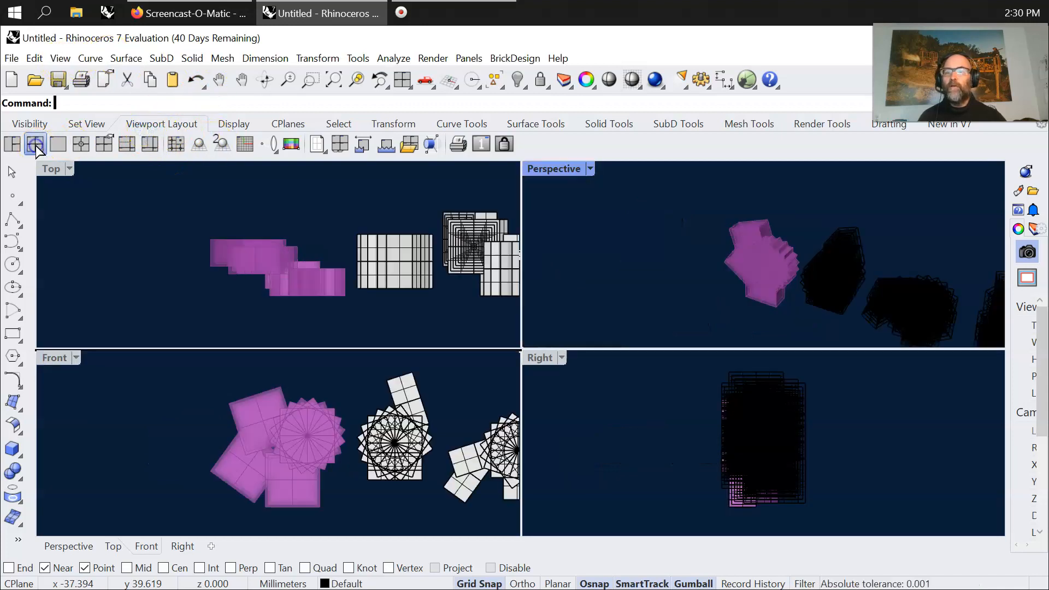
pyautogui.click(254, 261)
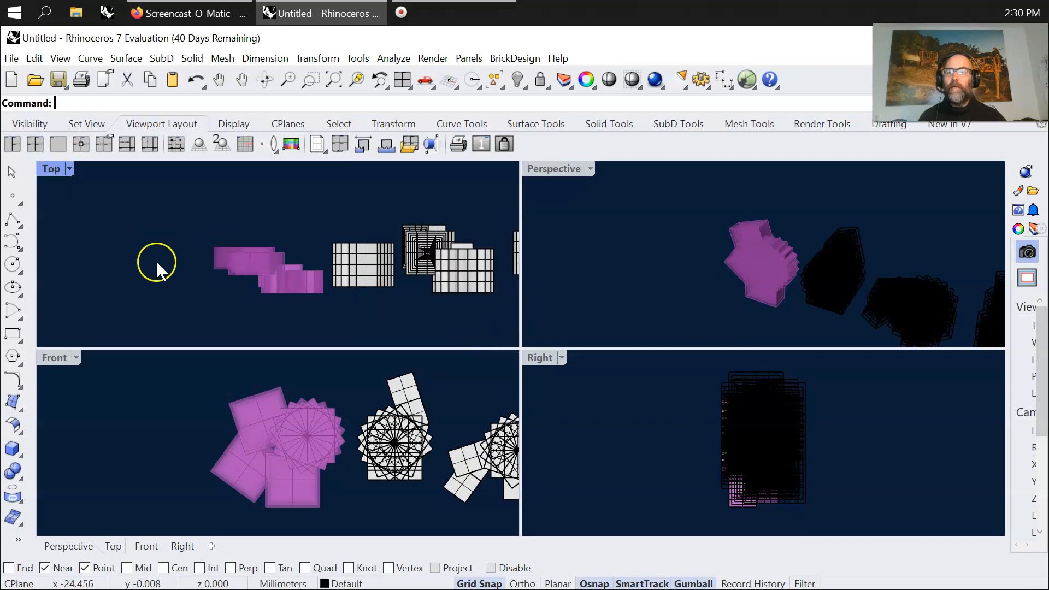
pyautogui.rightClick(340, 85)
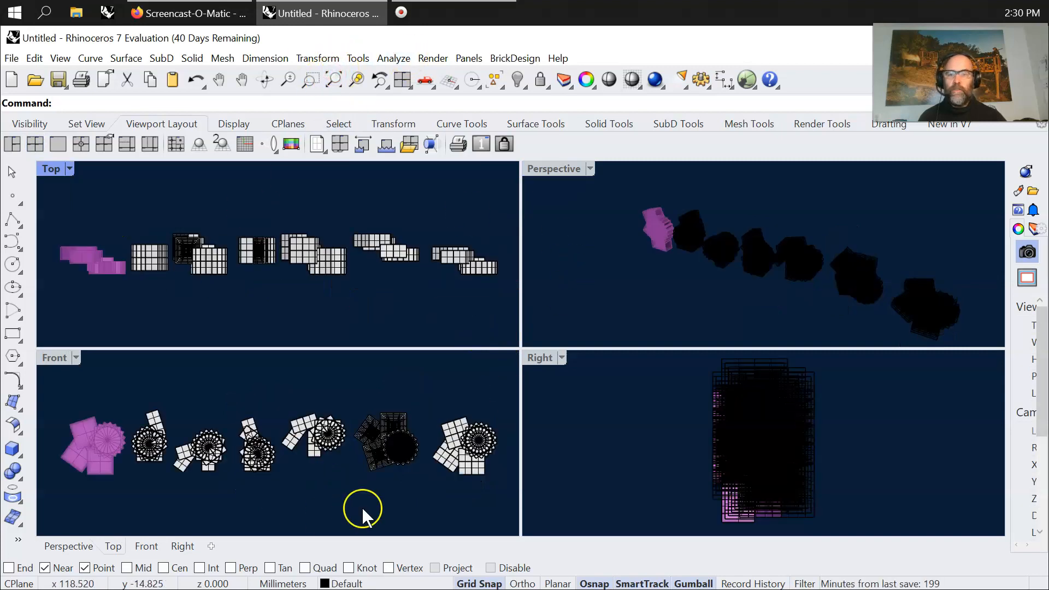
# - Set the Perspective and Right viewports to the Shaded display mode
pyautogui.moveTo(604, 293); pyautogui.dragTo(744, 239, button='right')
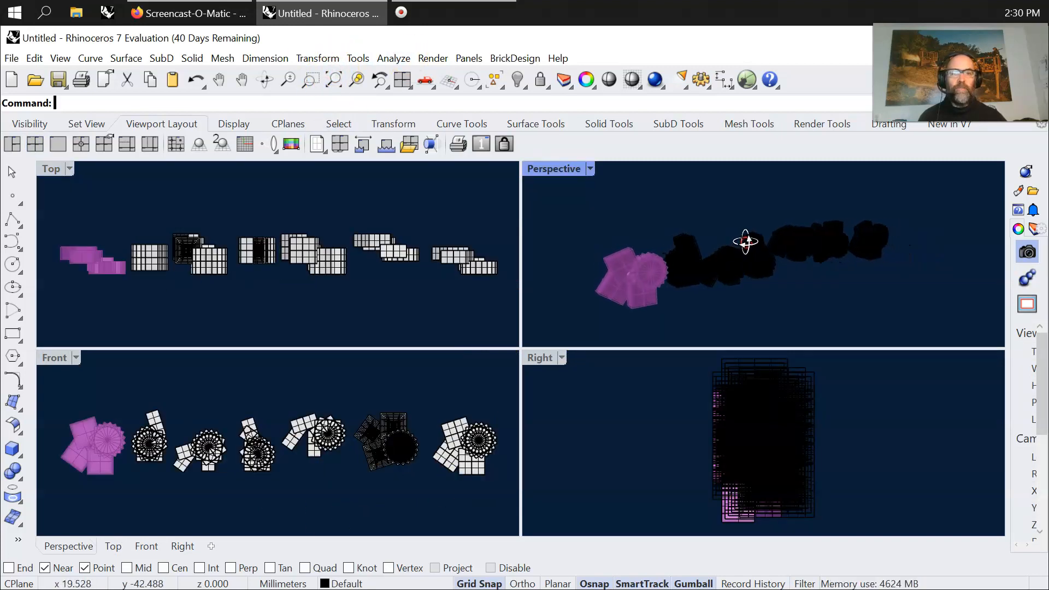
pyautogui.scroll(10, 762, 263)
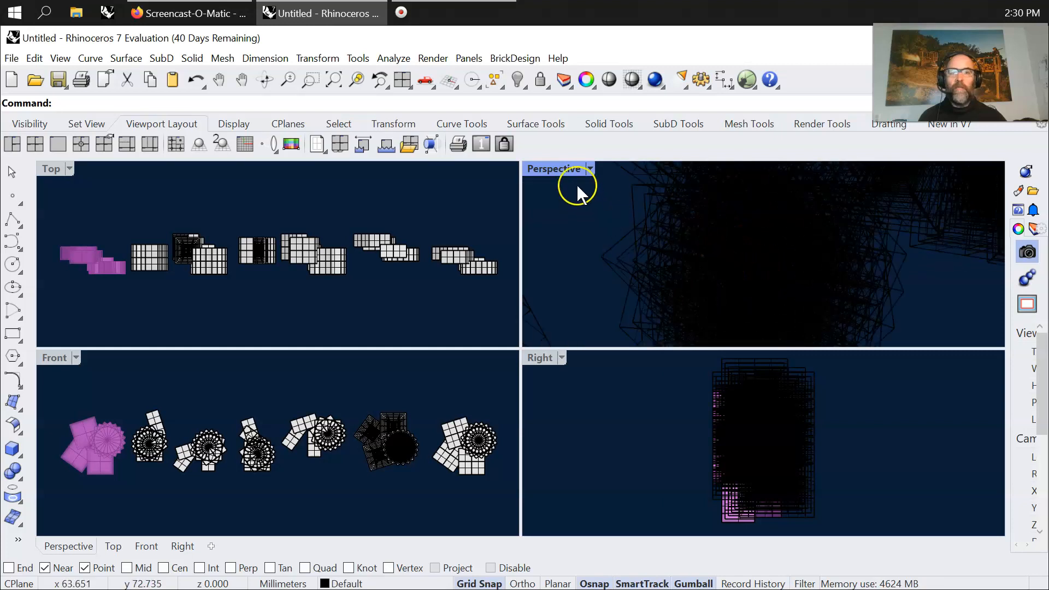
pyautogui.click(555, 170)
pyautogui.click(634, 95)
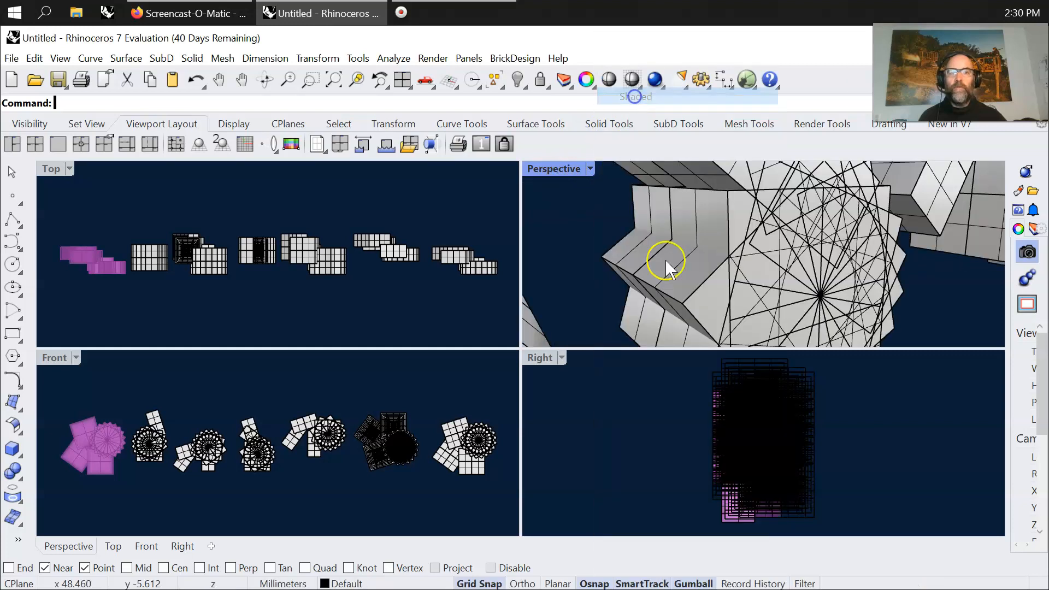
pyautogui.rightClick(572, 412)
# - Examine the row of models from different angles and distances in the Perspective and Front viewports
pyautogui.moveTo(712, 235)
pyautogui.mouseDown(button='right')
pyautogui.moveTo(721, 290)
pyautogui.moveTo(682, 317)
pyautogui.moveTo(686, 260)
pyautogui.moveTo(644, 230)
pyautogui.moveTo(616, 225)
pyautogui.mouseUp(button='right')
pyautogui.scroll(10, 401, 456)
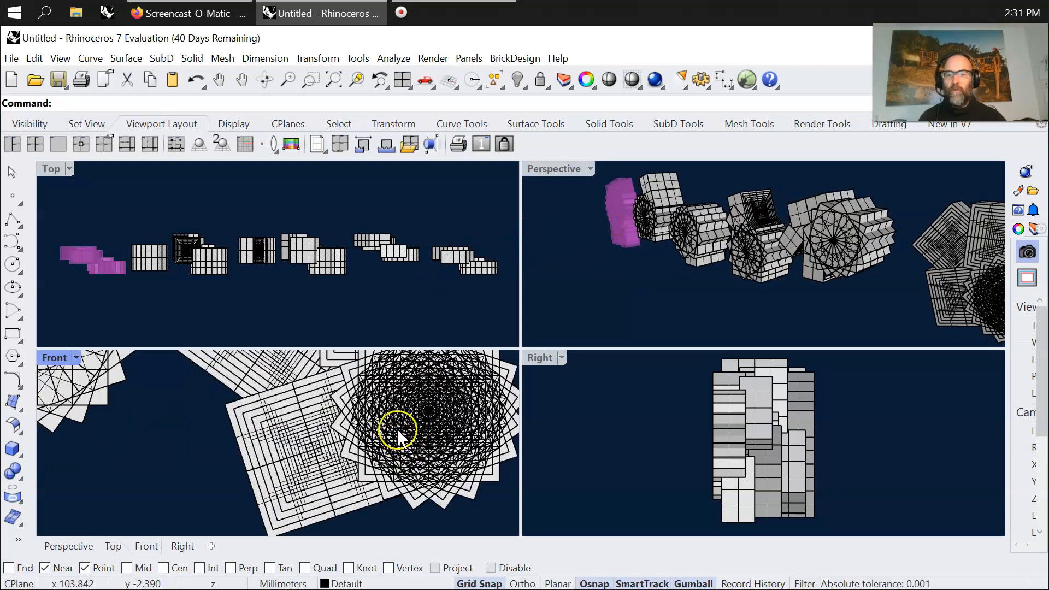
pyautogui.scroll(-10, 402, 421)
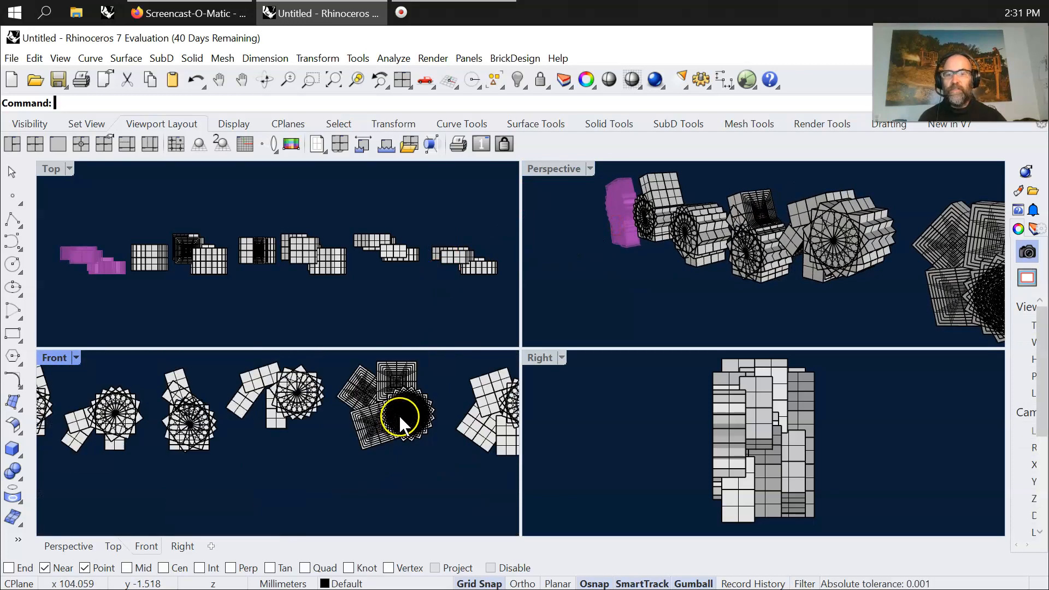
pyautogui.moveTo(370, 433); pyautogui.dragTo(375, 464, button='right')
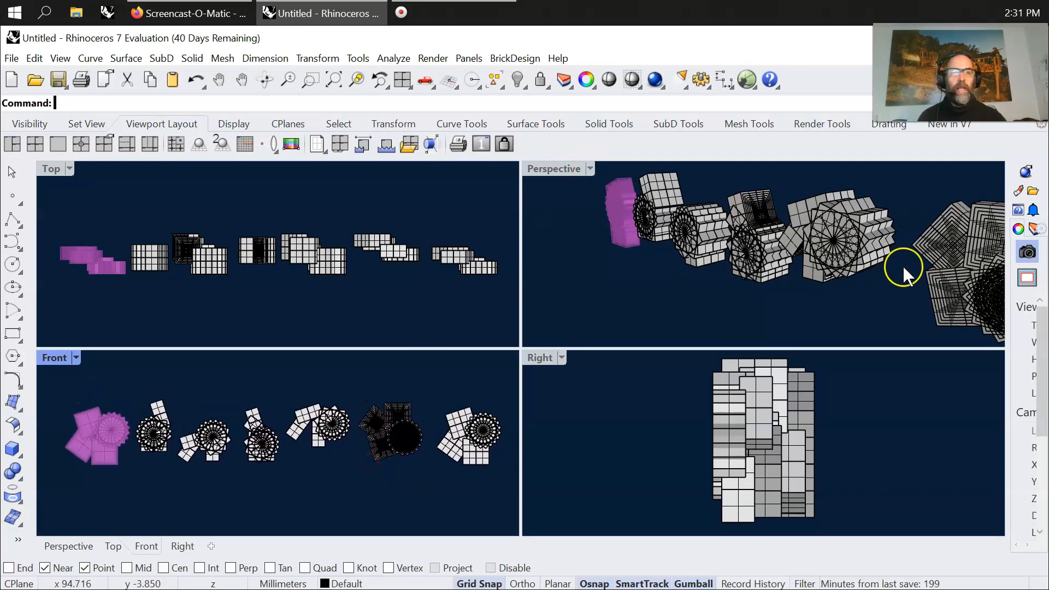
pyautogui.scroll(-5, 601, 230)
pyautogui.moveTo(758, 250)
pyautogui.mouseDown(button='right')
pyautogui.moveTo(769, 274)
pyautogui.moveTo(755, 265)
pyautogui.mouseUp(button='right')
pyautogui.scroll(5, 589, 236)
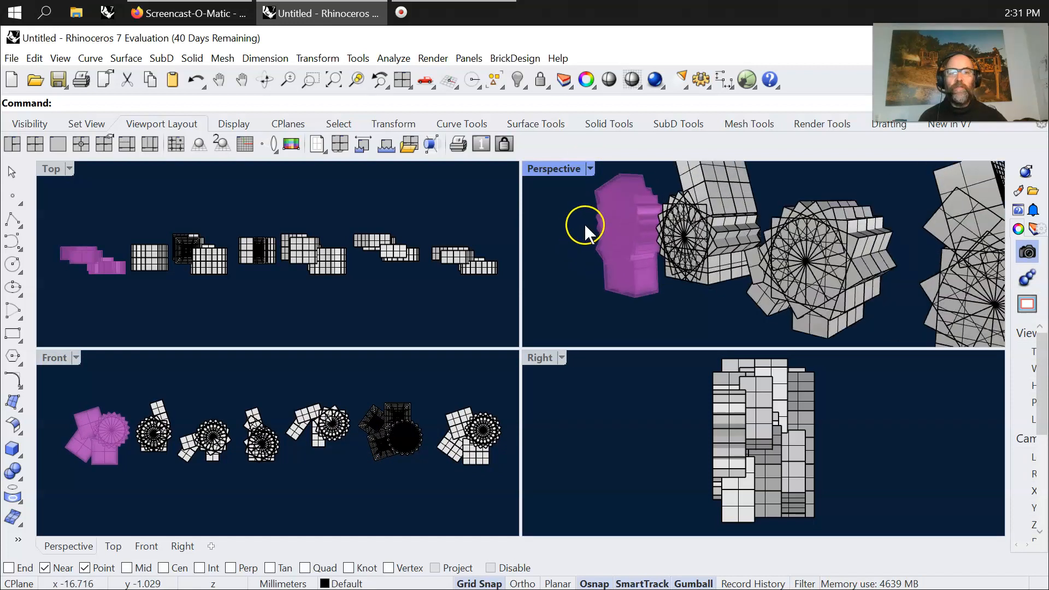
# - Maximize the Perspective viewport and frame the entire row of models in it
pyautogui.doubleClick(552, 169)
pyautogui.moveTo(443, 313); pyautogui.dragTo(539, 329, button='right')
pyautogui.scroll(-8, 538, 329)
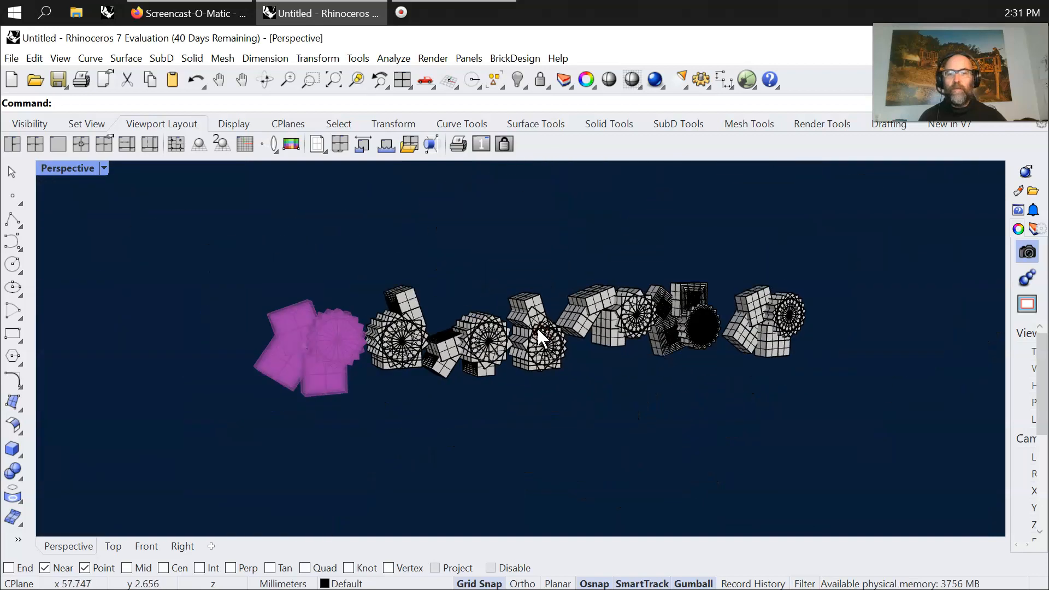
pyautogui.scroll(2, 435, 365)
pyautogui.scroll(-1, 484, 375)
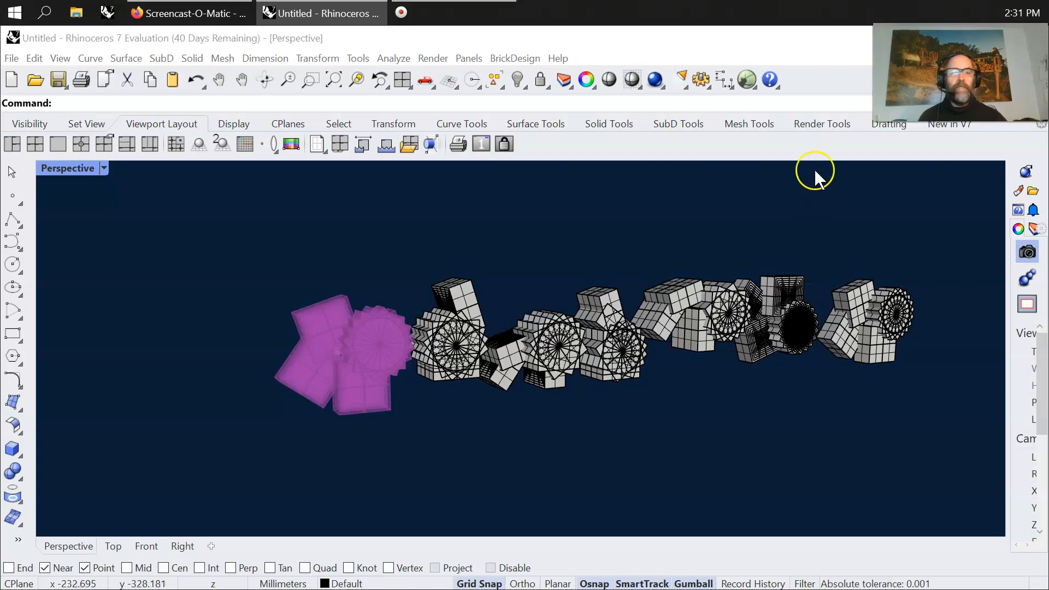
# - Dock the Rhino window to the left half of the desktop and clear the Firefox window out of the way
pyautogui.moveTo(803, 39); pyautogui.dragTo(1, 55)
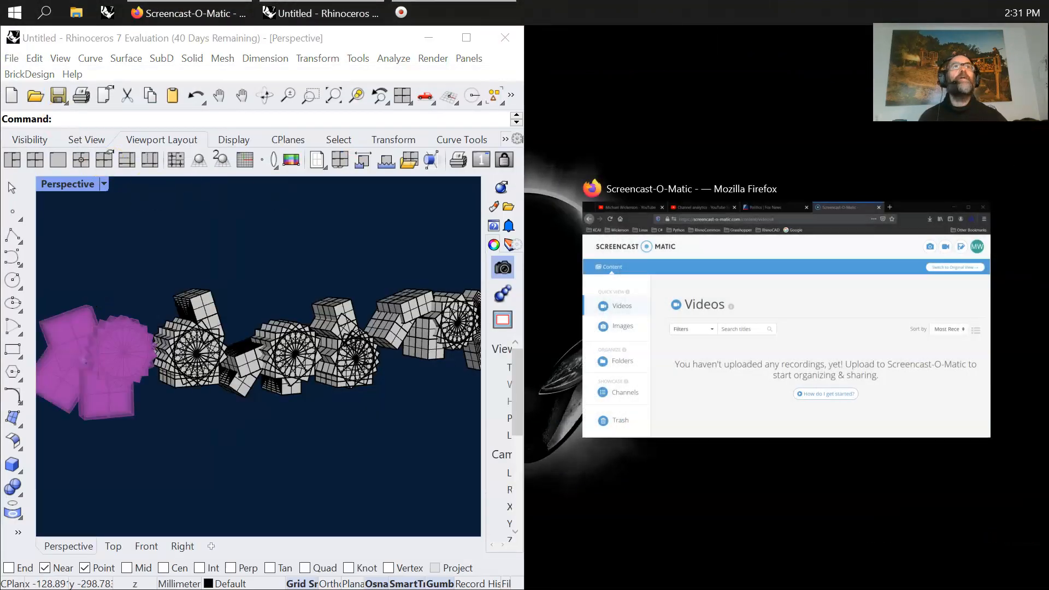
pyautogui.click(188, 13)
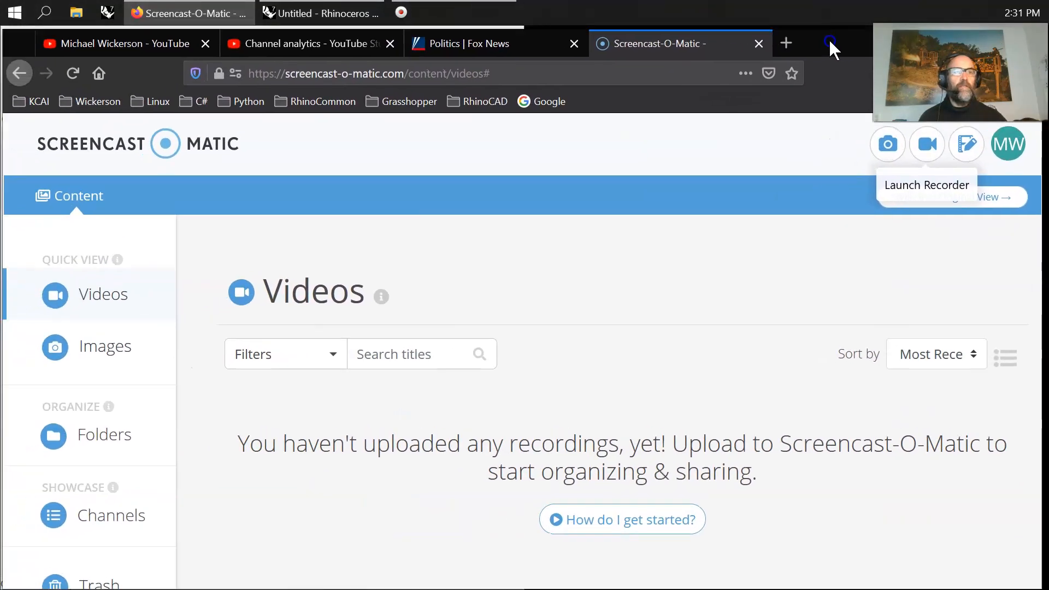
pyautogui.moveTo(830, 41); pyautogui.dragTo(844, 34)
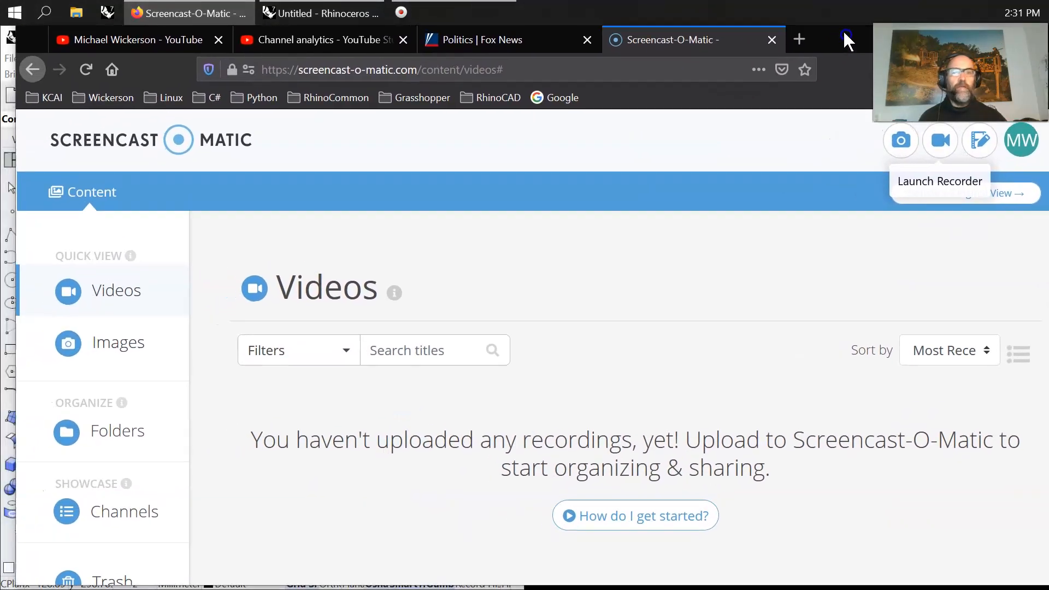
pyautogui.click(17, 361)
pyautogui.click(12, 352)
pyautogui.click(622, 288)
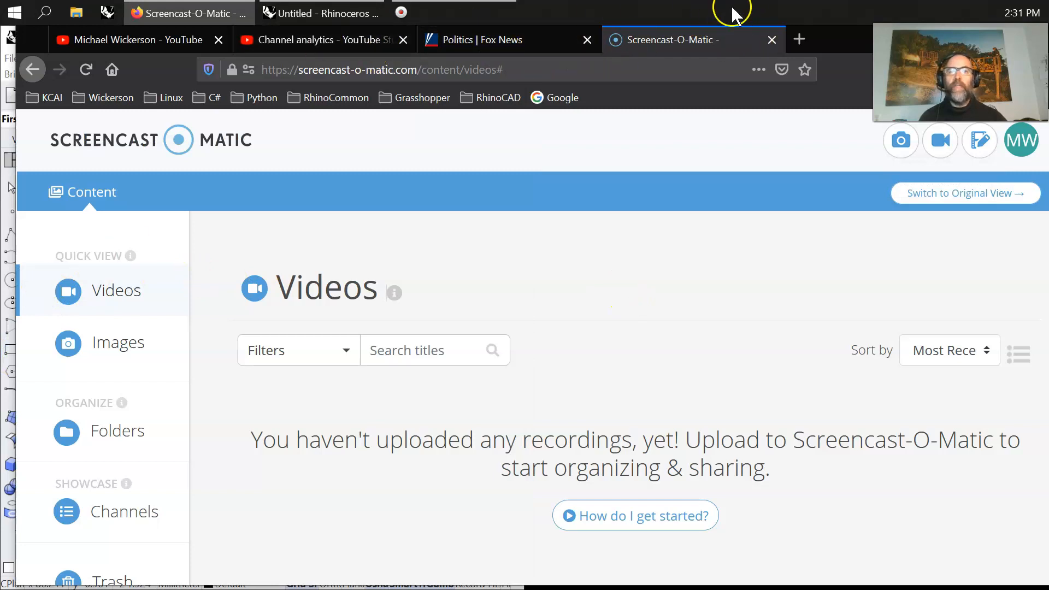
pyautogui.click(945, 34)
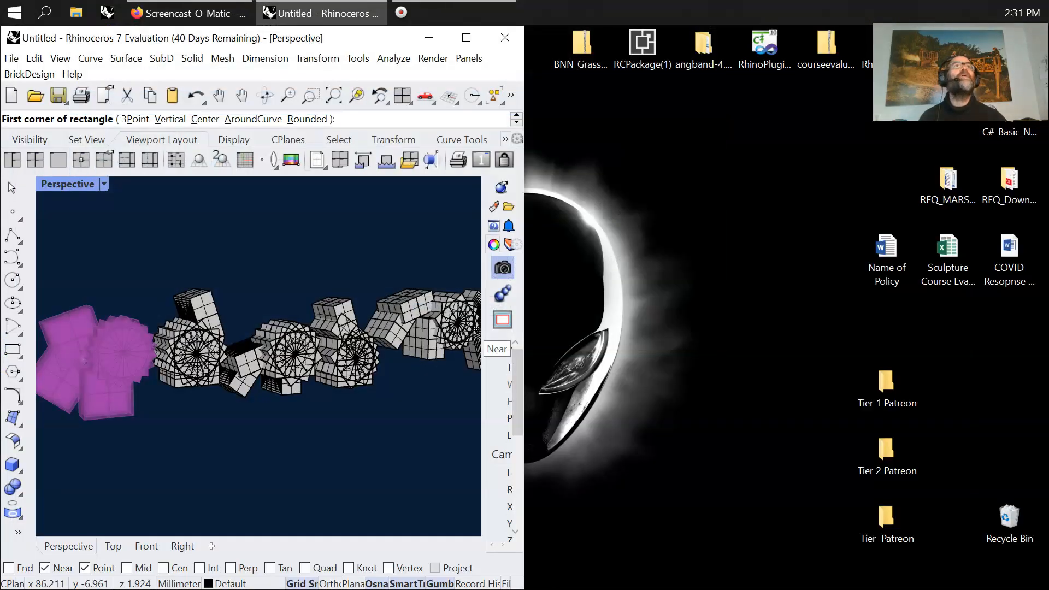
# - Bring up the Grasshopper window with C#_WS_Examples_015b and widen it to cover almost the whole desktop
pyautogui.moveTo(665, 1); pyautogui.dragTo(797, 36)
pyautogui.moveTo(331, 36); pyautogui.dragTo(374, 65)
pyautogui.moveTo(112, 296); pyautogui.dragTo(480, 306)
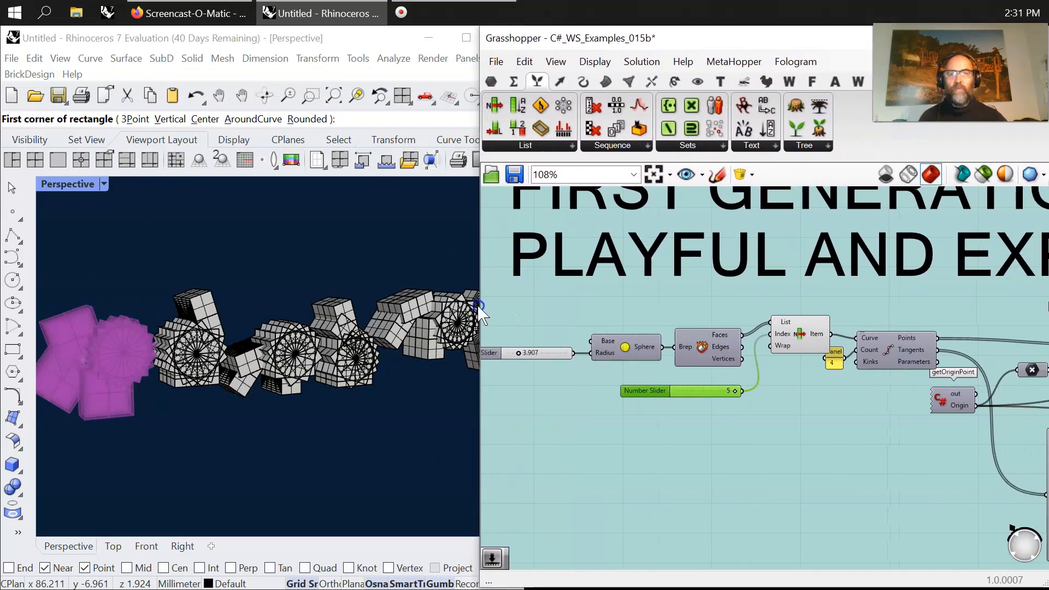
pyautogui.scroll(-3, 629, 273)
pyautogui.scroll(-3, 664, 273)
pyautogui.moveTo(656, 244); pyautogui.dragTo(585, 413, button='right')
pyautogui.moveTo(735, 330); pyautogui.dragTo(745, 323, button='right')
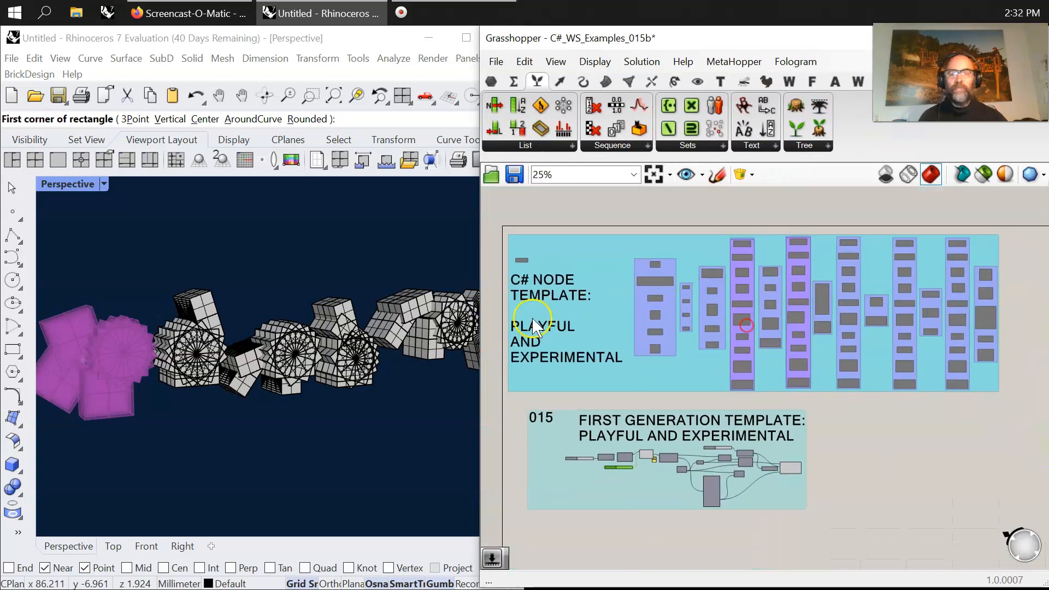
pyautogui.moveTo(415, 305); pyautogui.dragTo(5, 305)
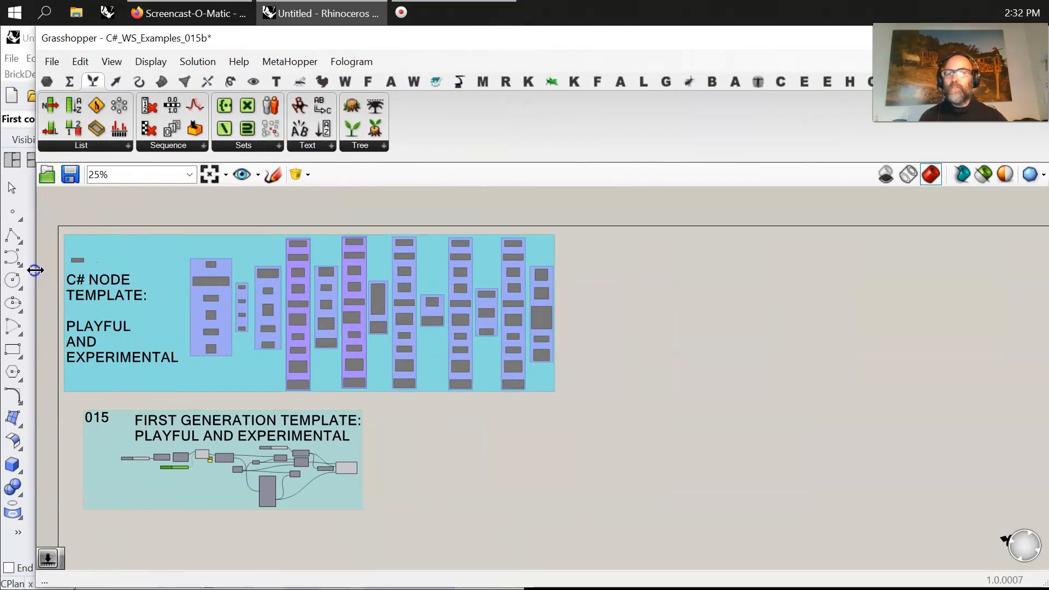
# - Examine the first groups of the C# node template and list the DT_DataTrees components in the C# component library
pyautogui.scroll(4, 201, 321)
pyautogui.moveTo(407, 363); pyautogui.dragTo(552, 392, button='right')
pyautogui.scroll(3, 429, 349)
pyautogui.moveTo(429, 349); pyautogui.dragTo(467, 530, button='right')
pyautogui.scroll(2, 520, 445)
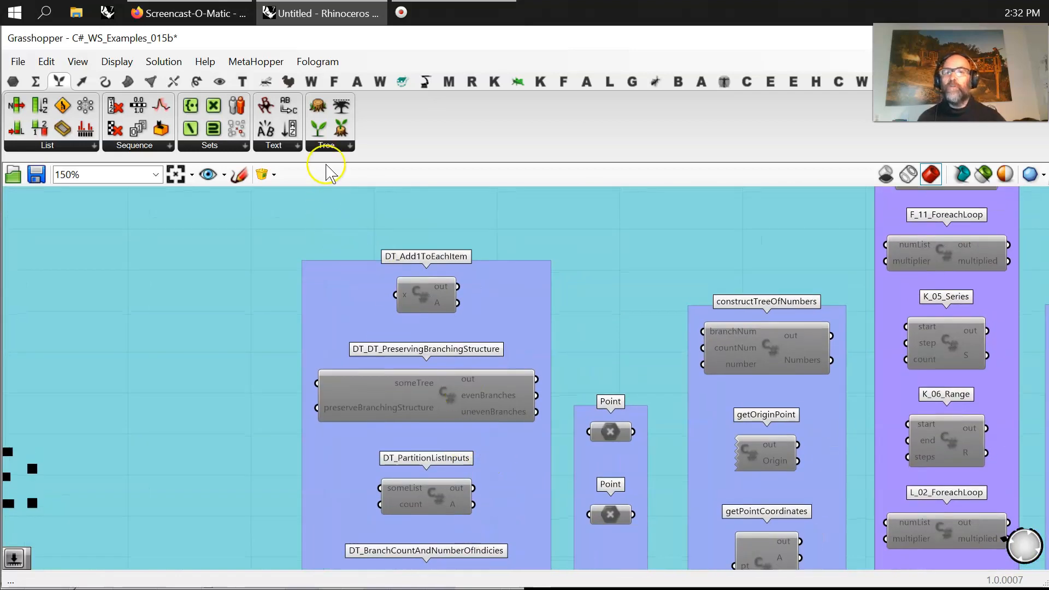
pyautogui.click(312, 82)
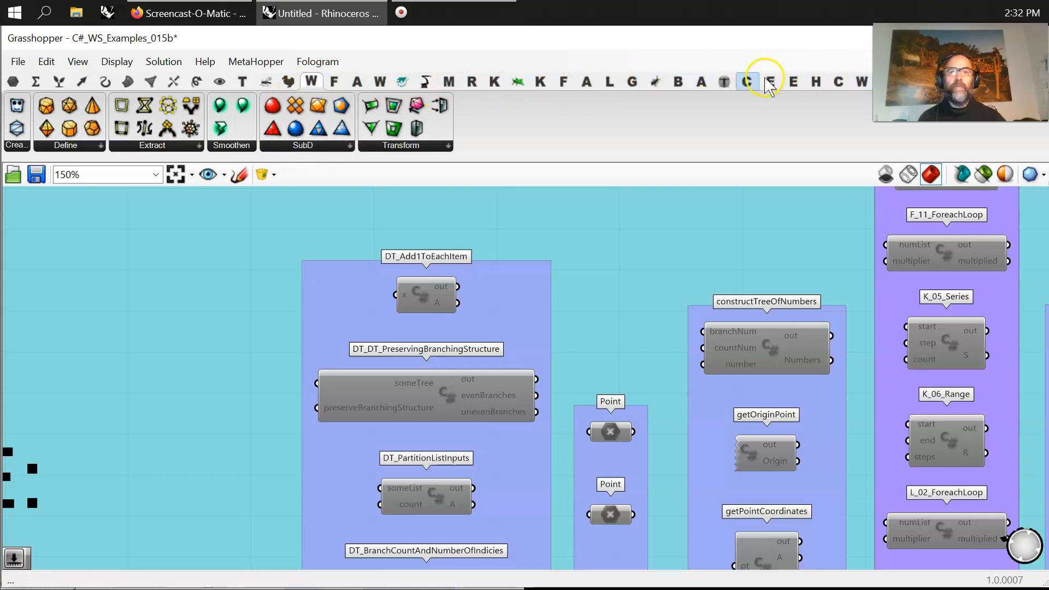
pyautogui.click(381, 82)
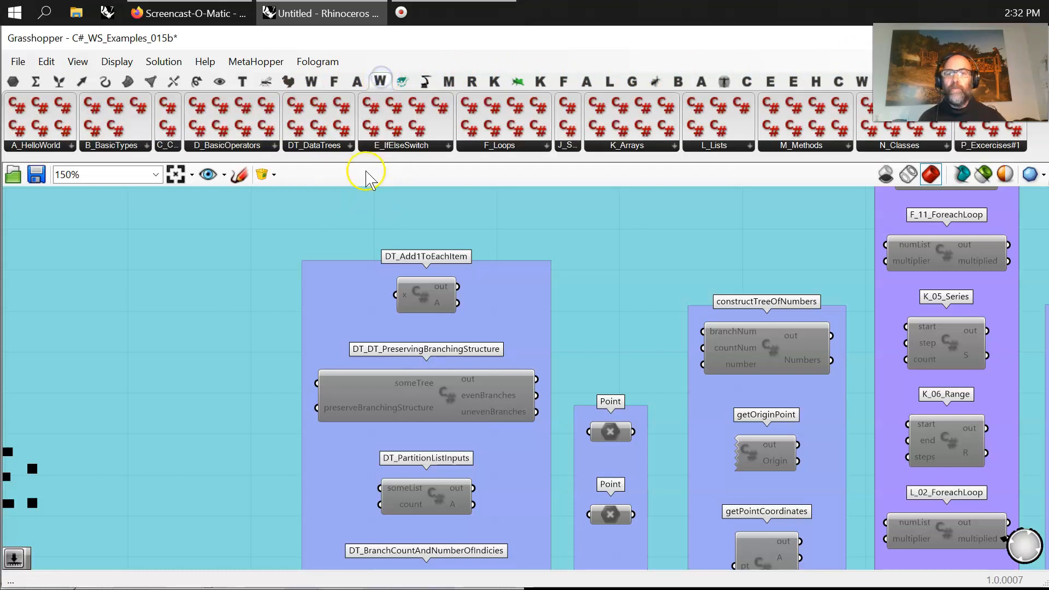
pyautogui.click(308, 149)
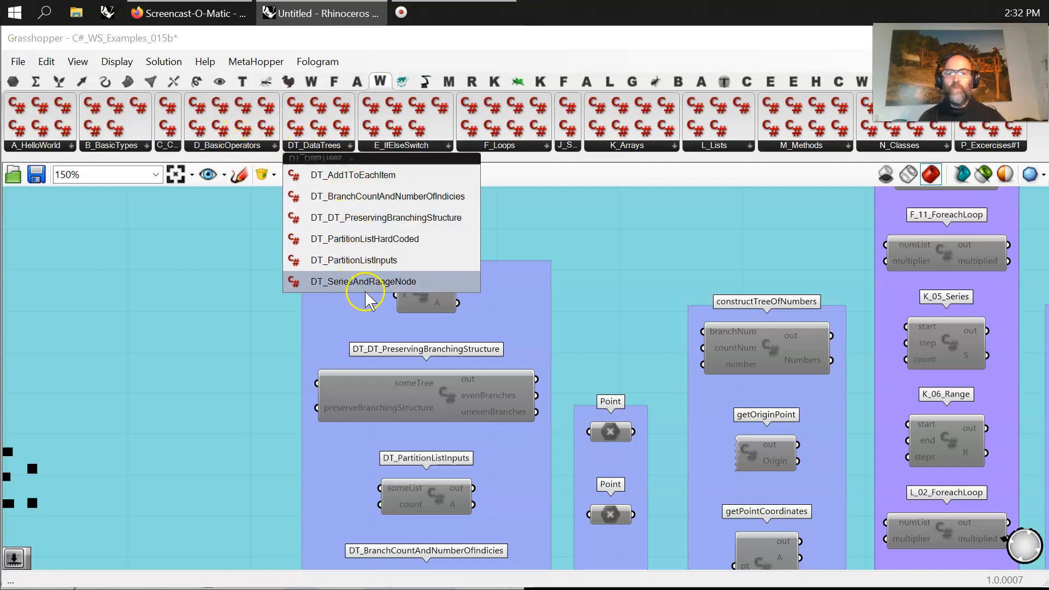
# - Examine the C# node template groups, from the data tree and point nodes through the loop, list and vector nodes
pyautogui.moveTo(266, 429); pyautogui.dragTo(327, 381, button='right')
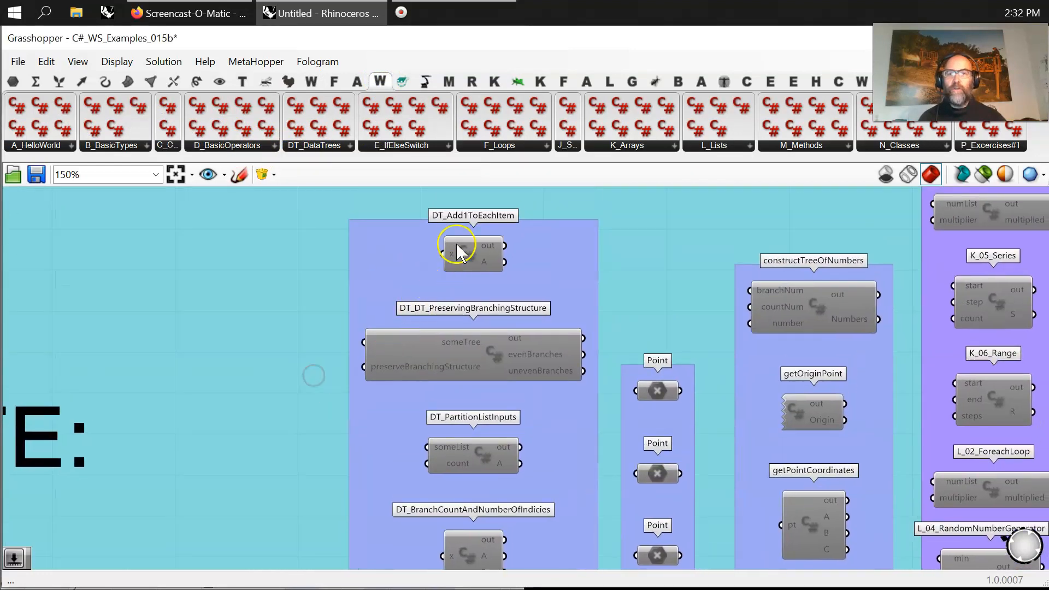
pyautogui.moveTo(370, 466); pyautogui.dragTo(304, 330, button='right')
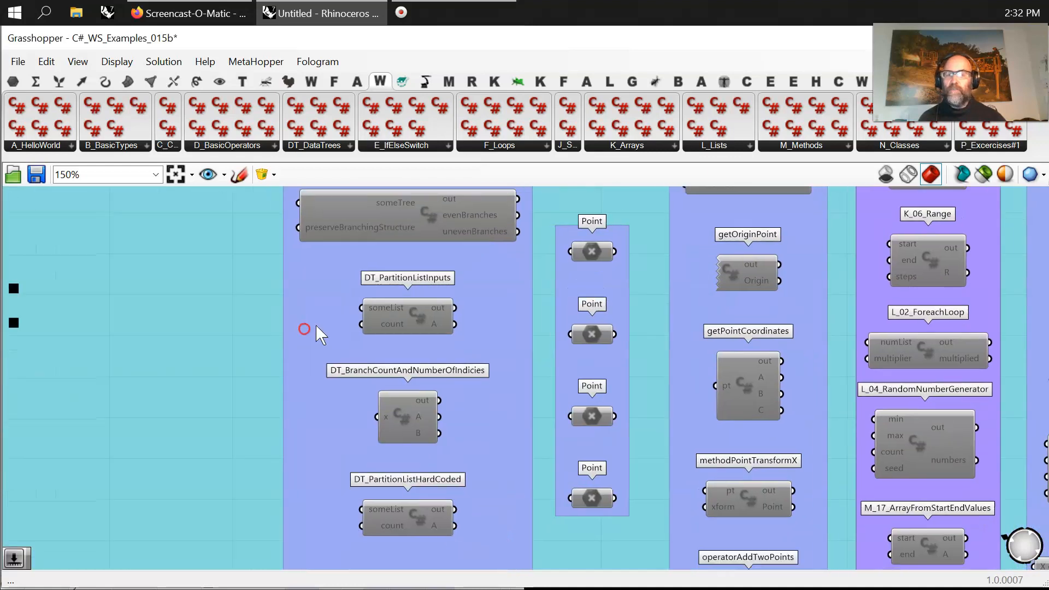
pyautogui.scroll(-1, 326, 327)
pyautogui.moveTo(311, 416); pyautogui.dragTo(152, 389, button='right')
pyautogui.click(396, 279)
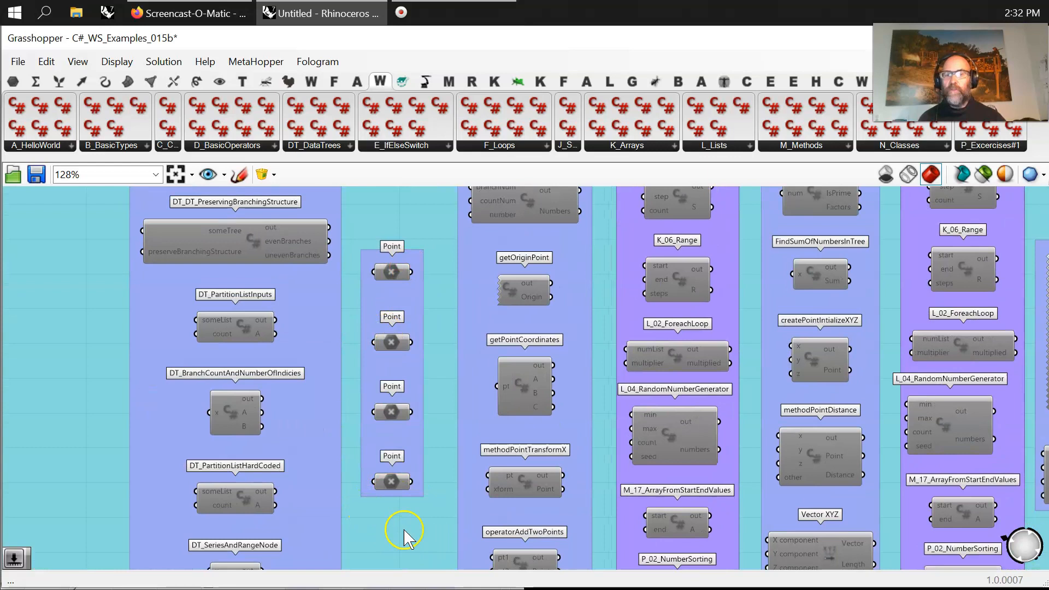
pyautogui.scroll(-6, 398, 541)
pyautogui.scroll(5, 464, 412)
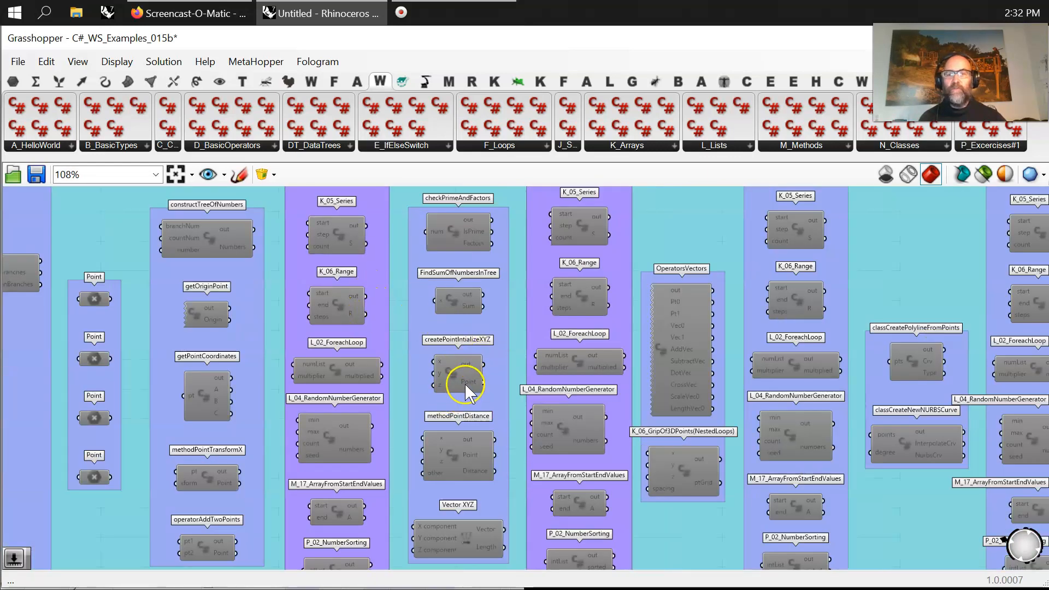
pyautogui.scroll(2, 468, 380)
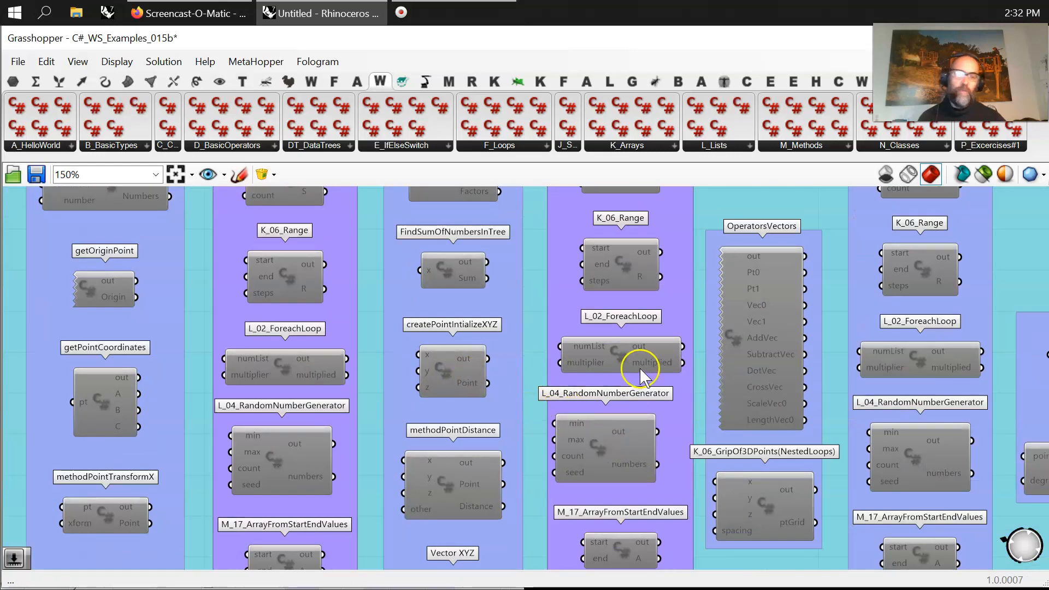
pyautogui.scroll(-3, 660, 368)
pyautogui.moveTo(752, 396); pyautogui.dragTo(518, 359, button='right')
pyautogui.scroll(-4, 518, 359)
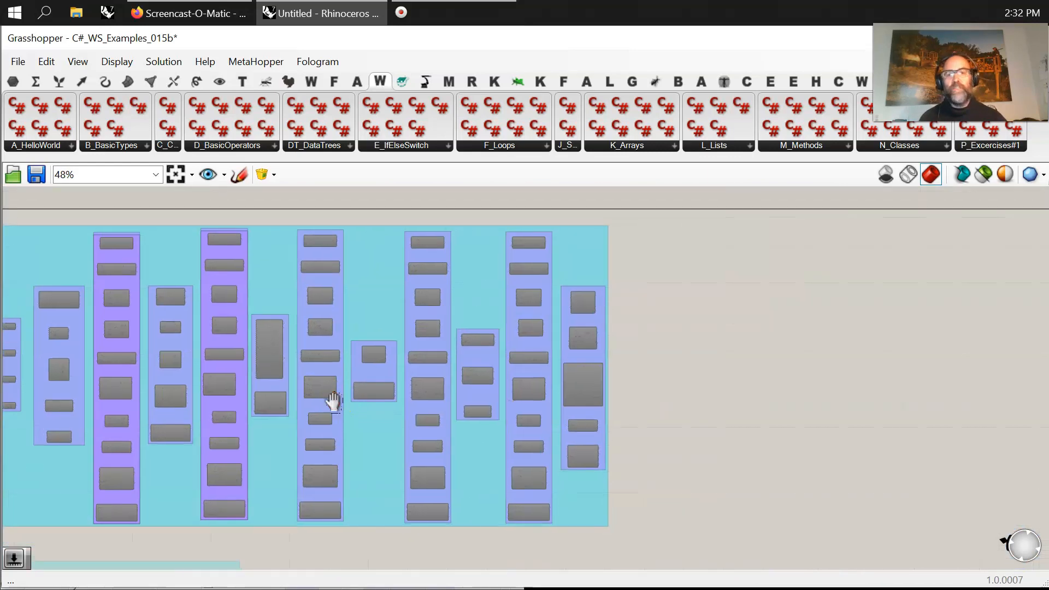
# - Examine the components and wiring of definition 015, First Generation Template: Playful and Experimental
pyautogui.moveTo(333, 402); pyautogui.dragTo(695, 335, button='right')
pyautogui.moveTo(377, 448); pyautogui.dragTo(446, 246, button='right')
pyautogui.scroll(3, 379, 329)
pyautogui.scroll(2, 379, 329)
pyautogui.moveTo(476, 376); pyautogui.dragTo(434, 357, button='right')
pyautogui.scroll(-1, 377, 348)
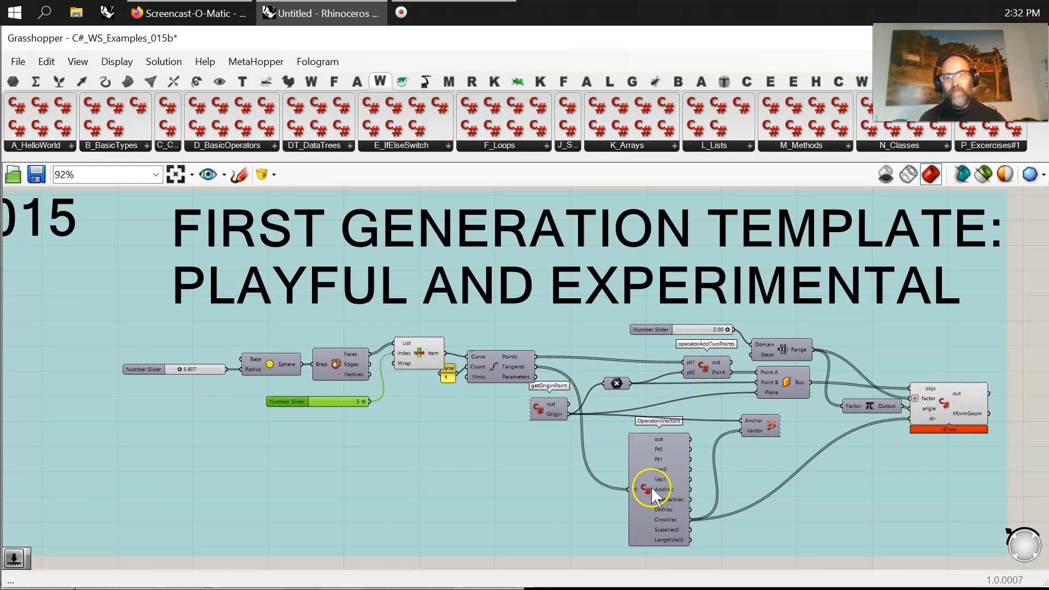
# - Narrow the Grasshopper window to uncover Rhino beside it and maximize the Perspective viewport
pyautogui.scroll(5, 212, 394)
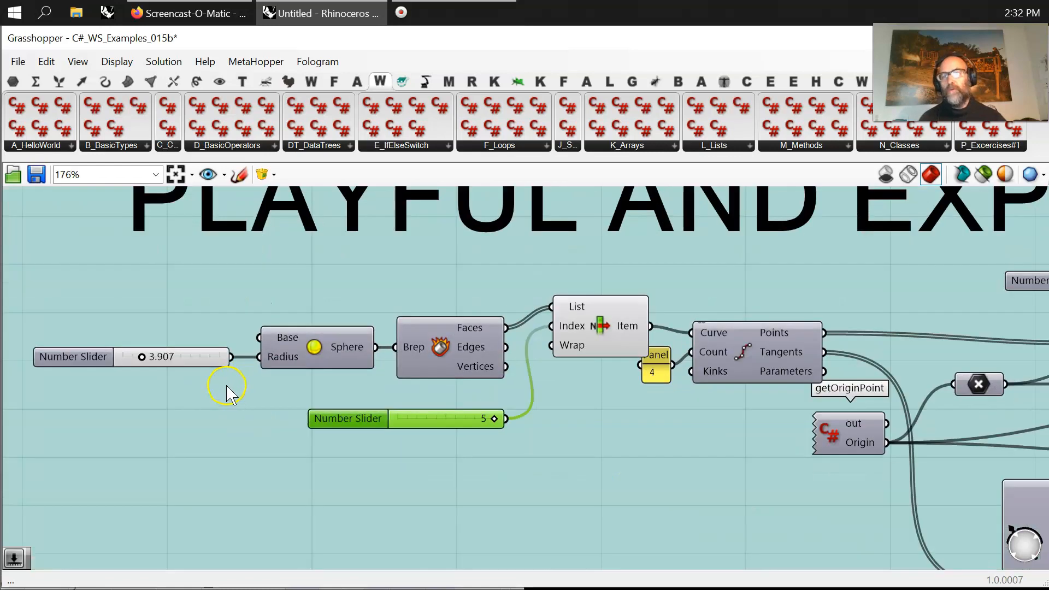
pyautogui.moveTo(2, 328); pyautogui.dragTo(482, 308)
pyautogui.doubleClick(63, 185)
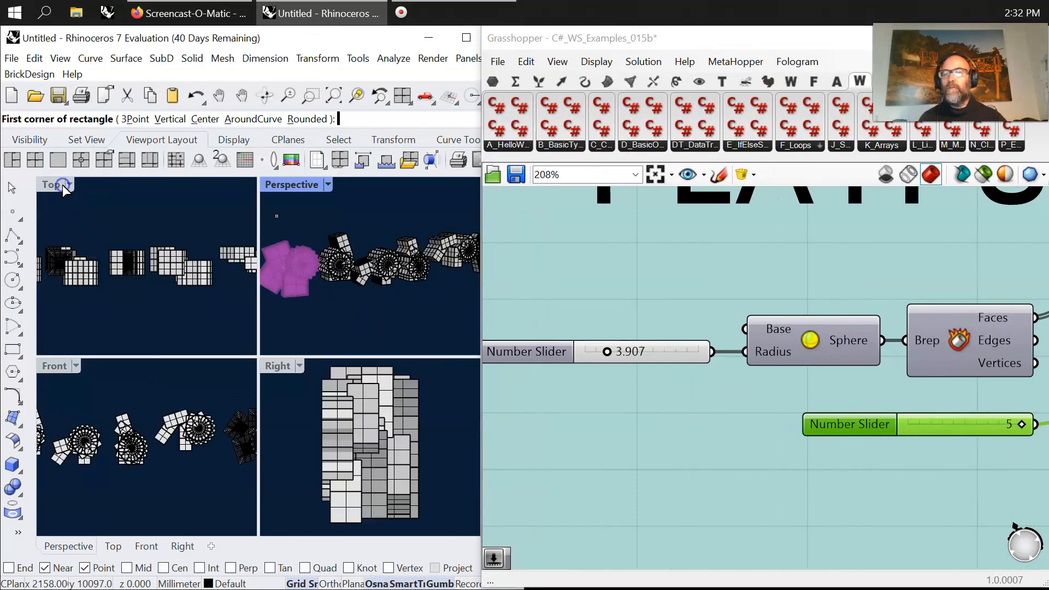
pyautogui.doubleClick(291, 184)
pyautogui.scroll(-2, 352, 363)
pyautogui.scroll(4, 207, 383)
pyautogui.scroll(-6, 207, 383)
pyautogui.moveTo(321, 396); pyautogui.dragTo(360, 395, button='right')
# - Cancel the unfinished rectangle and delete the baked box models from the Rhino scene
pyautogui.click(429, 448)
pyautogui.click(206, 263)
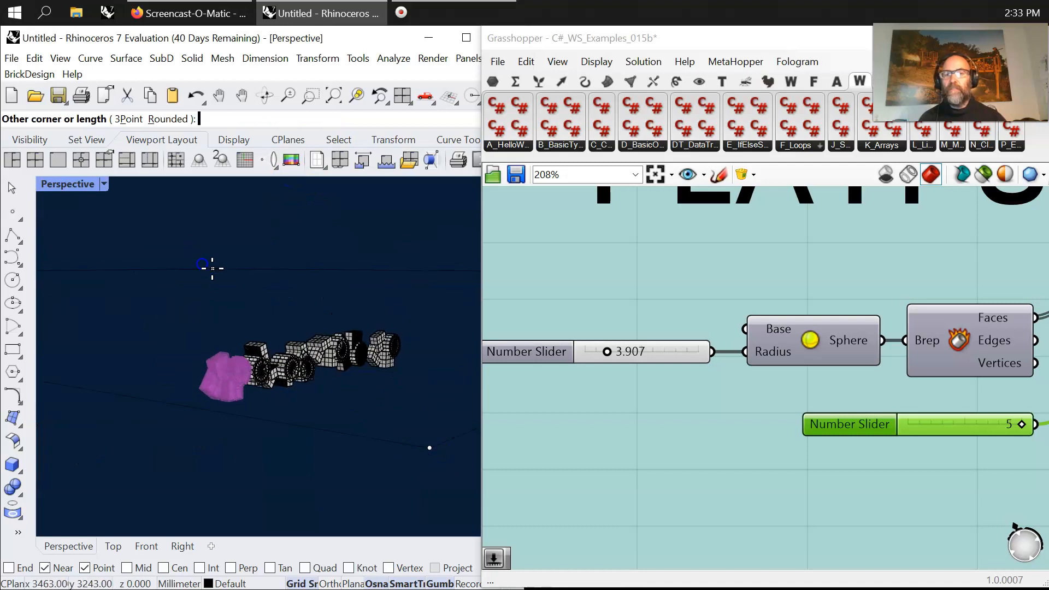
pyautogui.moveTo(205, 263); pyautogui.dragTo(229, 302, button='right')
pyautogui.press('Escape')
pyautogui.moveTo(407, 455); pyautogui.dragTo(198, 258)
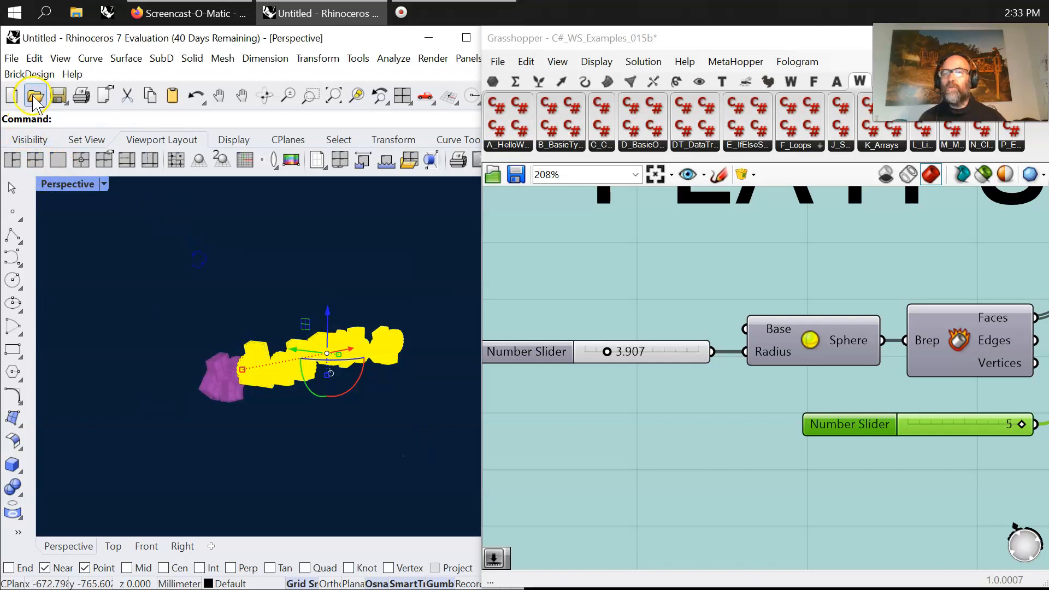
pyautogui.click(77, 171)
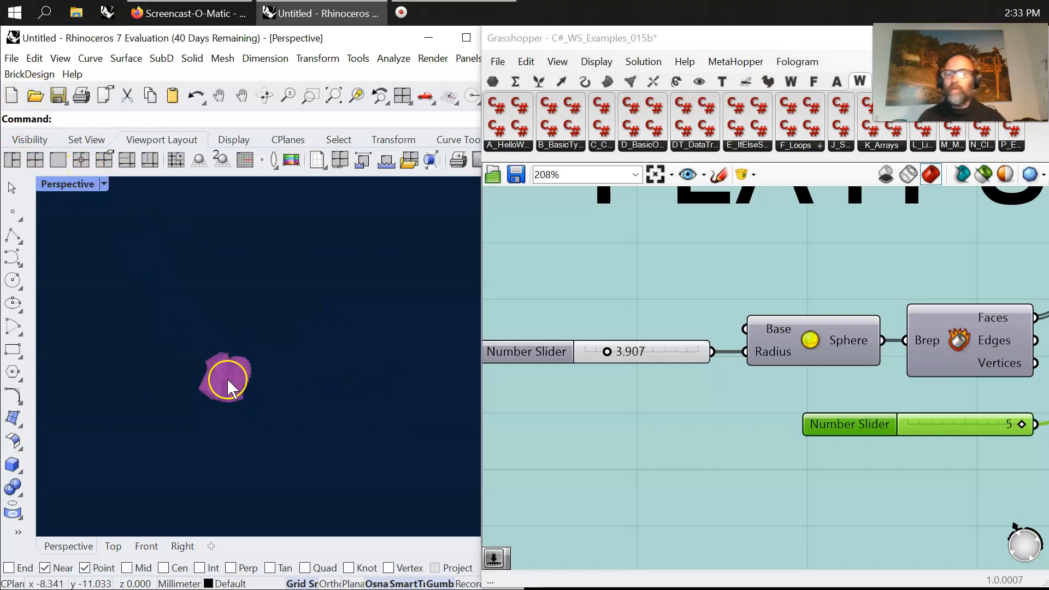
# - Examine the purple Grasshopper preview geometry up close in Perspective and select the Sphere component
pyautogui.scroll(10, 204, 375)
pyautogui.moveTo(231, 420)
pyautogui.mouseDown(button='right')
pyautogui.moveTo(212, 415)
pyautogui.moveTo(230, 418)
pyautogui.mouseUp(button='right')
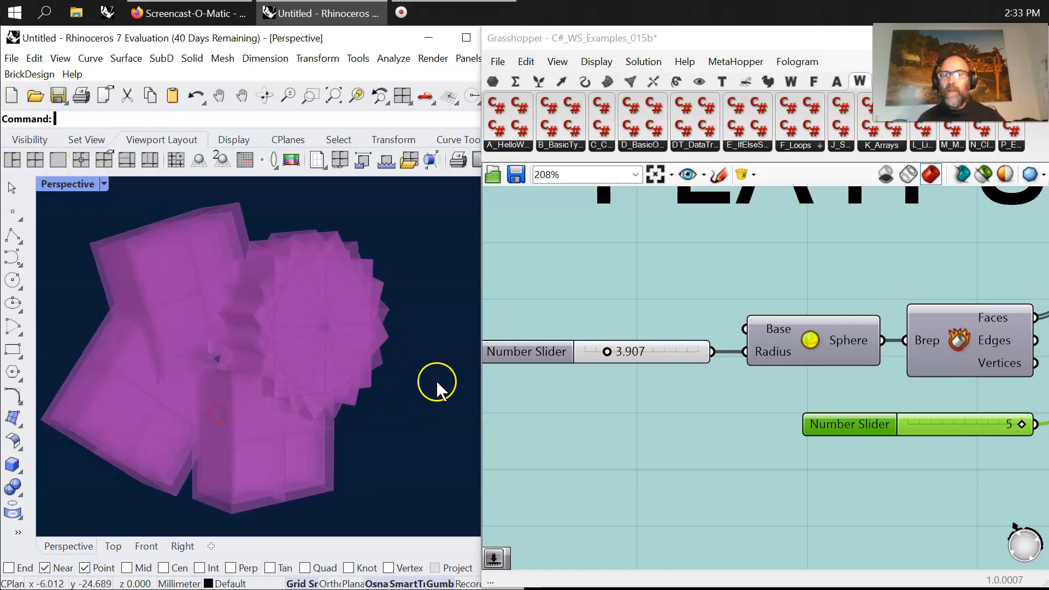
pyautogui.scroll(-5, 437, 383)
pyautogui.scroll(5, 321, 375)
pyautogui.moveTo(321, 376); pyautogui.dragTo(331, 389, button='right')
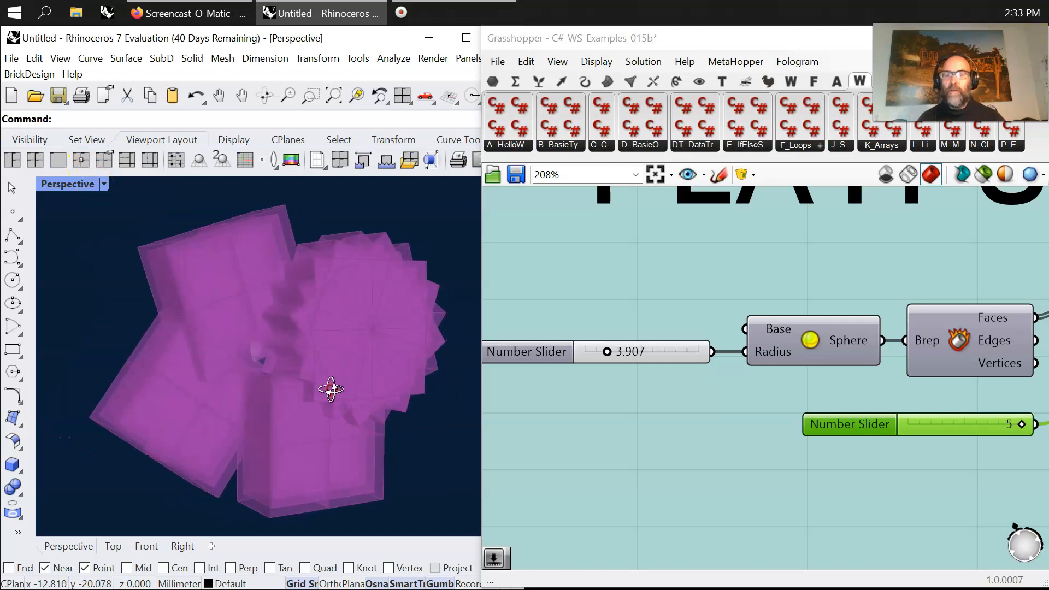
pyautogui.click(984, 176)
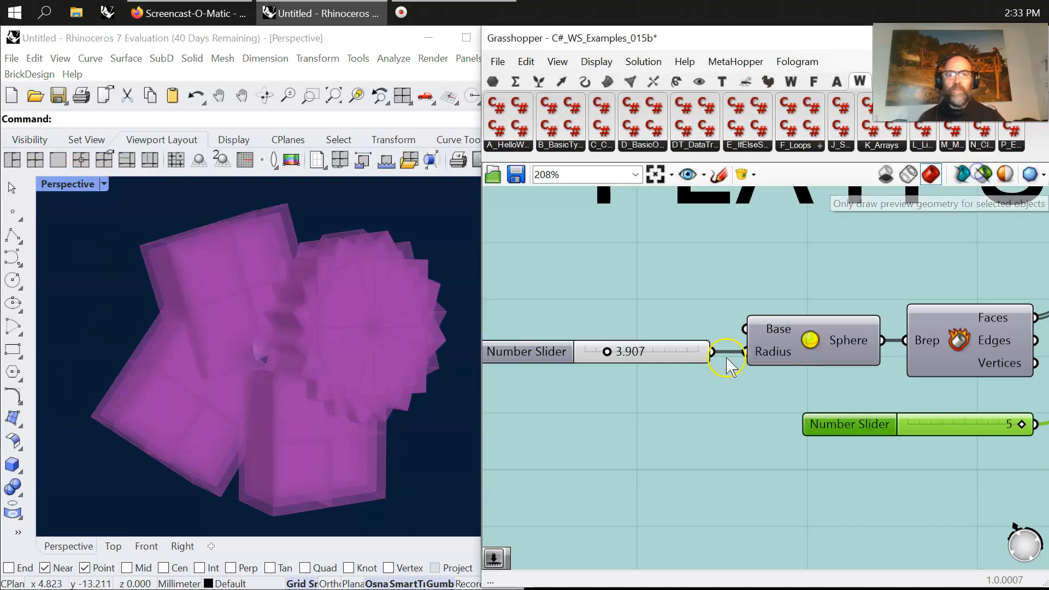
pyautogui.click(672, 351)
pyautogui.click(787, 350)
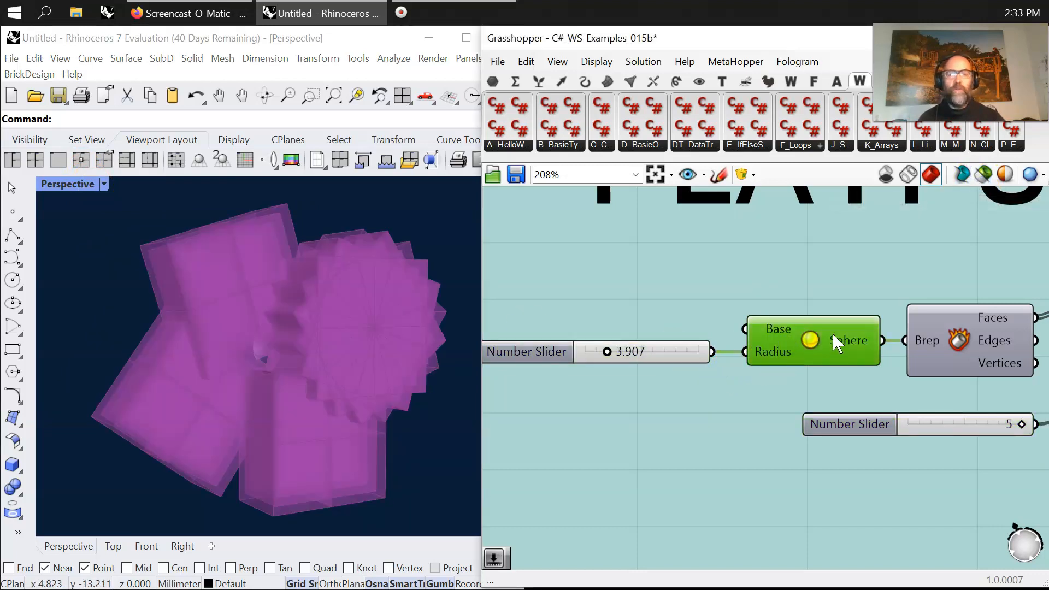
# - Turn the preview on for all components of the 015 First Generation Template definition
pyautogui.scroll(-6, 828, 342)
pyautogui.scroll(-3, 756, 344)
pyautogui.moveTo(964, 462); pyautogui.dragTo(615, 281)
pyautogui.moveTo(650, 425); pyautogui.dragTo(658, 426, button='right')
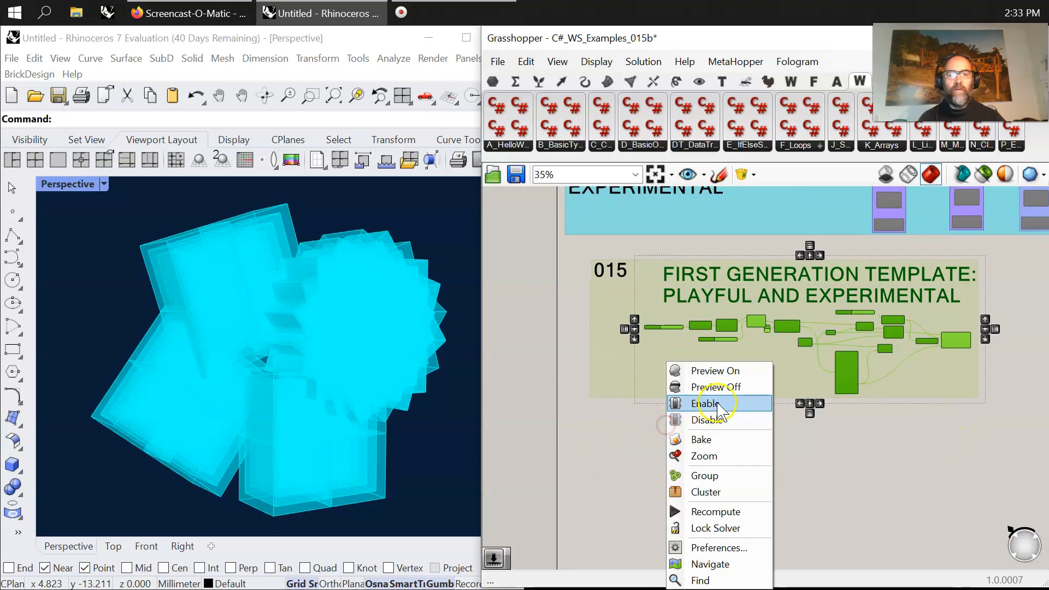
pyautogui.click(713, 370)
pyautogui.click(703, 429)
# - Limit the preview to selected objects with the Sphere component selected, and set its radius slider to 4.814
pyautogui.scroll(2, 688, 412)
pyautogui.scroll(5, 690, 411)
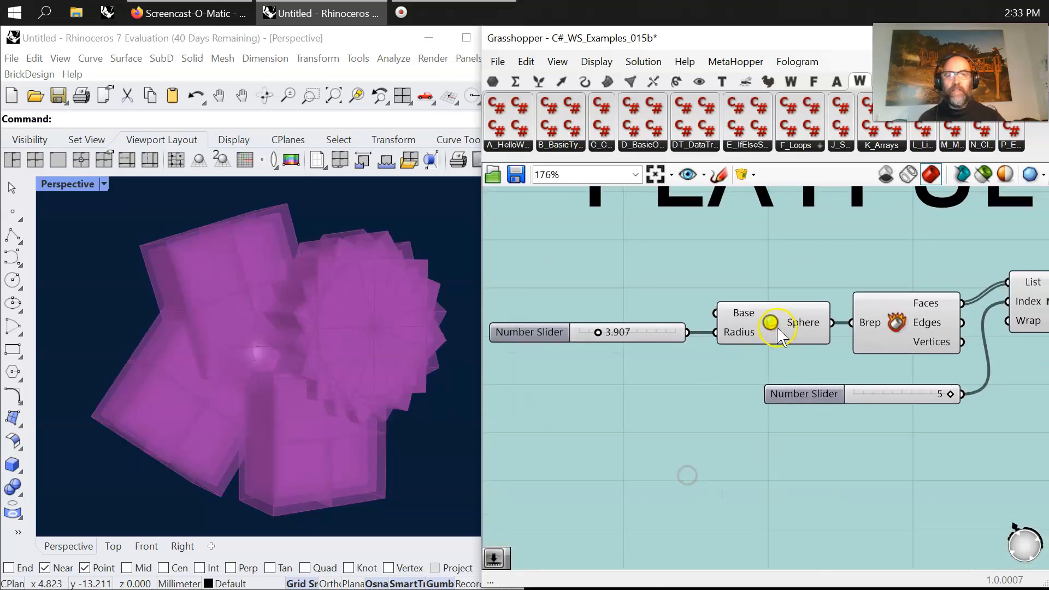
pyautogui.click(780, 336)
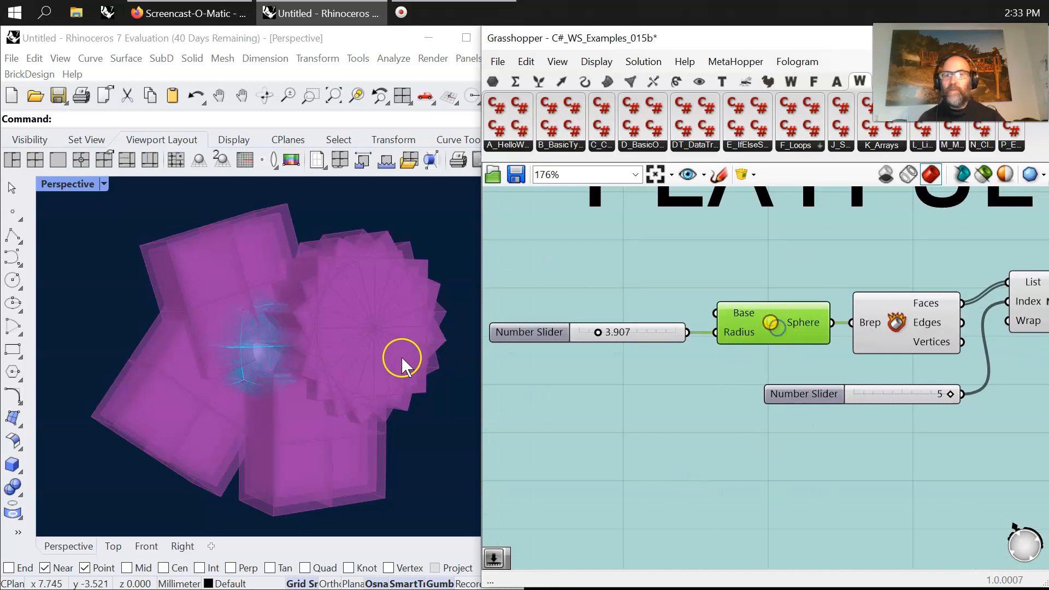
pyautogui.click(982, 176)
pyautogui.moveTo(339, 387); pyautogui.dragTo(355, 421, button='right')
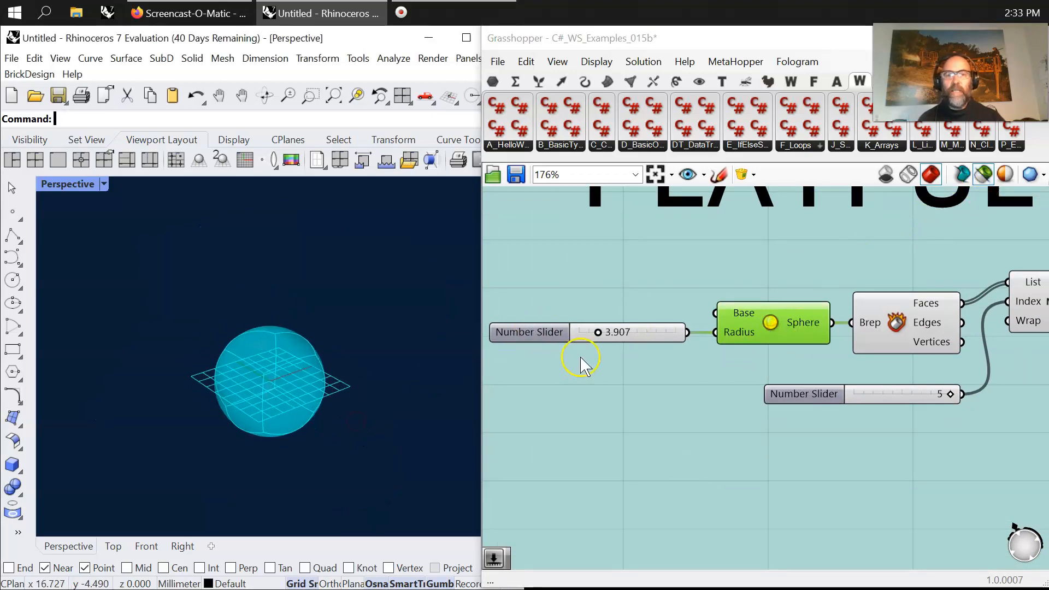
pyautogui.moveTo(597, 334)
pyautogui.mouseDown()
pyautogui.moveTo(623, 335)
pyautogui.moveTo(593, 335)
pyautogui.moveTo(604, 335)
pyautogui.mouseUp()
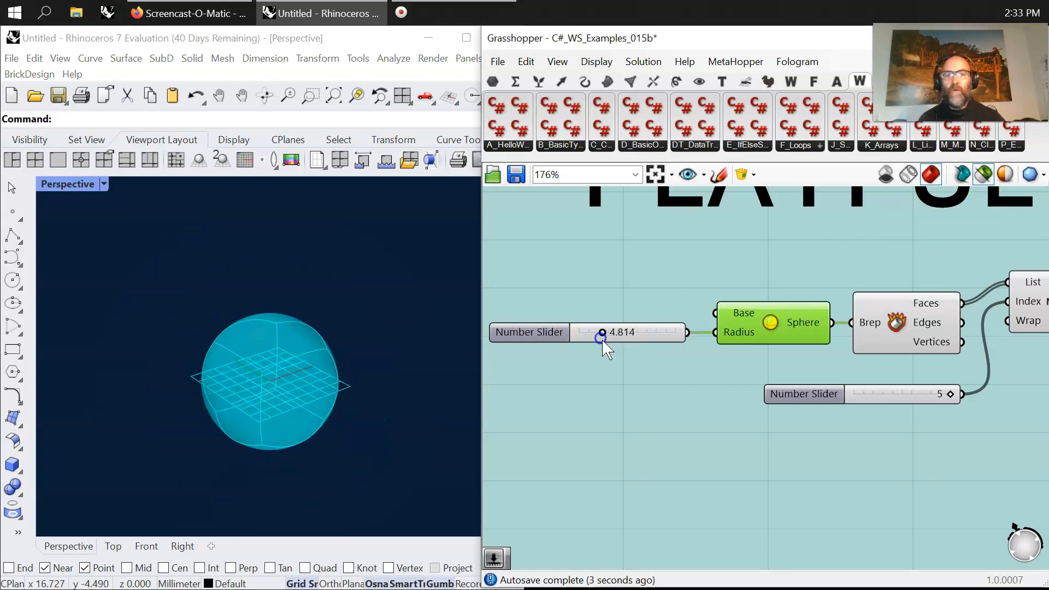
# - Preview the sphere's deconstructed brep parts and the single face picked out by the List Item component
pyautogui.moveTo(773, 413); pyautogui.dragTo(588, 415, button='right')
pyautogui.click(720, 281)
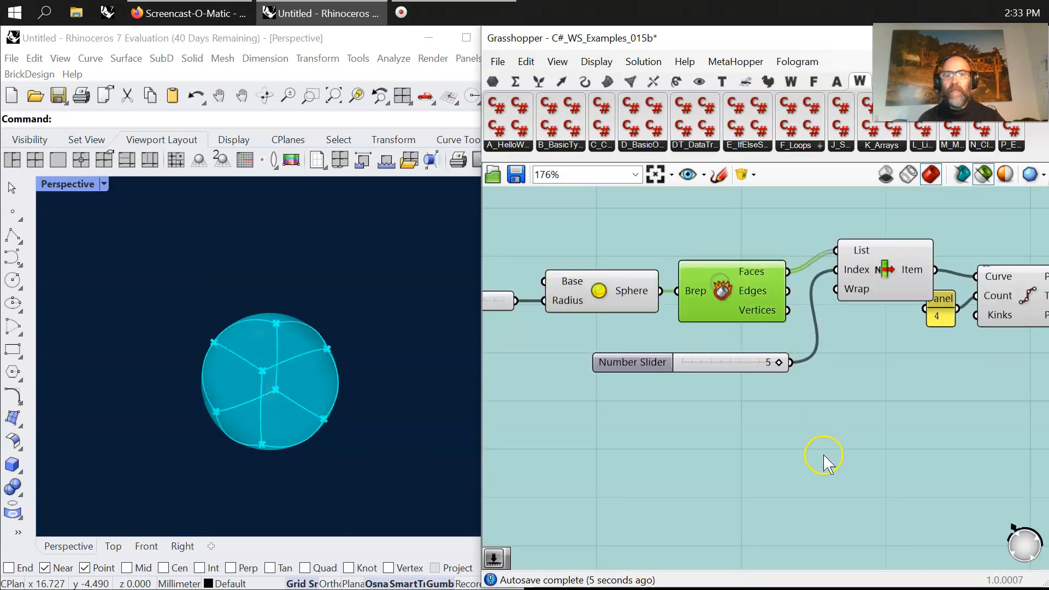
pyautogui.moveTo(824, 457); pyautogui.dragTo(721, 441, button='right')
pyautogui.click(763, 263)
pyautogui.moveTo(584, 445); pyautogui.dragTo(705, 408, button='right')
pyautogui.click(807, 334)
pyautogui.moveTo(807, 326); pyautogui.dragTo(831, 347)
# - Preview the points of the Divide Curve component and try the face index slider, ending at 5
pyautogui.moveTo(831, 346); pyautogui.dragTo(639, 355, button='right')
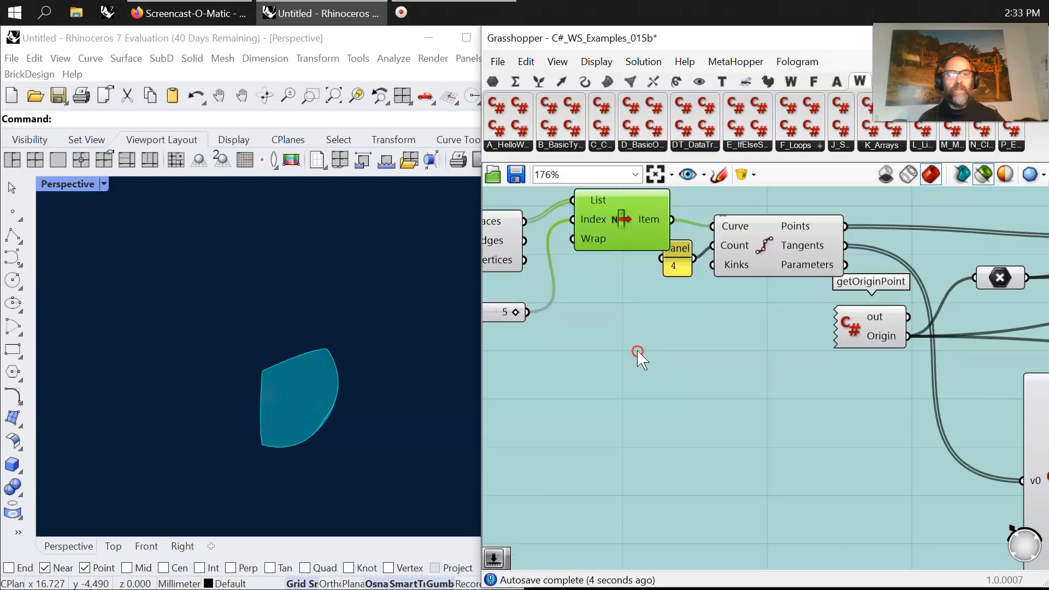
pyautogui.click(767, 253)
pyautogui.moveTo(565, 395); pyautogui.dragTo(741, 424, button='right')
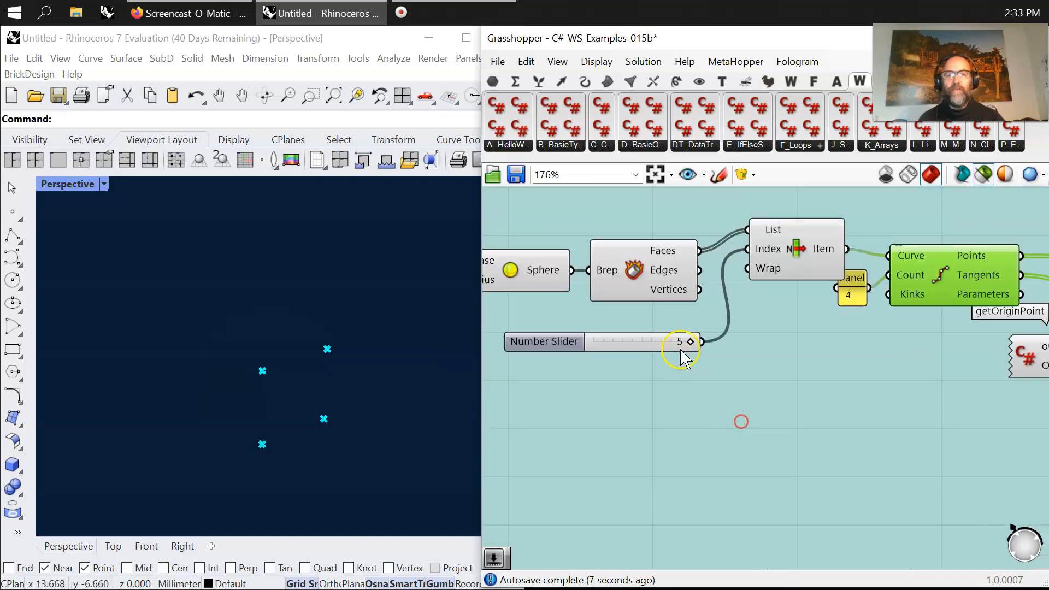
pyautogui.moveTo(636, 350); pyautogui.dragTo(694, 358)
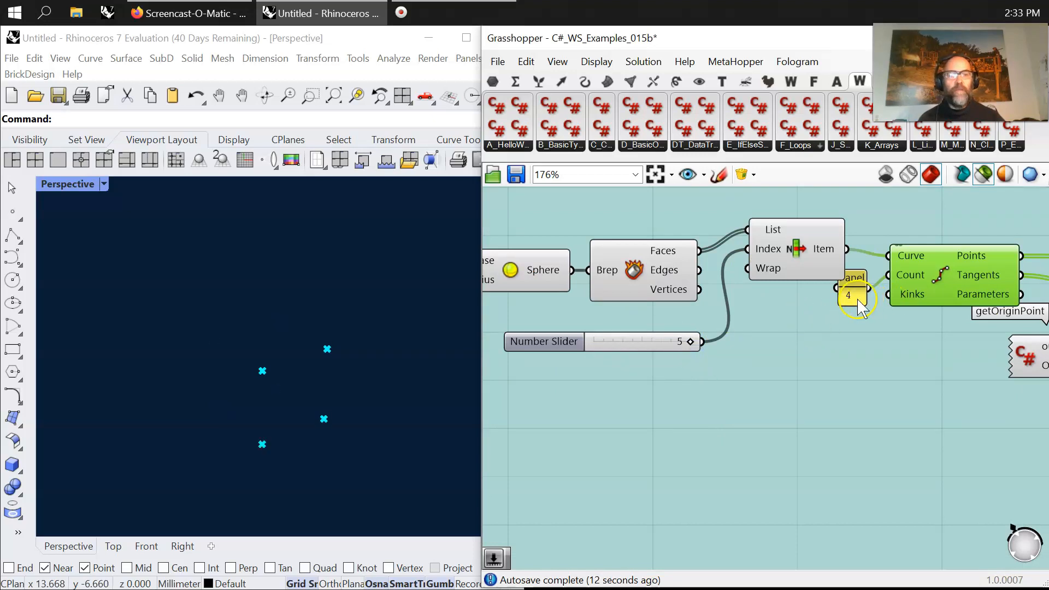
# - Move the count Panel clear of the Divide Curve component
pyautogui.moveTo(850, 295); pyautogui.dragTo(833, 326)
pyautogui.moveTo(949, 280); pyautogui.dragTo(949, 283)
pyautogui.moveTo(921, 361); pyautogui.dragTo(645, 392, button='right')
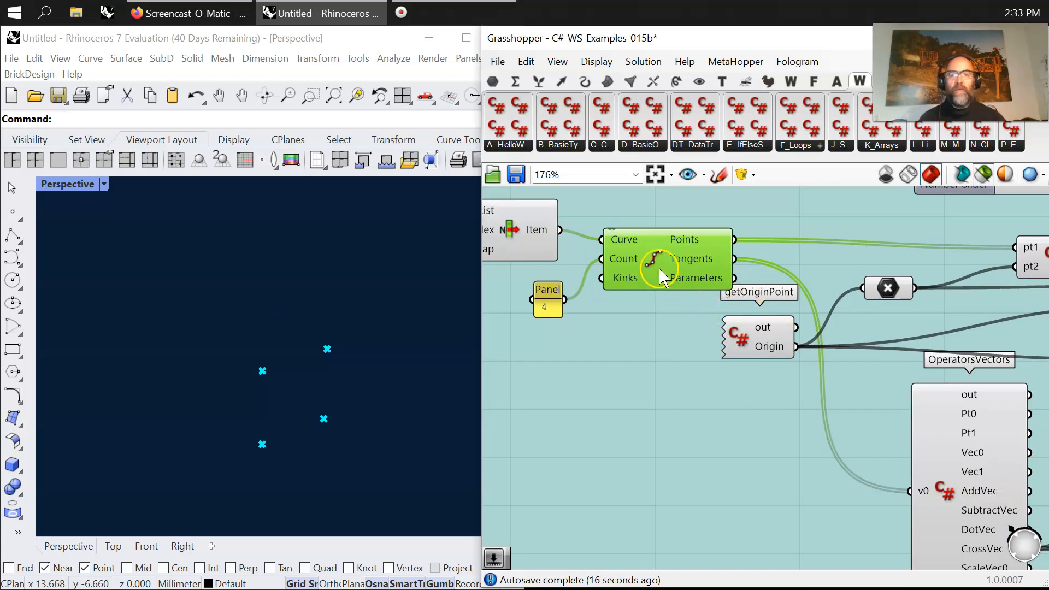
# - Move the getOriginPoint component lower, away from Divide Curve, and review its C# script
pyautogui.moveTo(918, 382); pyautogui.dragTo(804, 402, button='right')
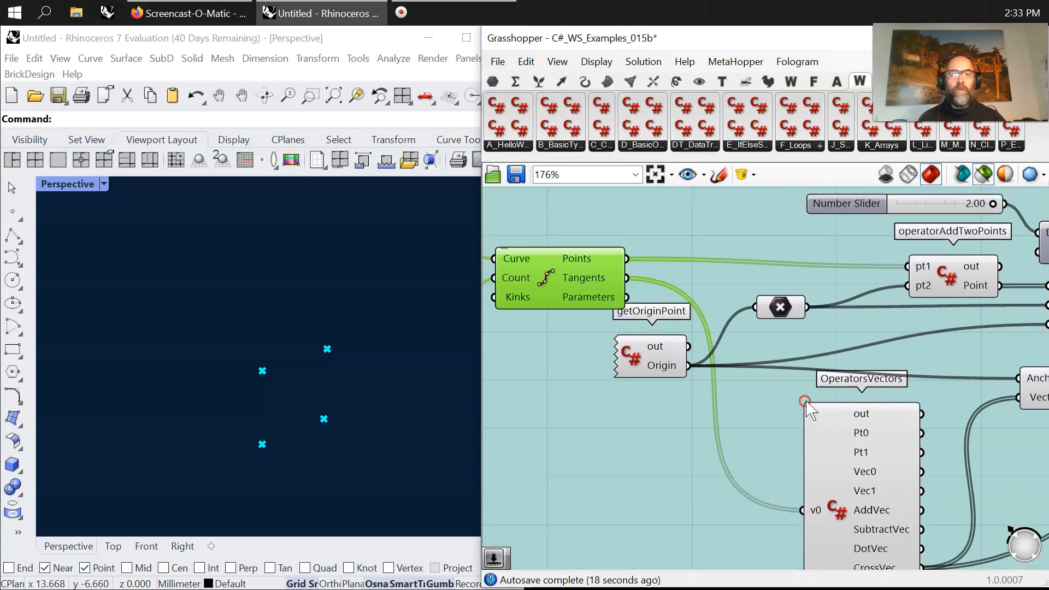
pyautogui.click(951, 282)
pyautogui.moveTo(645, 355); pyautogui.dragTo(628, 385)
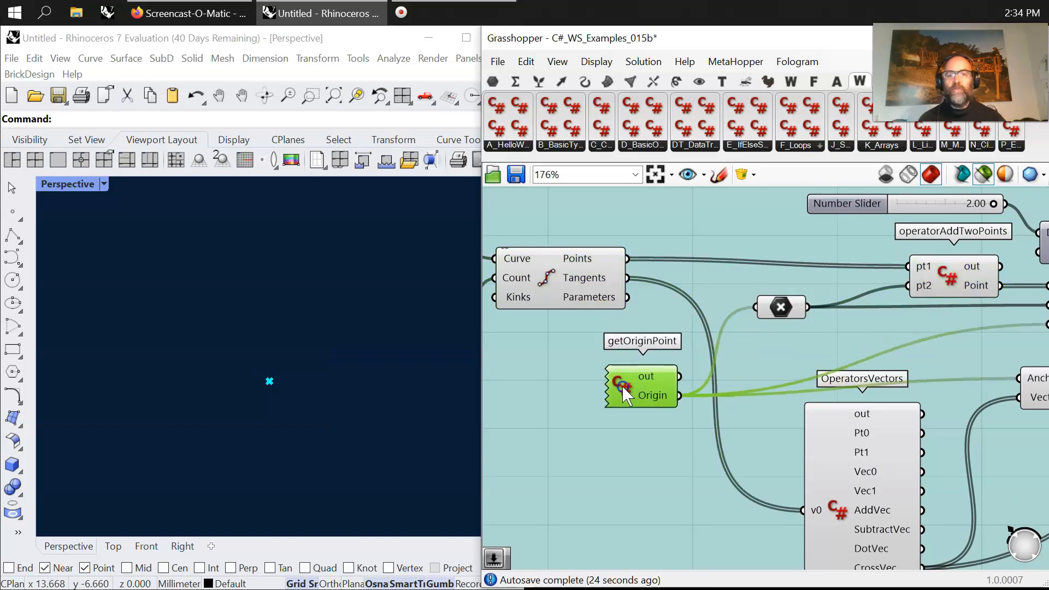
pyautogui.doubleClick(626, 394)
pyautogui.scroll(-6, 568, 403)
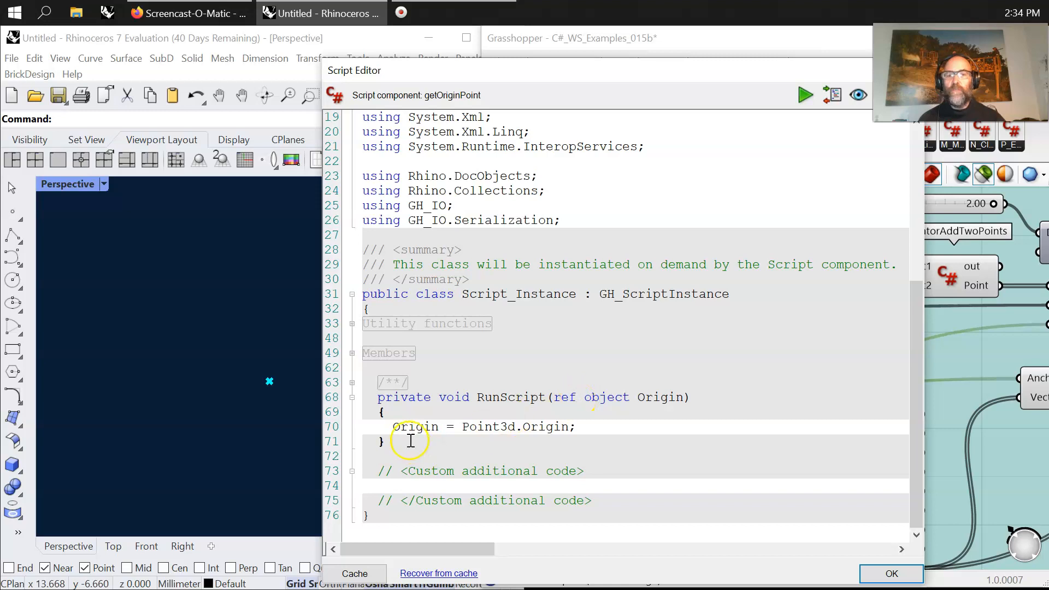
pyautogui.click(911, 71)
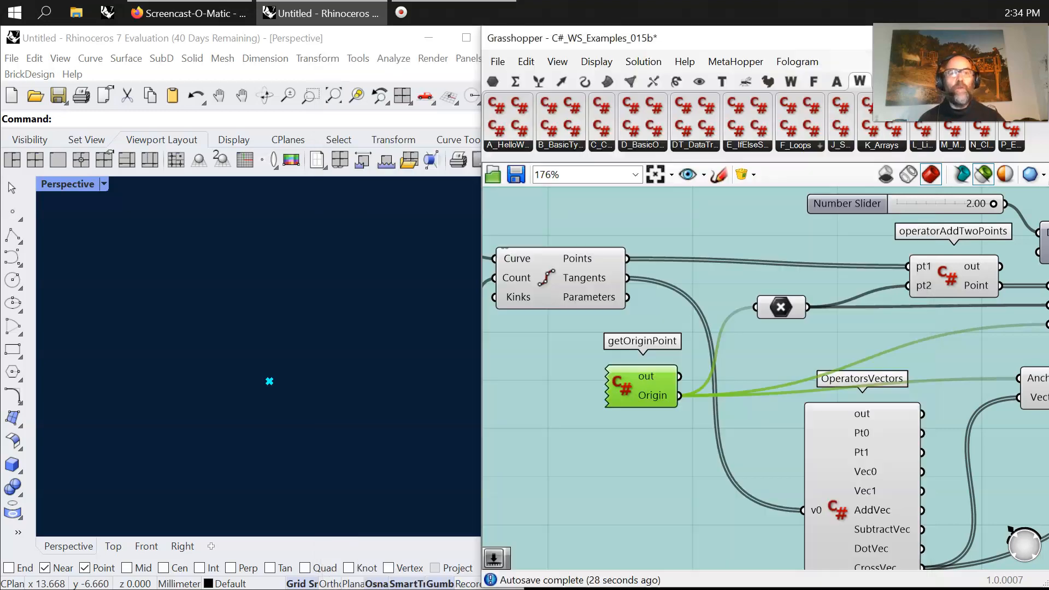
# - Shift getOriginPoint slightly up and add a Construct Point component below it
pyautogui.moveTo(656, 401); pyautogui.dragTo(638, 385)
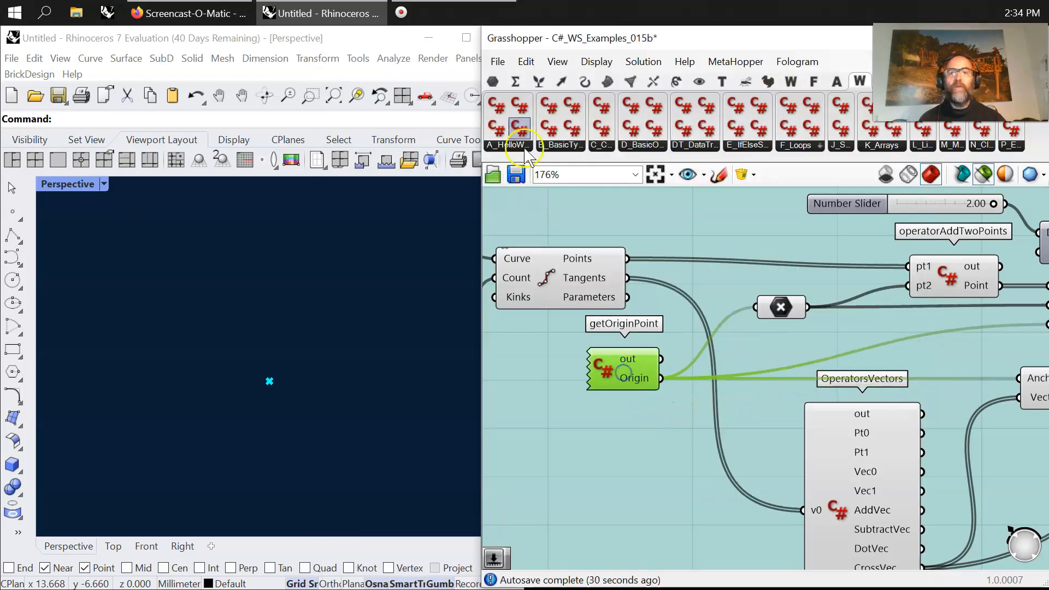
pyautogui.click(561, 82)
pyautogui.moveTo(676, 128); pyautogui.dragTo(624, 451)
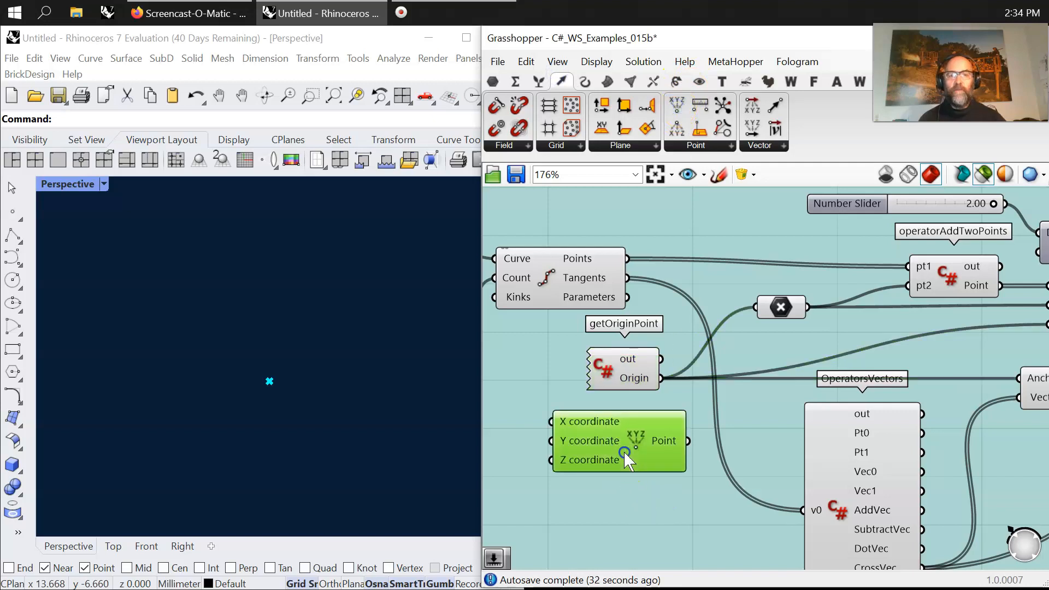
# - Review the C# script of the operatorAddTwoPoints component
pyautogui.moveTo(874, 361); pyautogui.dragTo(787, 335, button='right')
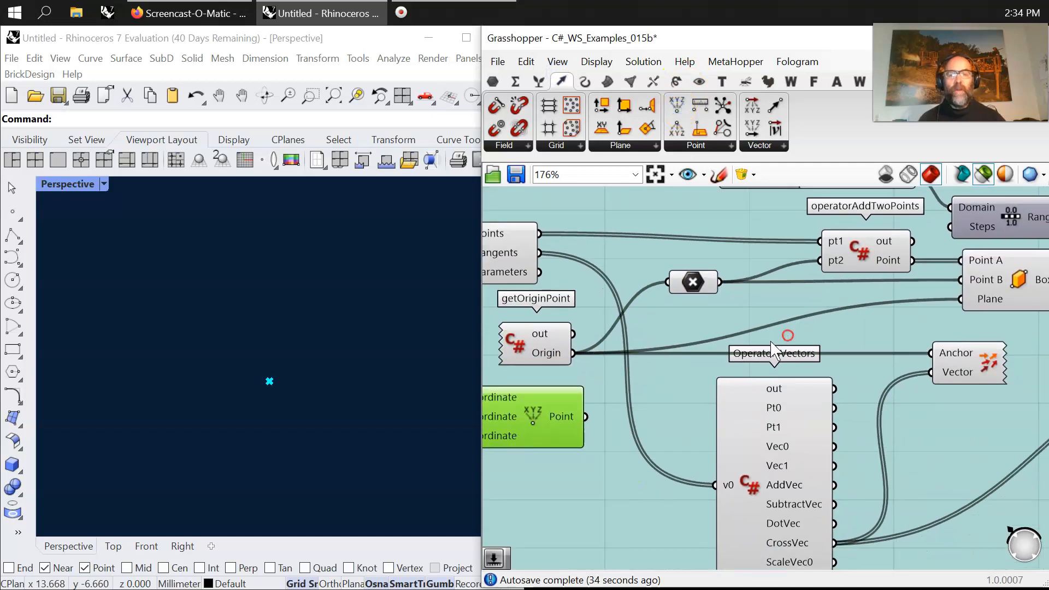
pyautogui.moveTo(823, 302); pyautogui.dragTo(741, 314, button='right')
pyautogui.doubleClick(780, 265)
pyautogui.scroll(-6, 703, 353)
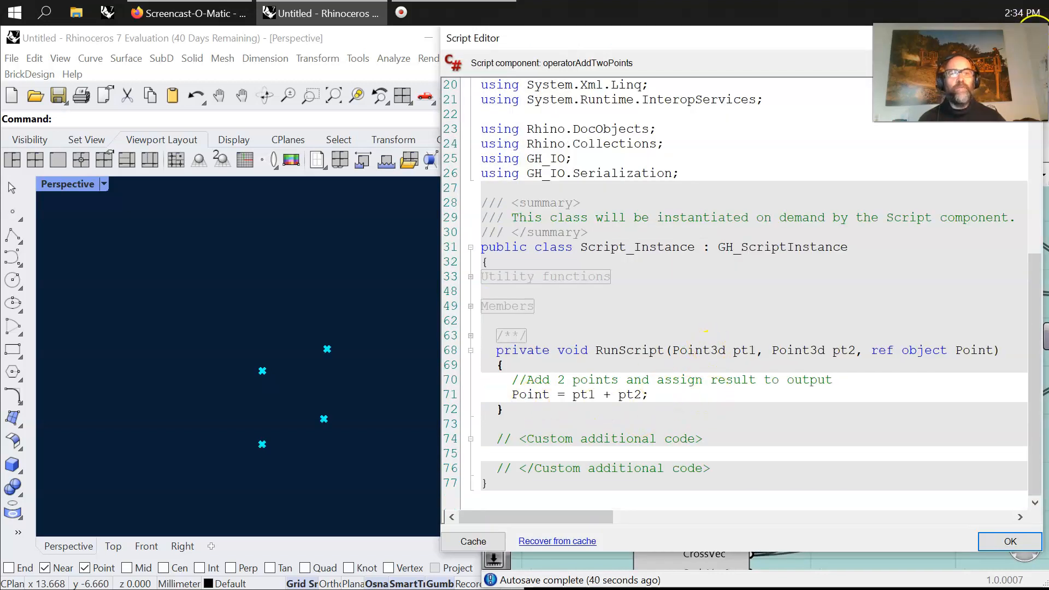
pyautogui.click(1029, 38)
# - Preview the geometry of the Box component and inspect the data in its Box output
pyautogui.moveTo(769, 393); pyautogui.dragTo(829, 379, button='right')
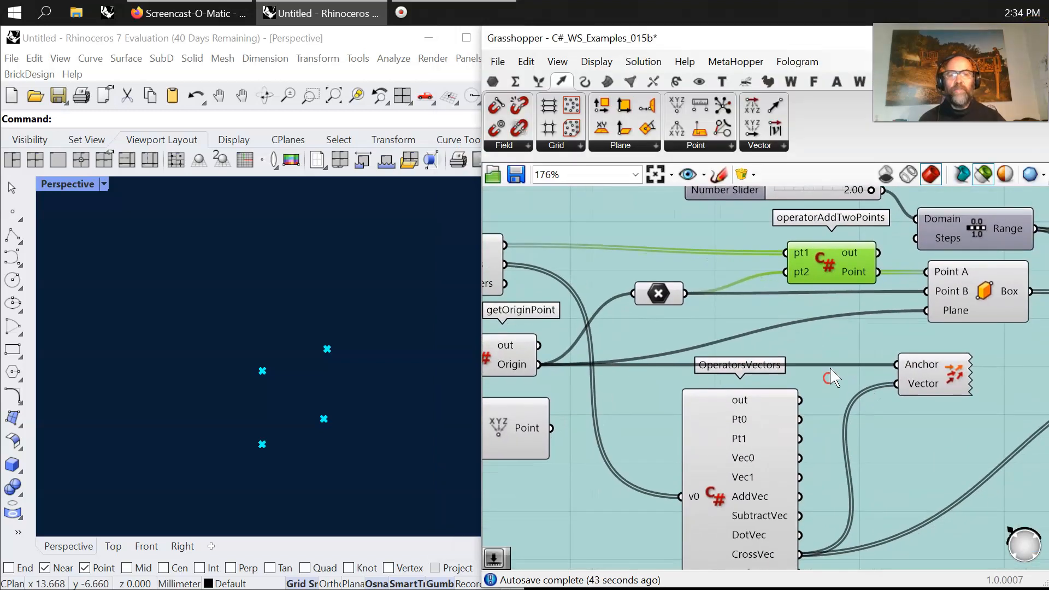
pyautogui.click(965, 295)
pyautogui.moveTo(335, 463); pyautogui.dragTo(333, 445, button='right')
pyautogui.moveTo(1013, 297)
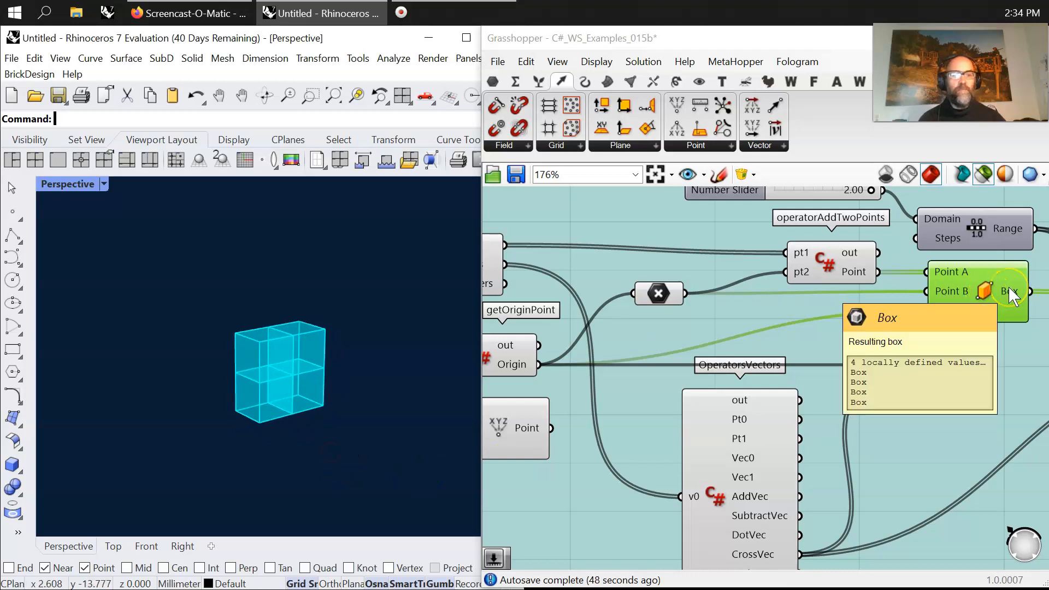
pyautogui.moveTo(293, 403)
pyautogui.mouseDown(button='right')
pyautogui.moveTo(345, 379)
pyautogui.moveTo(276, 399)
pyautogui.mouseUp(button='right')
# - Compare the OperatorsVectors and Divide Curve previews and review the OperatorsVectors C# script
pyautogui.moveTo(643, 414); pyautogui.dragTo(686, 390, button='right')
pyautogui.scroll(-3, 711, 335)
pyautogui.moveTo(759, 430); pyautogui.dragTo(756, 439)
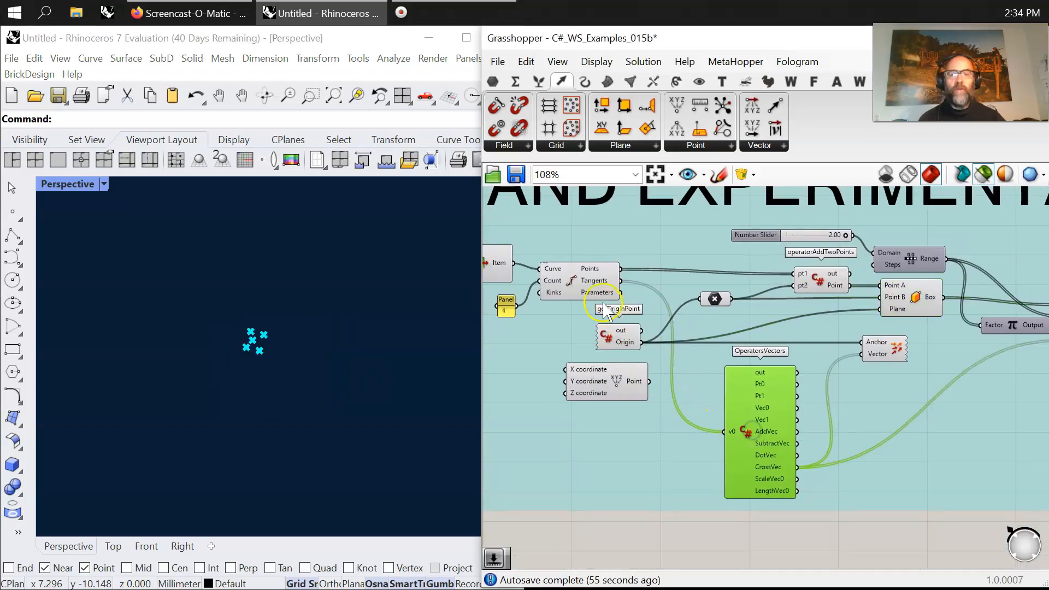
pyautogui.click(596, 283)
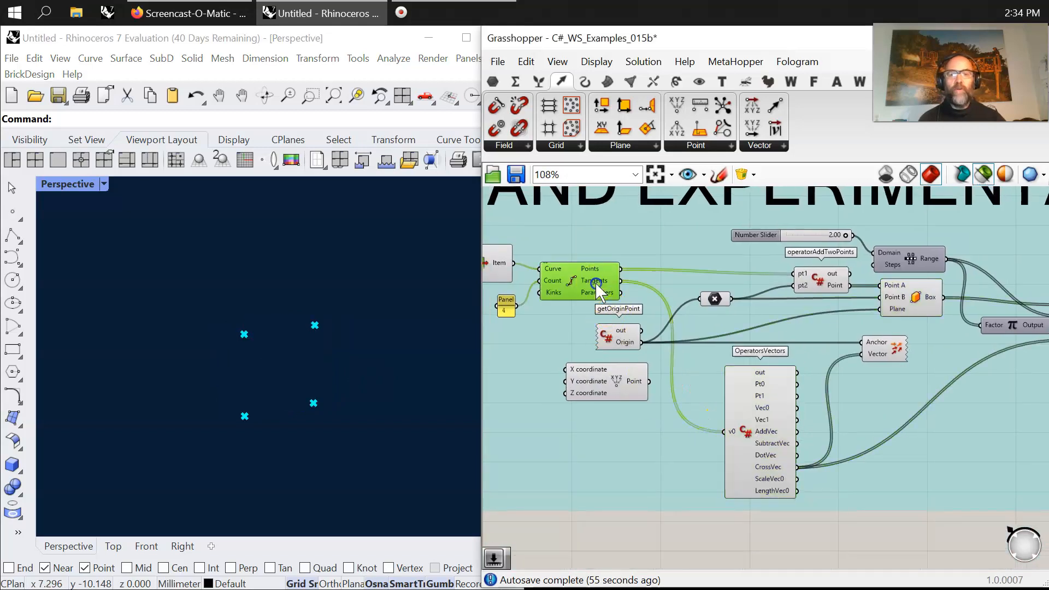
pyautogui.doubleClick(742, 434)
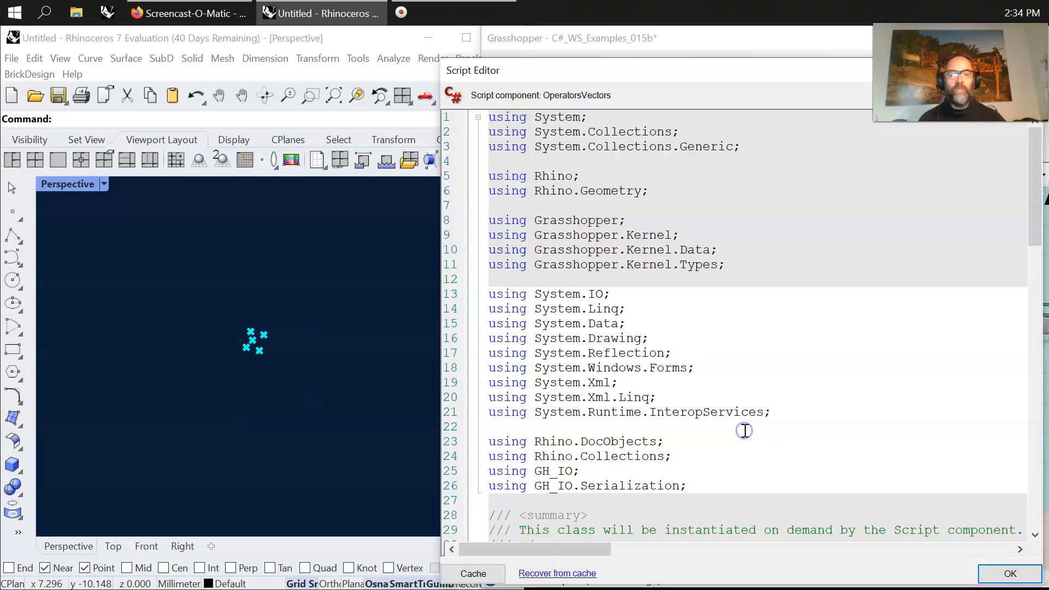
pyautogui.scroll(-8, 729, 422)
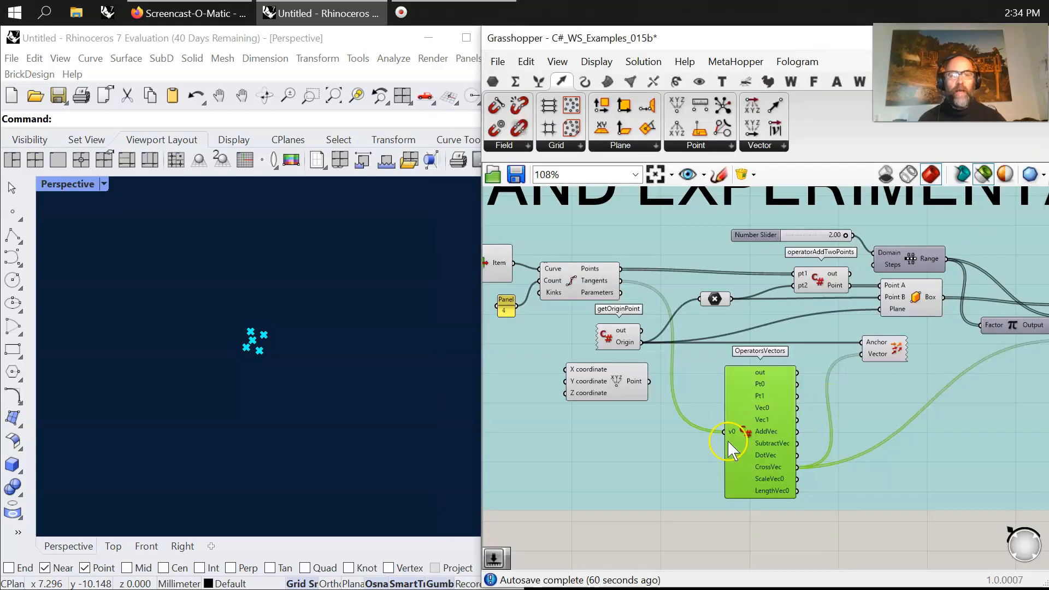
# - Examine the v0 input and the vector outputs of the OperatorsVectors component
pyautogui.scroll(5, 727, 440)
pyautogui.scroll(4, 734, 432)
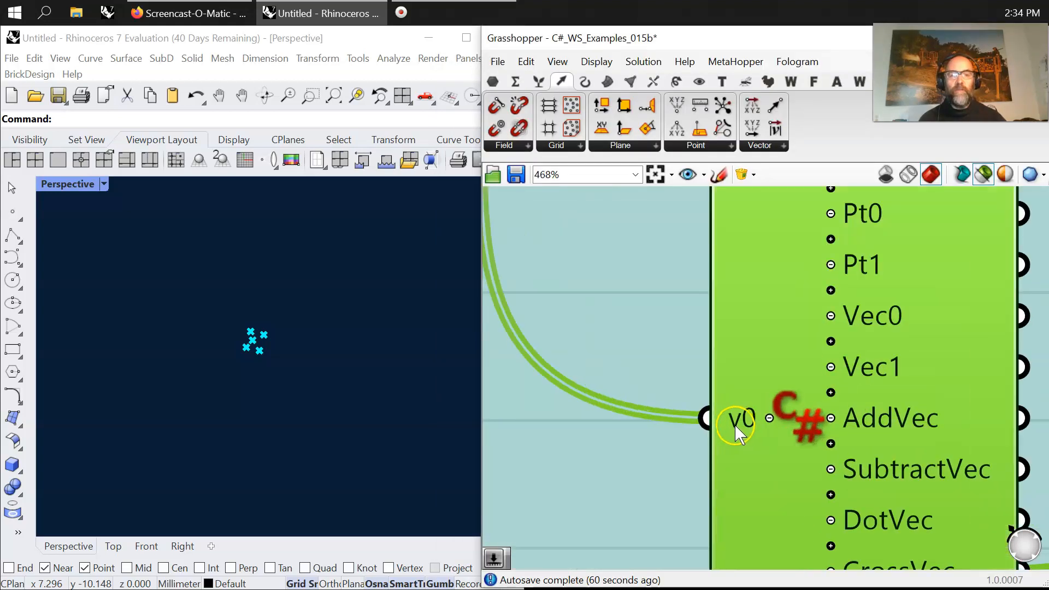
pyautogui.scroll(-7, 737, 427)
pyautogui.moveTo(780, 445); pyautogui.dragTo(695, 421, button='right')
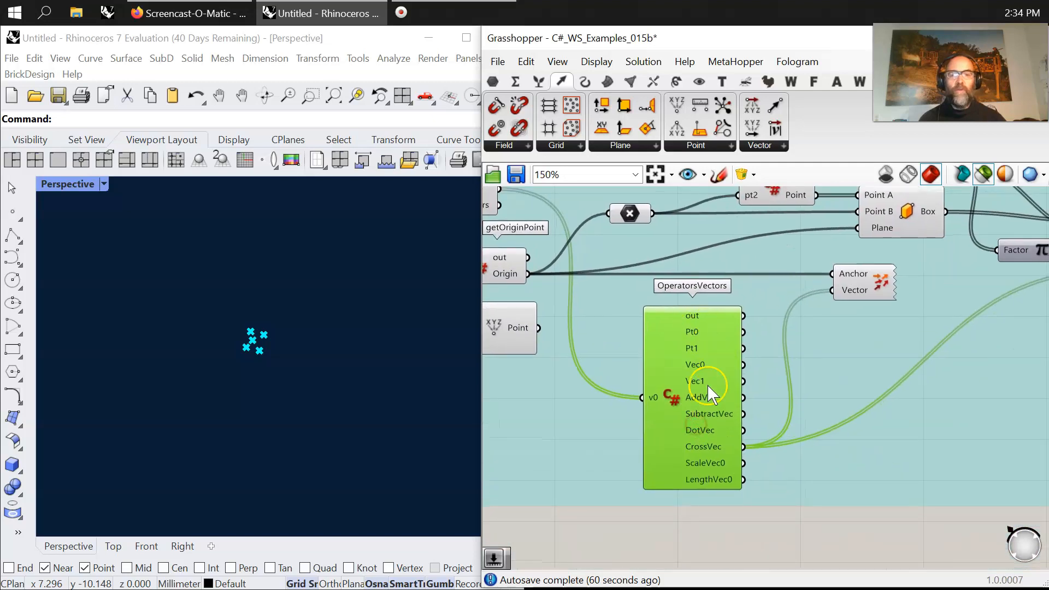
# - Preview the Vector Display arrows in Rhino from several angles and set the face index slider to 5
pyautogui.click(875, 297)
pyautogui.moveTo(394, 412); pyautogui.dragTo(329, 384, button='right')
pyautogui.moveTo(534, 375); pyautogui.dragTo(703, 391, button='right')
pyautogui.moveTo(322, 383); pyautogui.dragTo(312, 403, button='right')
pyautogui.scroll(-3, 554, 381)
pyautogui.moveTo(554, 382); pyautogui.dragTo(679, 352, button='right')
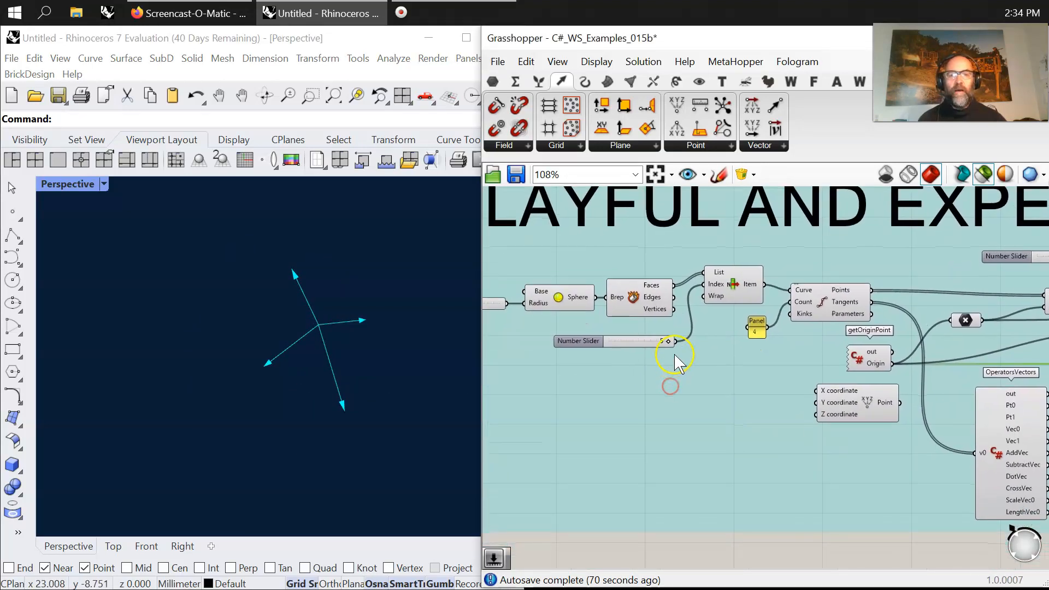
pyautogui.moveTo(655, 344); pyautogui.dragTo(691, 362)
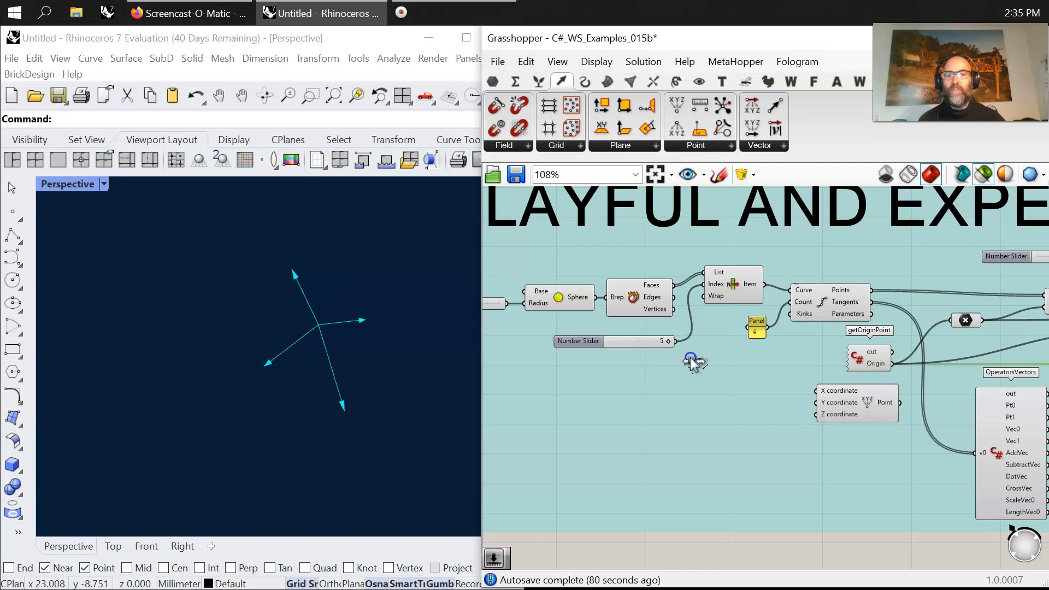
# - Preview the Box component's geometry and review the C# script of the transformScaleRotateMove component
pyautogui.hscroll(10, 785, 493)
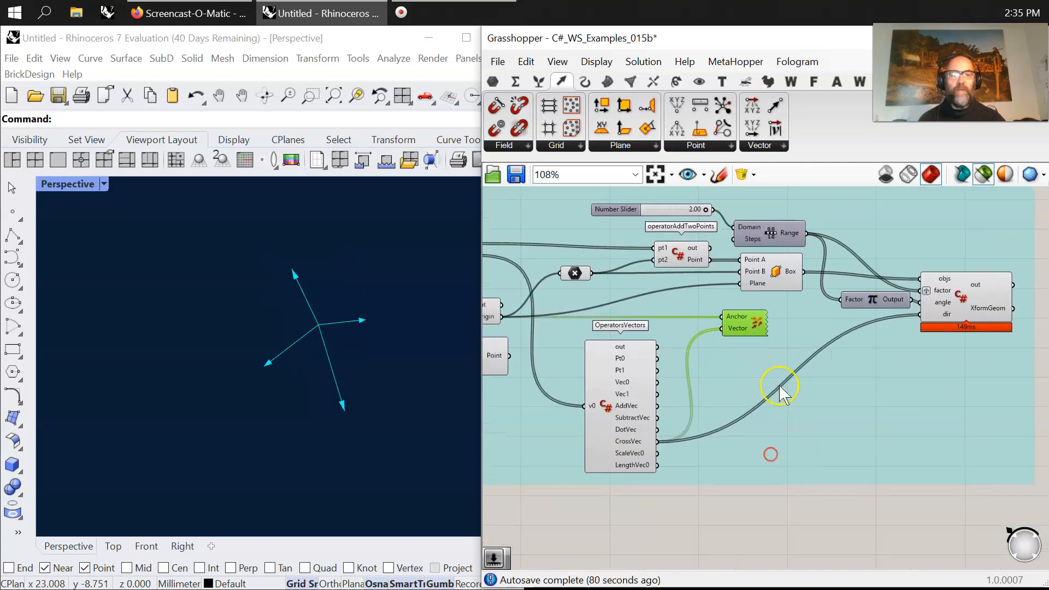
pyautogui.moveTo(772, 377); pyautogui.dragTo(766, 442, button='right')
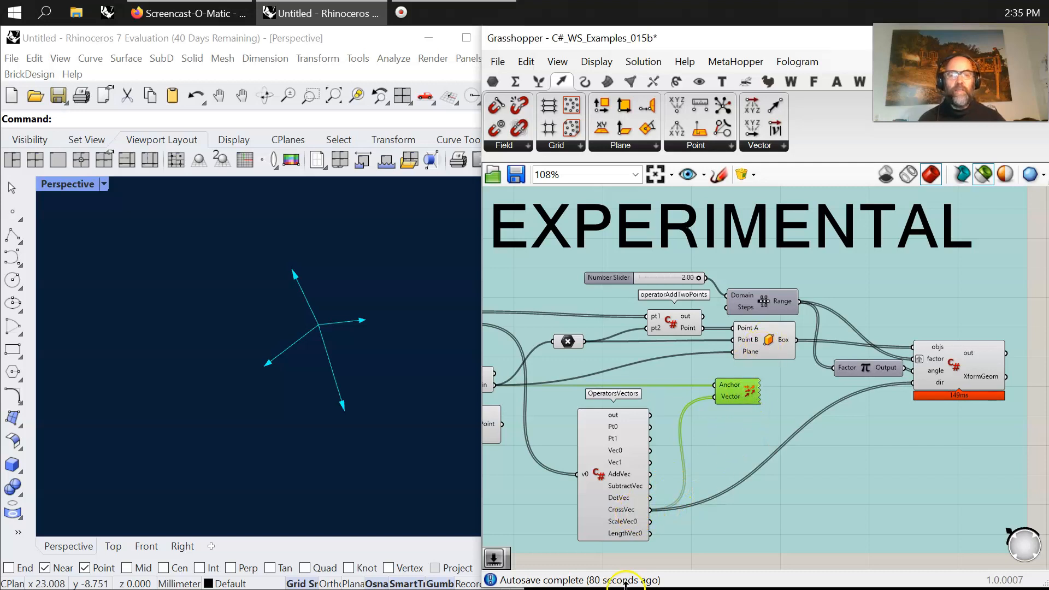
pyautogui.click(767, 343)
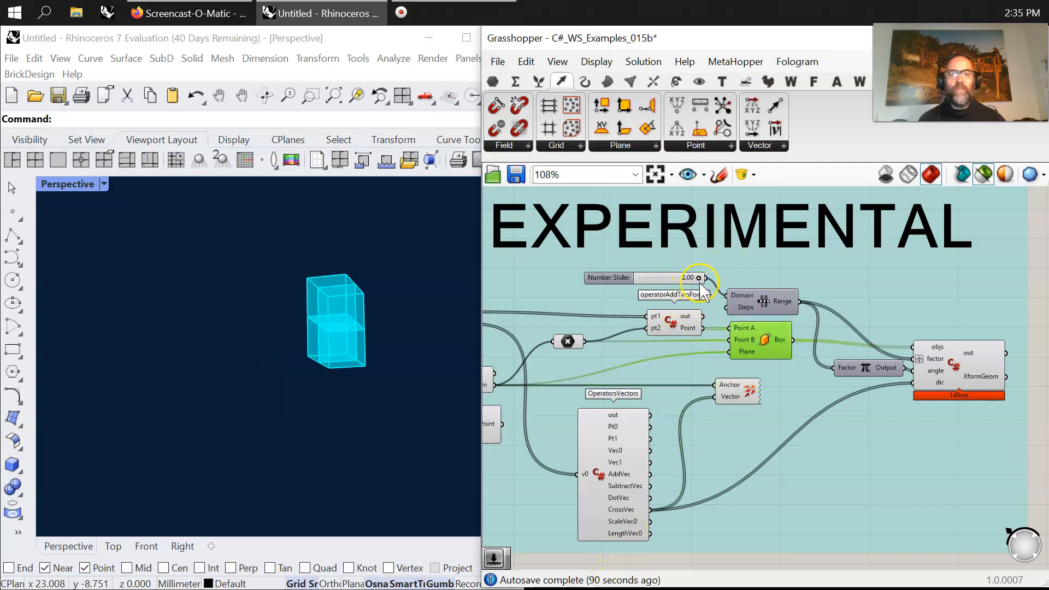
pyautogui.moveTo(951, 373); pyautogui.dragTo(955, 366)
pyautogui.doubleClick(956, 365)
pyautogui.scroll(-10, 715, 410)
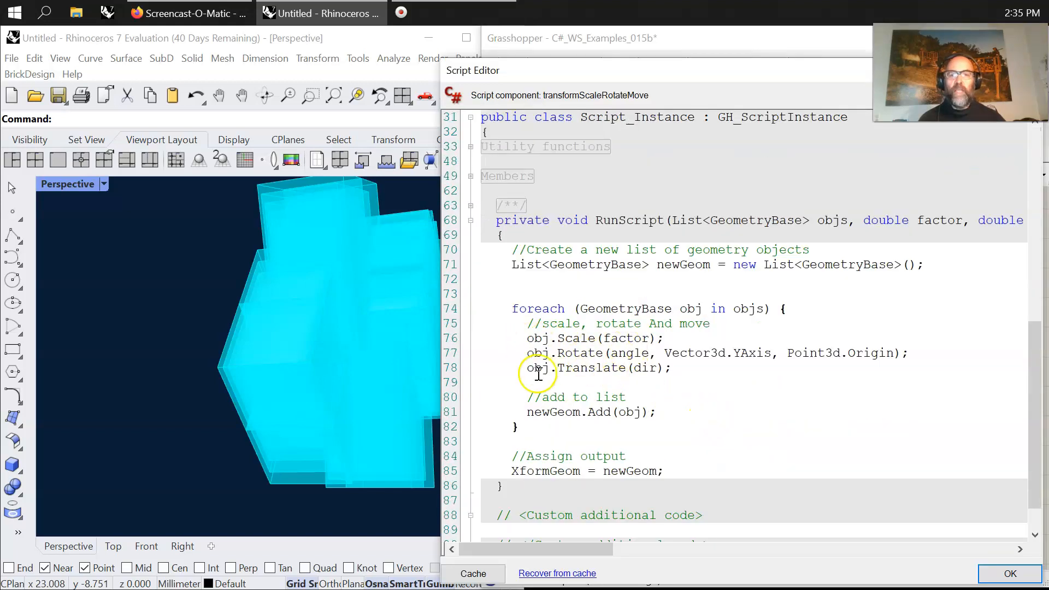
pyautogui.click(1024, 70)
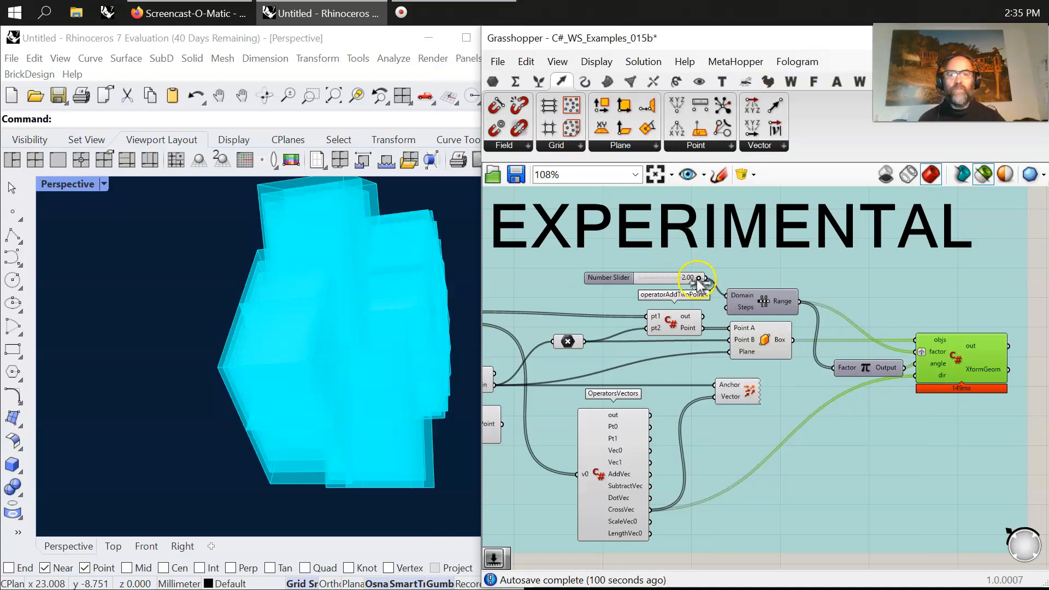
# - Compare the transformed boxes with the Range domain slider at 0.43 and at 1.68, leaving it at 1.68
pyautogui.moveTo(682, 282); pyautogui.dragTo(658, 301)
pyautogui.moveTo(379, 385); pyautogui.dragTo(304, 417, button='right')
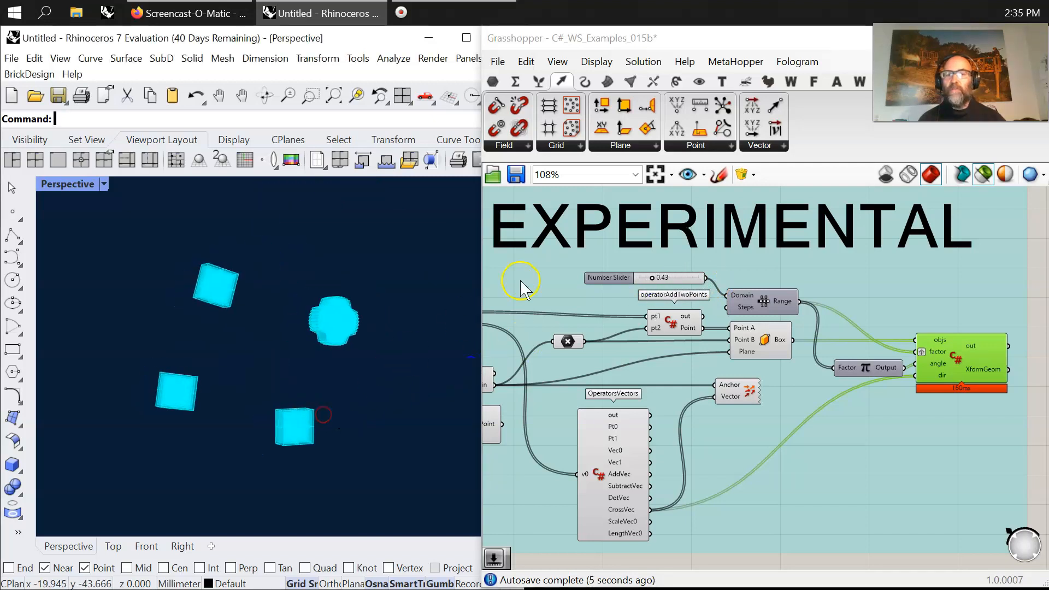
pyautogui.moveTo(654, 283); pyautogui.dragTo(687, 289)
pyautogui.moveTo(306, 385); pyautogui.dragTo(265, 425, button='right')
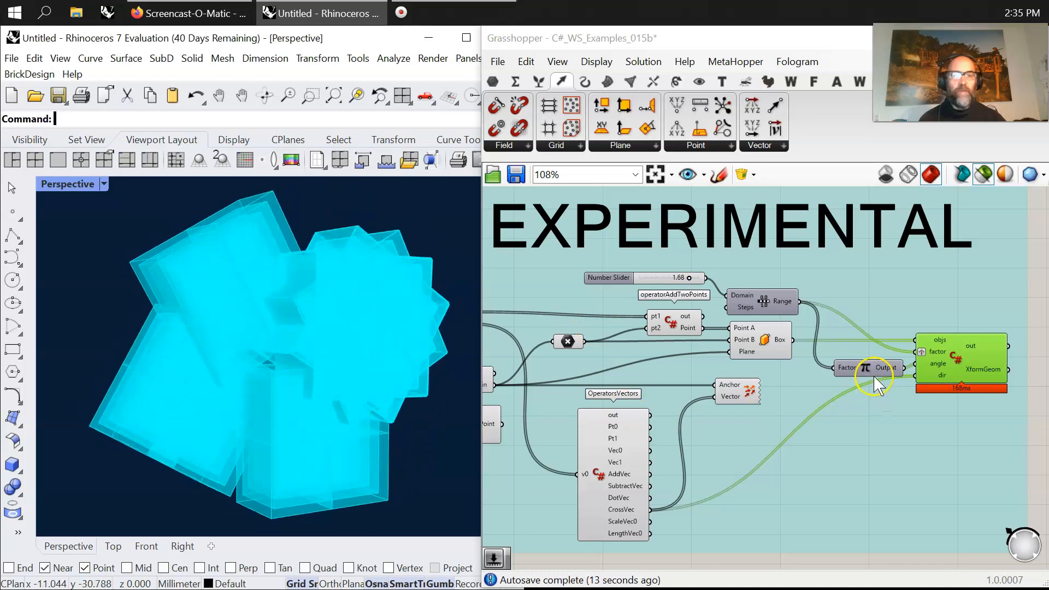
# - Delete the unused XYZ point component below getOriginPoint
pyautogui.moveTo(697, 473); pyautogui.dragTo(789, 461, button='right')
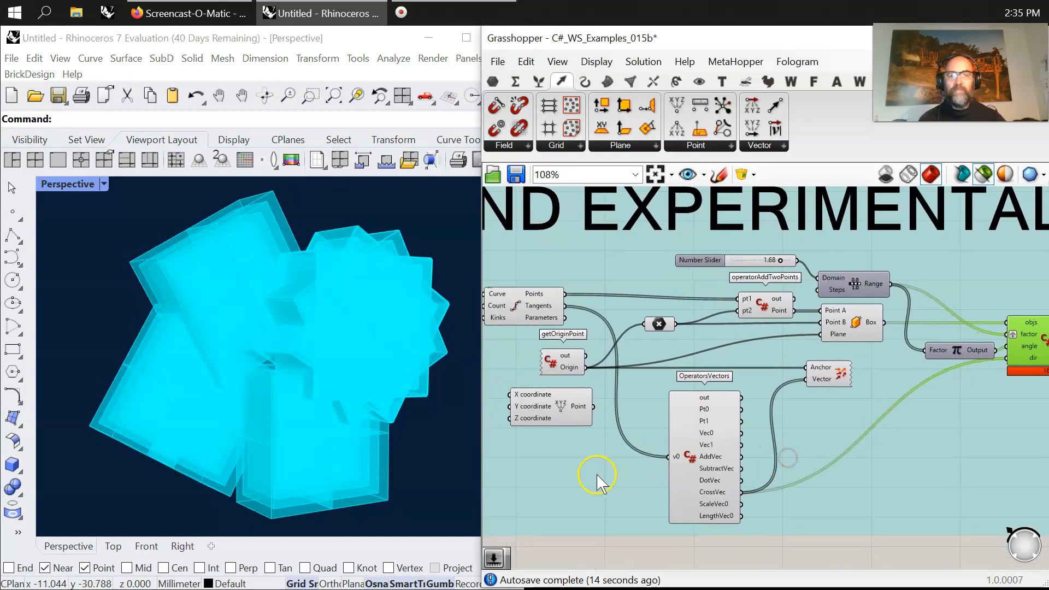
pyautogui.moveTo(599, 480); pyautogui.dragTo(609, 469, button='right')
pyautogui.click(580, 404)
pyautogui.press('Delete')
# - Select the transformScaleRotateMove component and inspect the data structure of its XformGeom output
pyautogui.moveTo(951, 451); pyautogui.dragTo(801, 429, button='right')
pyautogui.click(927, 312)
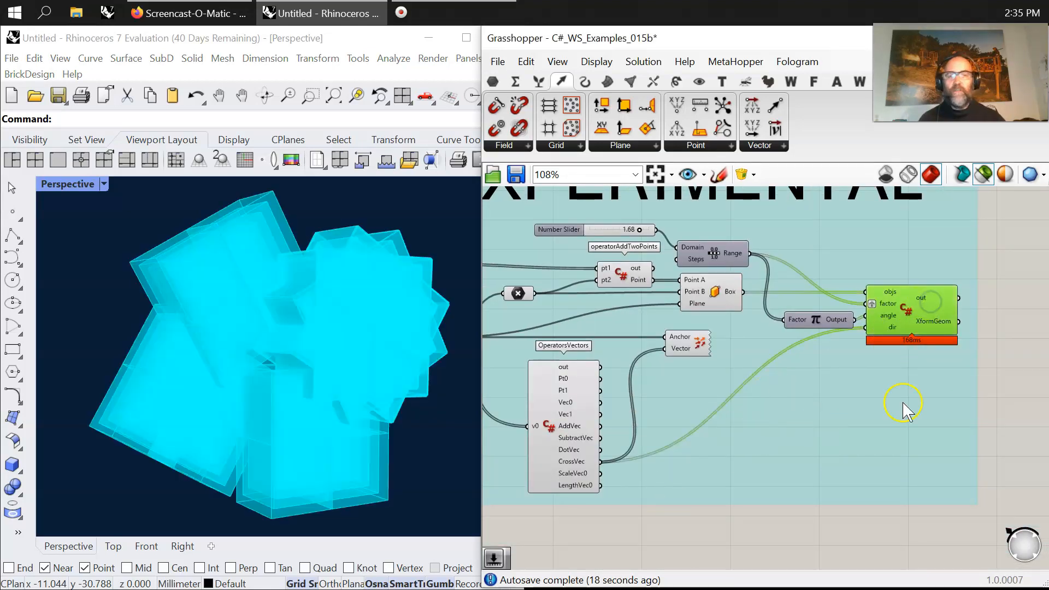
pyautogui.scroll(2, 899, 336)
pyautogui.scroll(1, 899, 344)
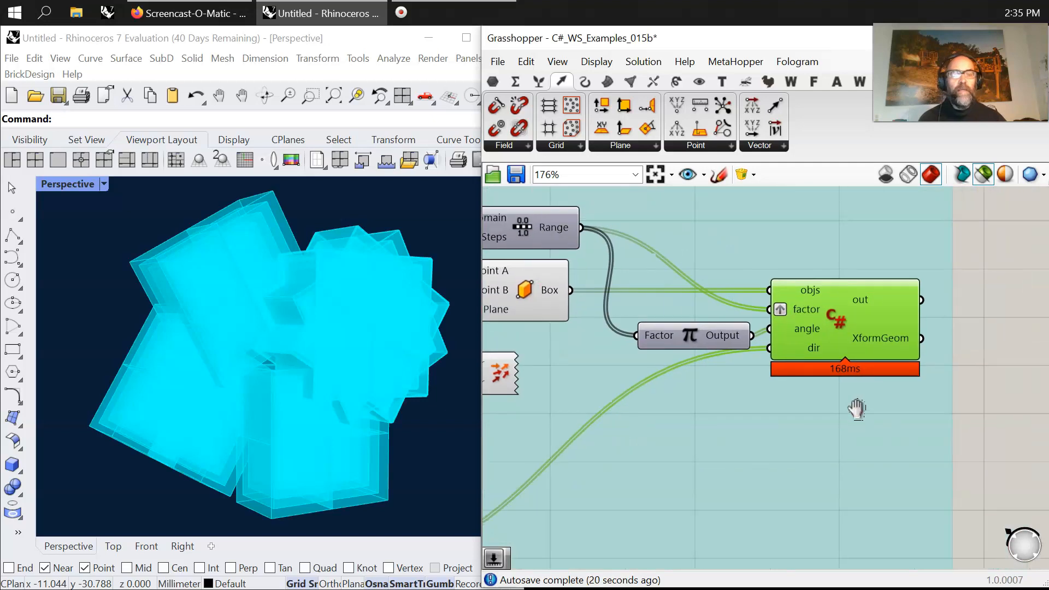
pyautogui.moveTo(866, 347)
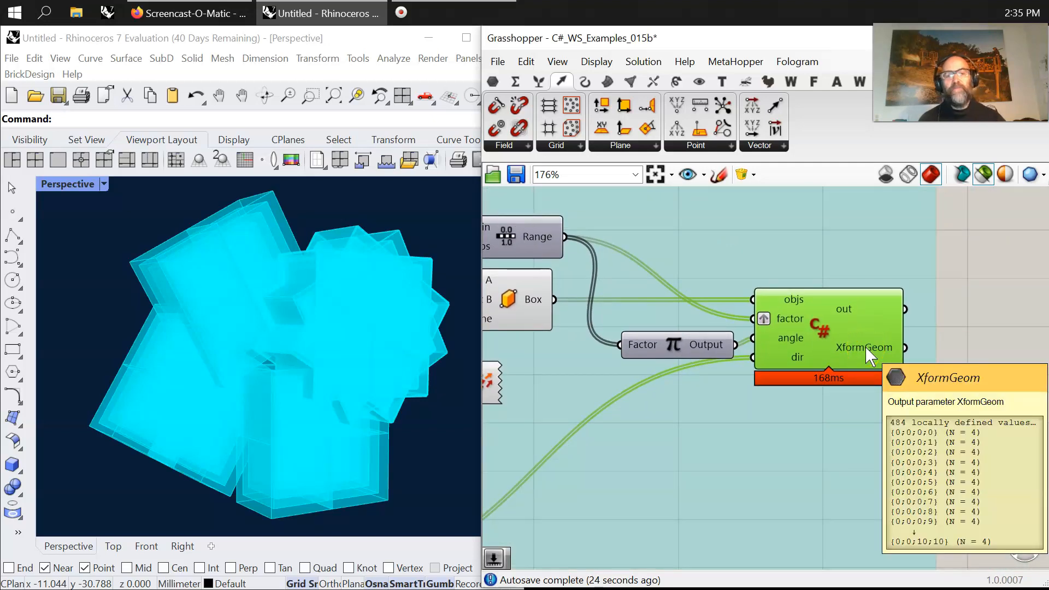
# - Add a number slider with value 2 and wire it into the Count input of Divide Curve instead of the panel
pyautogui.scroll(-3, 825, 453)
pyautogui.moveTo(723, 474); pyautogui.dragTo(841, 445, button='right')
pyautogui.moveTo(693, 429); pyautogui.dragTo(838, 440, button='right')
pyautogui.moveTo(603, 441); pyautogui.dragTo(826, 451, button='right')
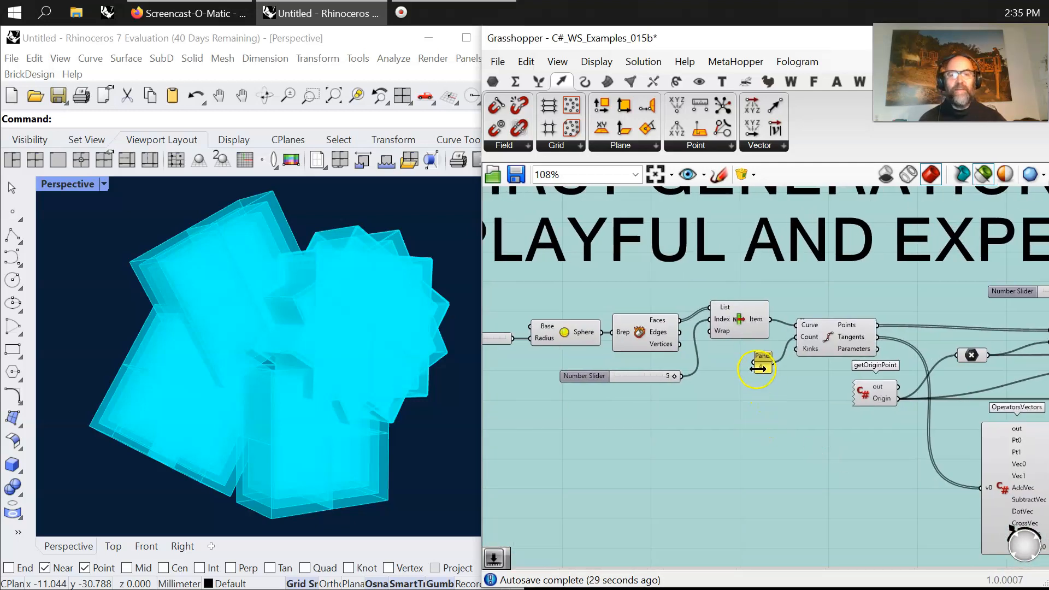
pyautogui.doubleClick(744, 427)
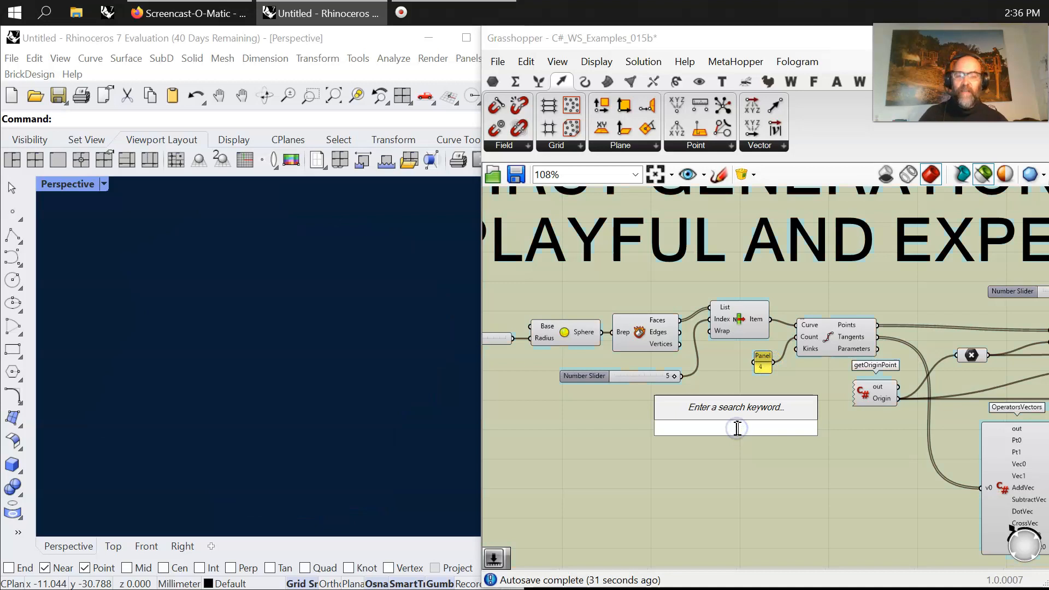
pyautogui.write('2')
pyautogui.press('Return')
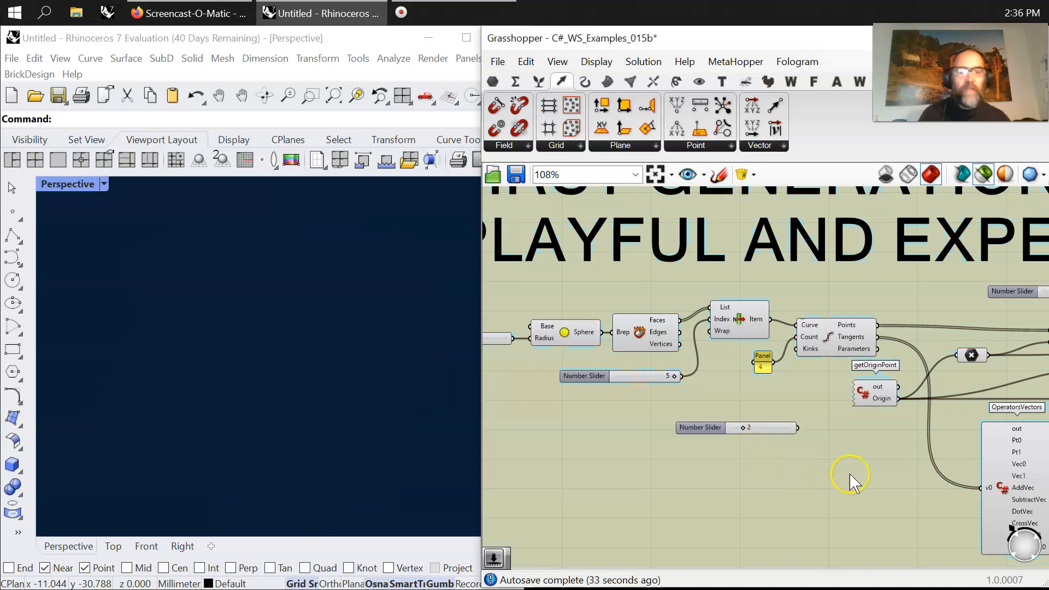
pyautogui.moveTo(888, 505); pyautogui.dragTo(681, 457, button='right')
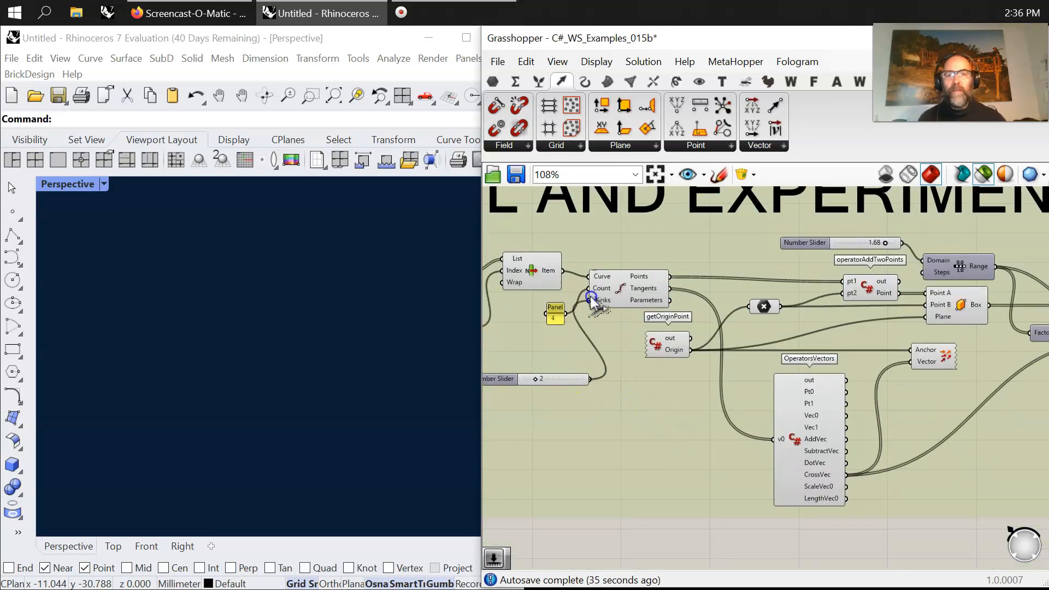
# - Set the new Count slider to 4 and preview the transformScaleRotateMove geometry
pyautogui.moveTo(536, 380); pyautogui.dragTo(552, 384)
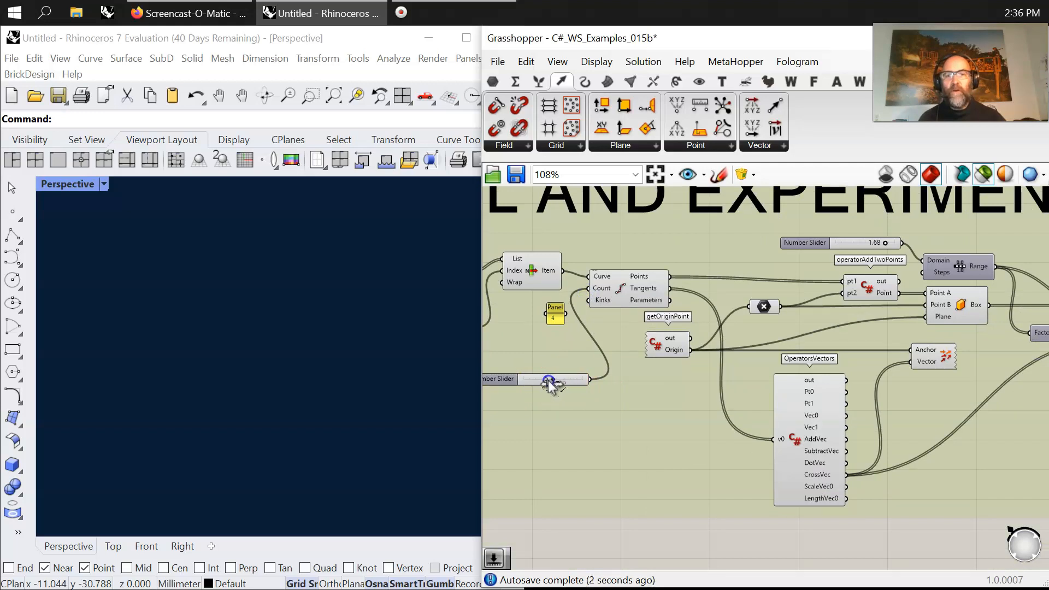
pyautogui.moveTo(1043, 329); pyautogui.dragTo(817, 351, button='right')
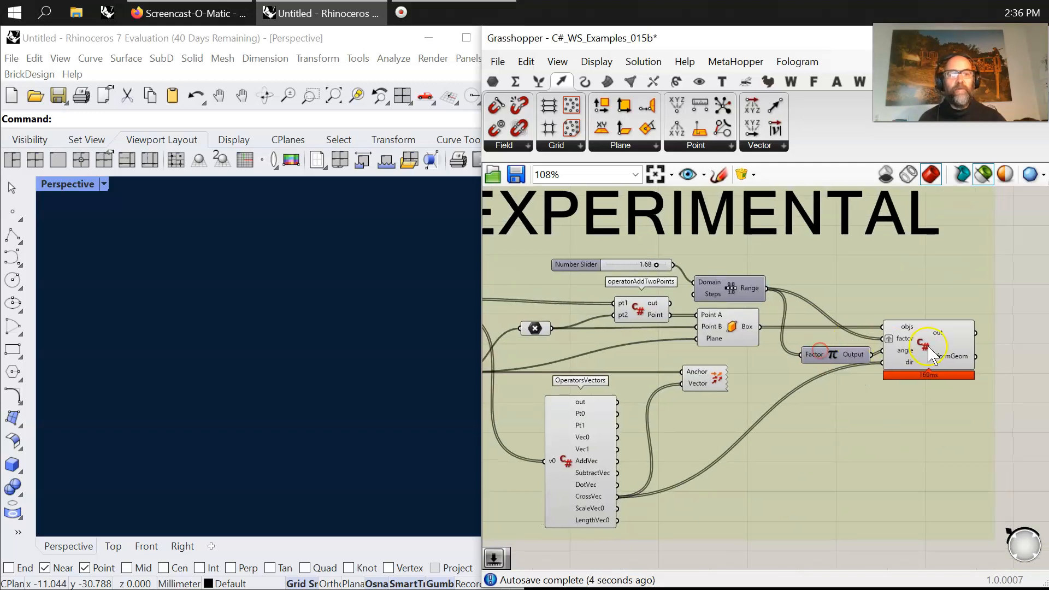
pyautogui.click(929, 348)
pyautogui.moveTo(572, 416); pyautogui.dragTo(824, 394, button='right')
pyautogui.scroll(5, 573, 410)
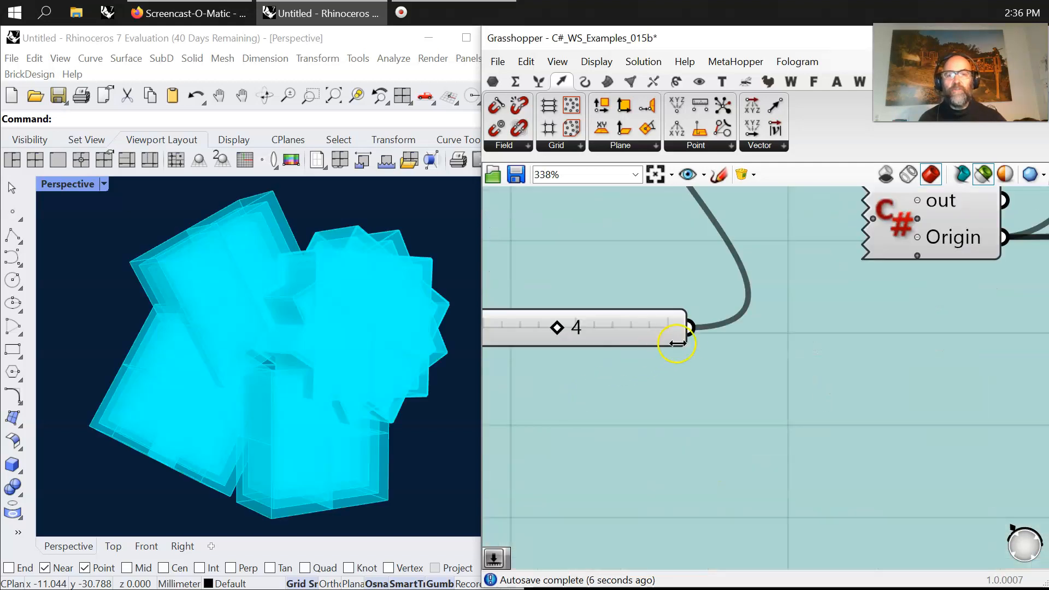
# - Try a Divide Curve count of 1 and dismiss the component exception
pyautogui.moveTo(654, 335); pyautogui.dragTo(530, 334)
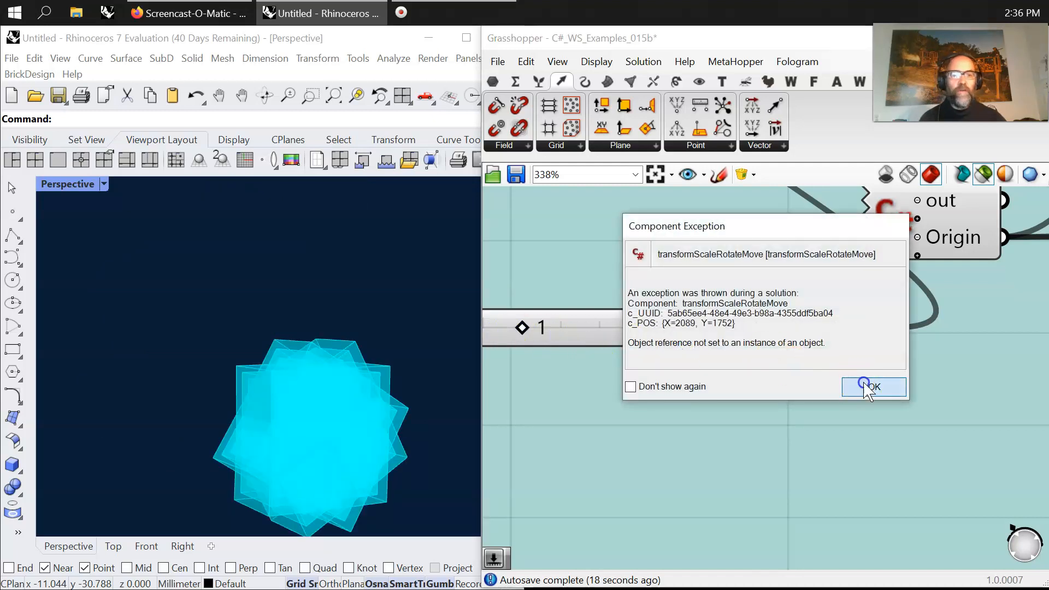
pyautogui.click(869, 388)
pyautogui.click(652, 349)
# - Raise the Divide Curve count slider in stages and examine the transformed boxes from different angles
pyautogui.moveTo(478, 330); pyautogui.dragTo(677, 335)
pyautogui.moveTo(352, 391)
pyautogui.mouseDown(button='right')
pyautogui.moveTo(394, 428)
pyautogui.moveTo(434, 422)
pyautogui.moveTo(361, 403)
pyautogui.mouseUp(button='right')
pyautogui.click(679, 329)
pyautogui.moveTo(682, 330); pyautogui.dragTo(761, 336)
pyautogui.moveTo(217, 374); pyautogui.dragTo(243, 399, button='right')
# - Set the number slider feeding the Range domain to 1.50
pyautogui.scroll(-8, 231, 403)
pyautogui.scroll(5, 242, 398)
pyautogui.moveTo(943, 417); pyautogui.dragTo(641, 415, button='right')
pyautogui.moveTo(575, 373); pyautogui.dragTo(585, 304, button='right')
pyautogui.scroll(-8, 642, 330)
pyautogui.moveTo(790, 363); pyautogui.dragTo(631, 443, button='right')
pyautogui.moveTo(647, 386); pyautogui.dragTo(598, 414, button='right')
pyautogui.moveTo(554, 380); pyautogui.dragTo(688, 414, button='right')
pyautogui.moveTo(650, 326)
pyautogui.mouseDown()
pyautogui.moveTo(637, 325)
pyautogui.moveTo(678, 337)
pyautogui.moveTo(658, 327)
pyautogui.mouseUp()
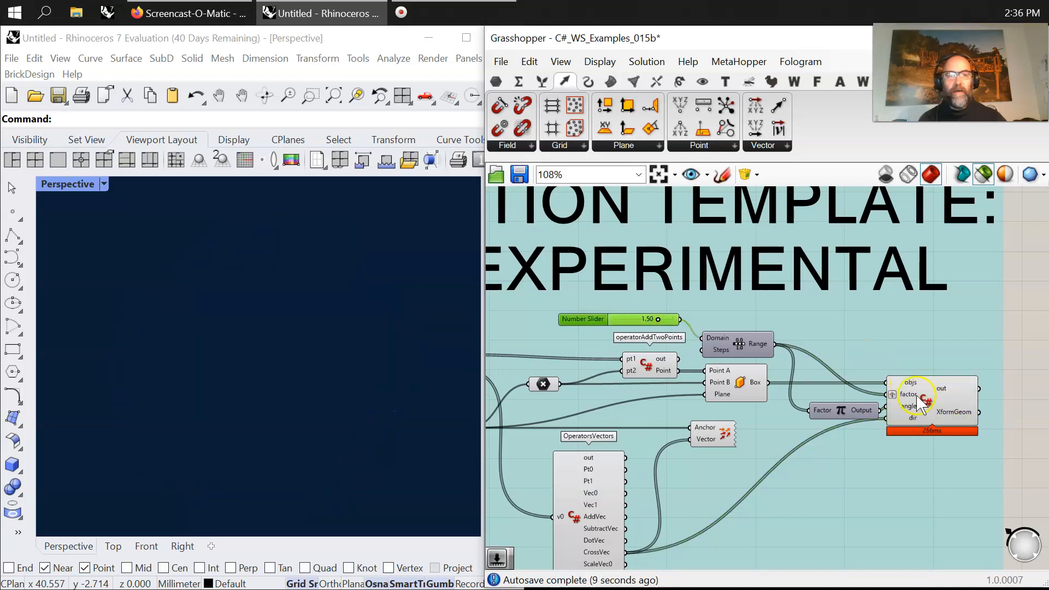
# - Preview the transformScaleRotateMove boxes and fine-tune the Range domain slider slightly downward
pyautogui.moveTo(922, 404); pyautogui.dragTo(917, 405)
pyautogui.moveTo(393, 347); pyautogui.dragTo(365, 412, button='right')
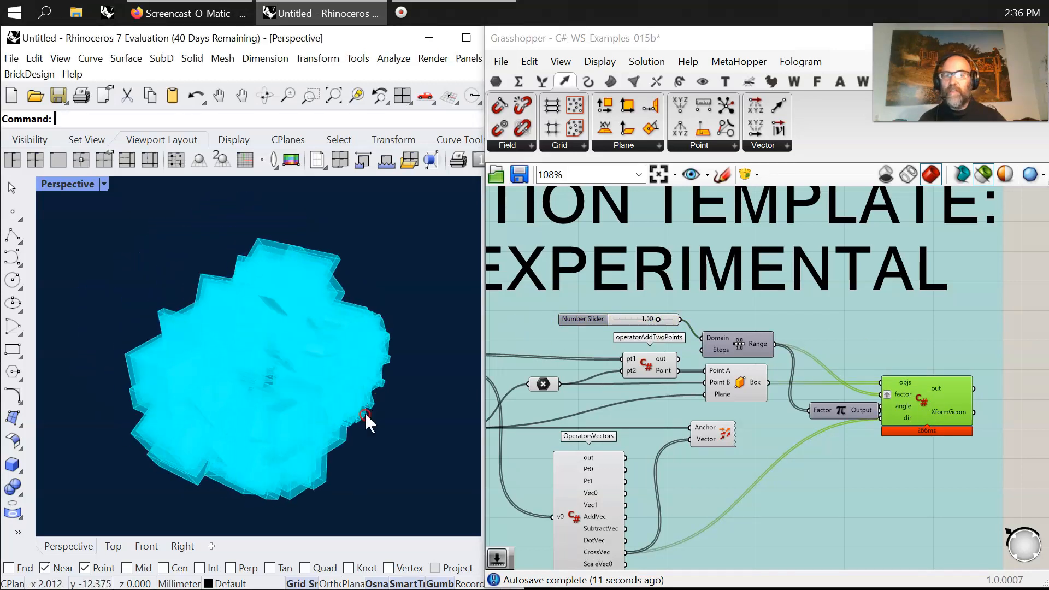
pyautogui.scroll(3, 602, 307)
pyautogui.moveTo(690, 328); pyautogui.dragTo(684, 327)
pyautogui.moveTo(848, 446); pyautogui.dragTo(628, 382, button='right')
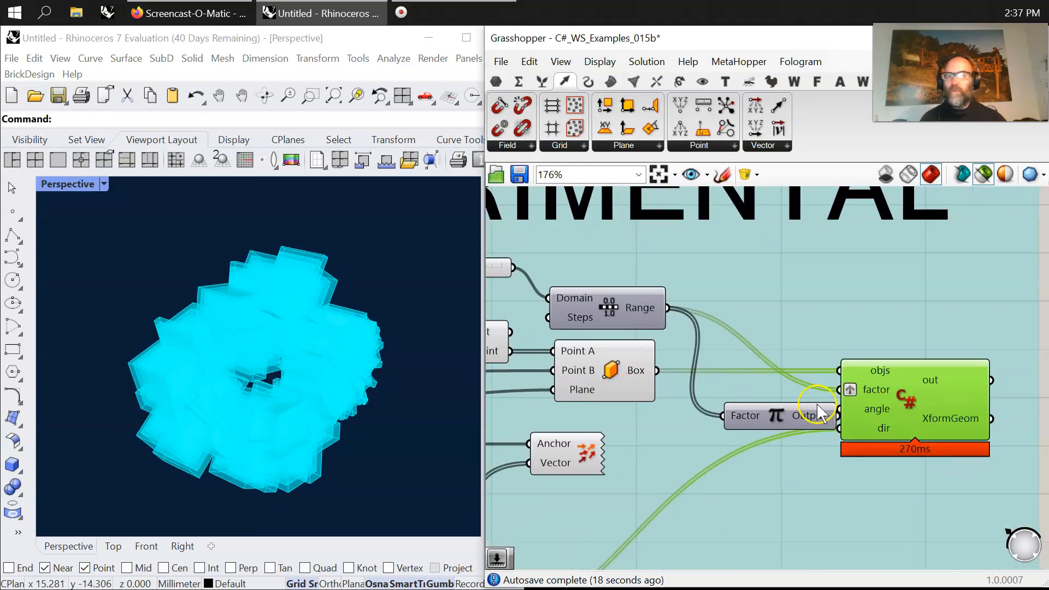
# - Bake the XformGeom output of the transformScaleRotateMove component into the Rhino document
pyautogui.rightClick(937, 424)
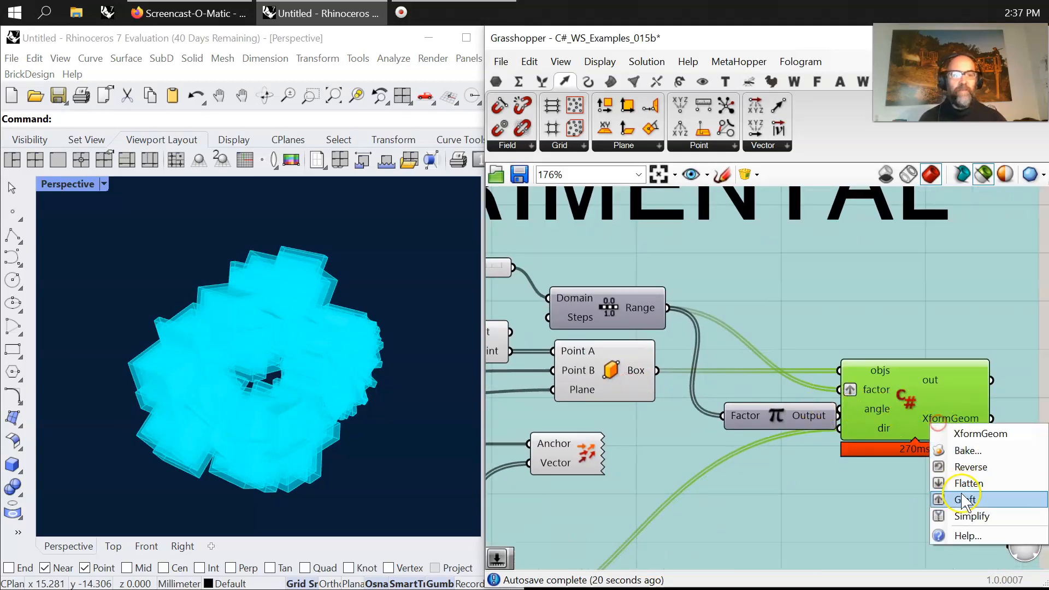
pyautogui.click(965, 452)
pyautogui.click(887, 512)
pyautogui.click(932, 570)
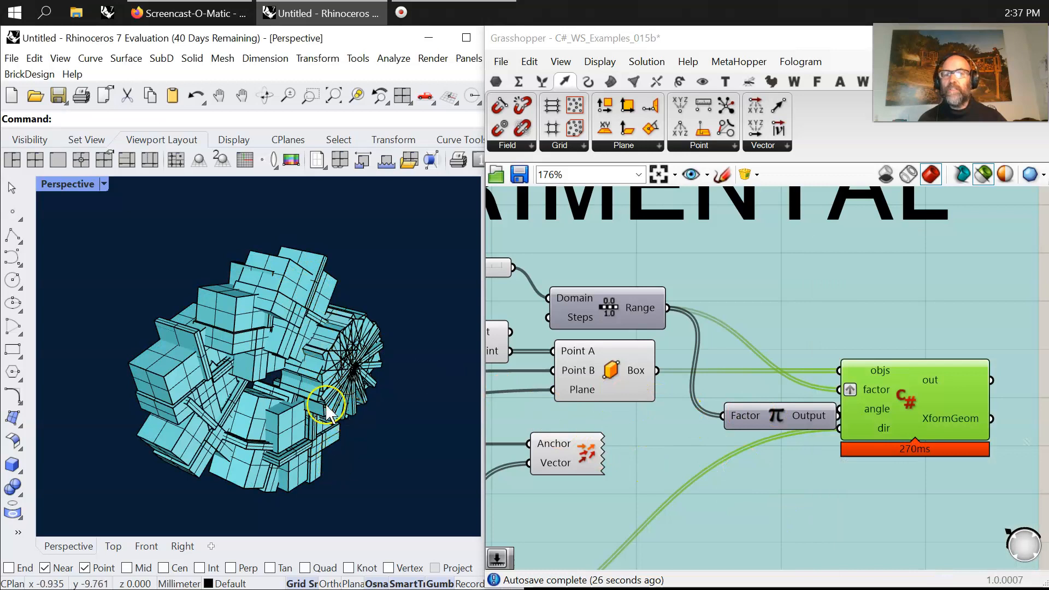
# - Select the baked boxes in the Perspective viewport and apply an Environment Map surface analysis to them
pyautogui.click(303, 407)
pyautogui.moveTo(276, 420); pyautogui.dragTo(322, 355)
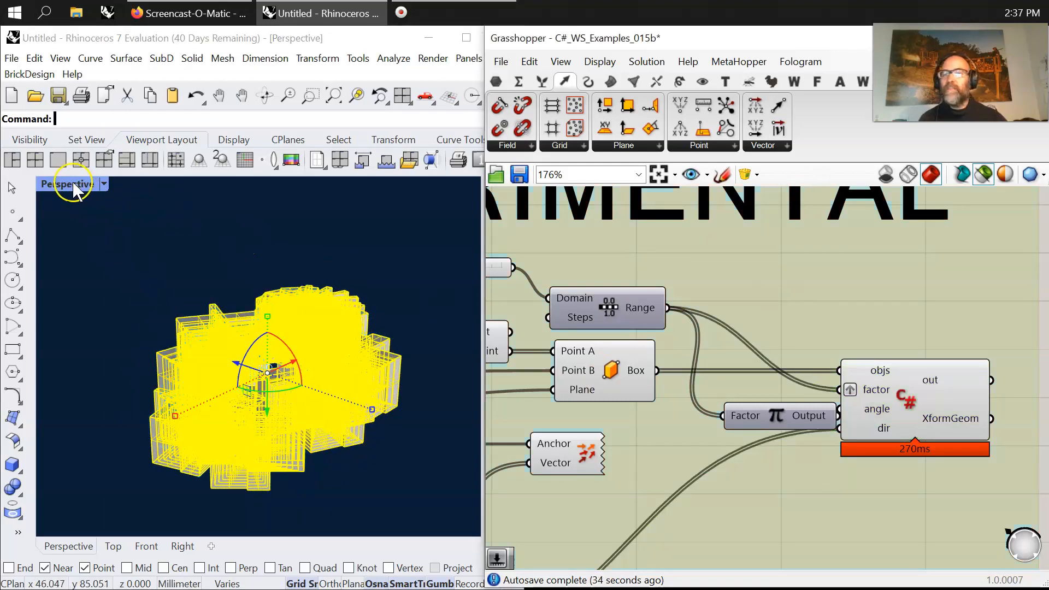
pyautogui.click(70, 183)
pyautogui.click(393, 223)
pyautogui.click(347, 353)
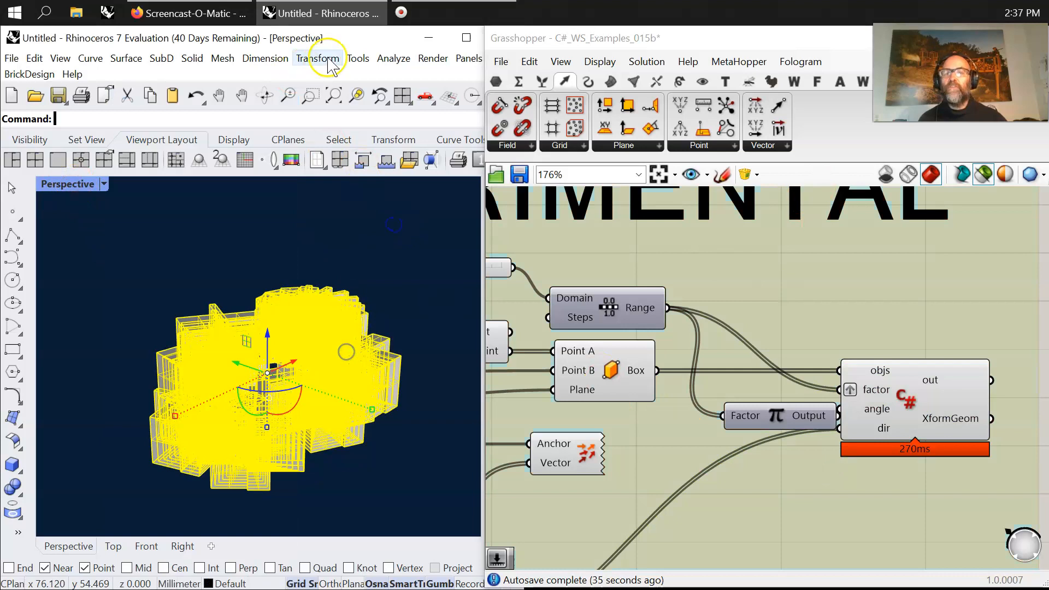
pyautogui.click(393, 59)
pyautogui.moveTo(402, 112)
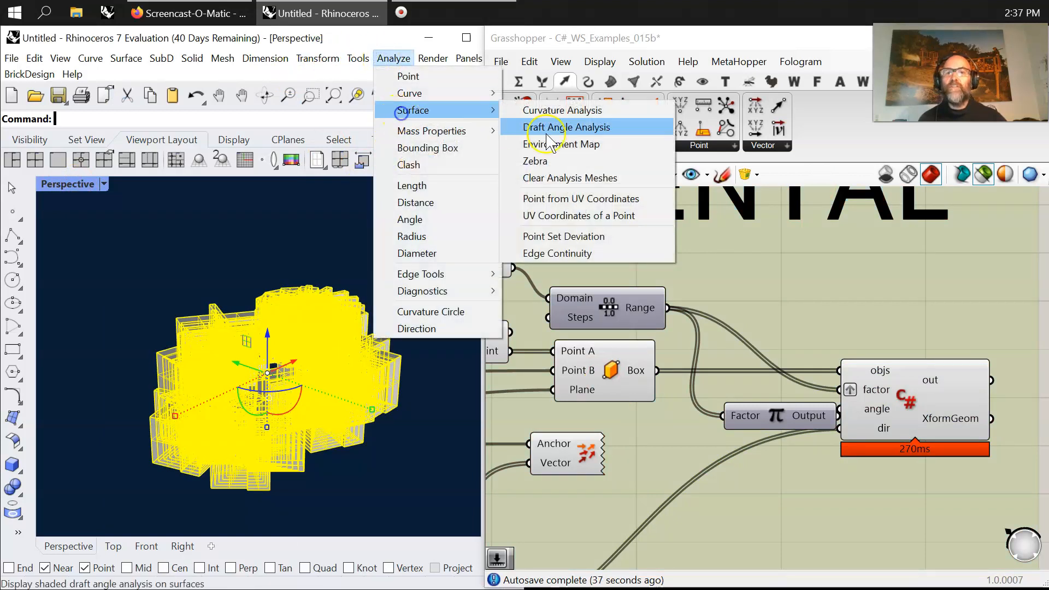
pyautogui.click(560, 143)
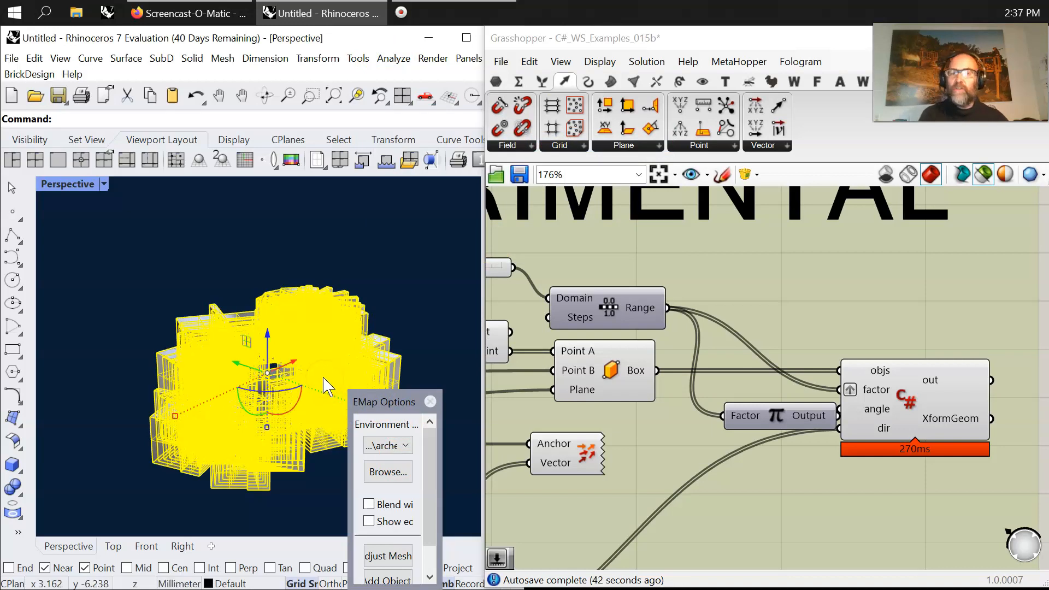
pyautogui.moveTo(388, 399); pyautogui.dragTo(402, 545)
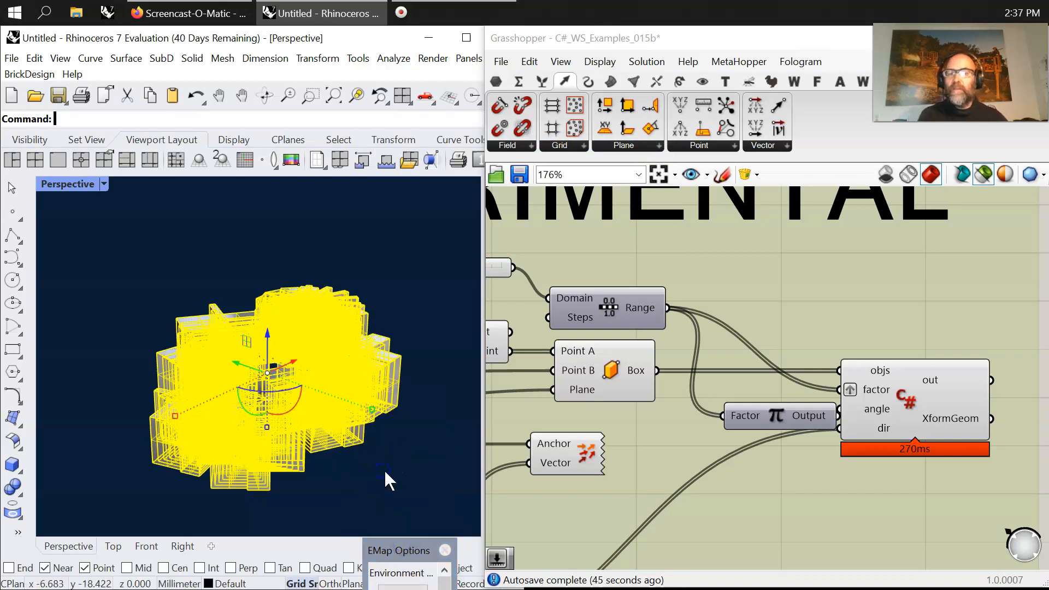
pyautogui.click(385, 470)
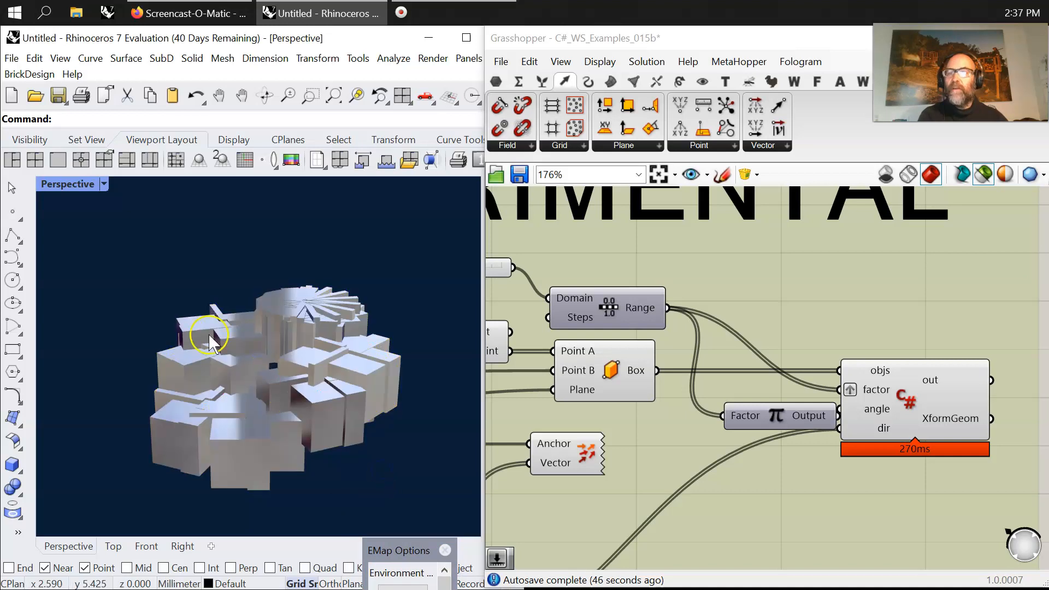
# - Switch the Perspective viewport to a display mode with a white background and view the baked boxes up close
pyautogui.rightClick(72, 185)
pyautogui.click(153, 113)
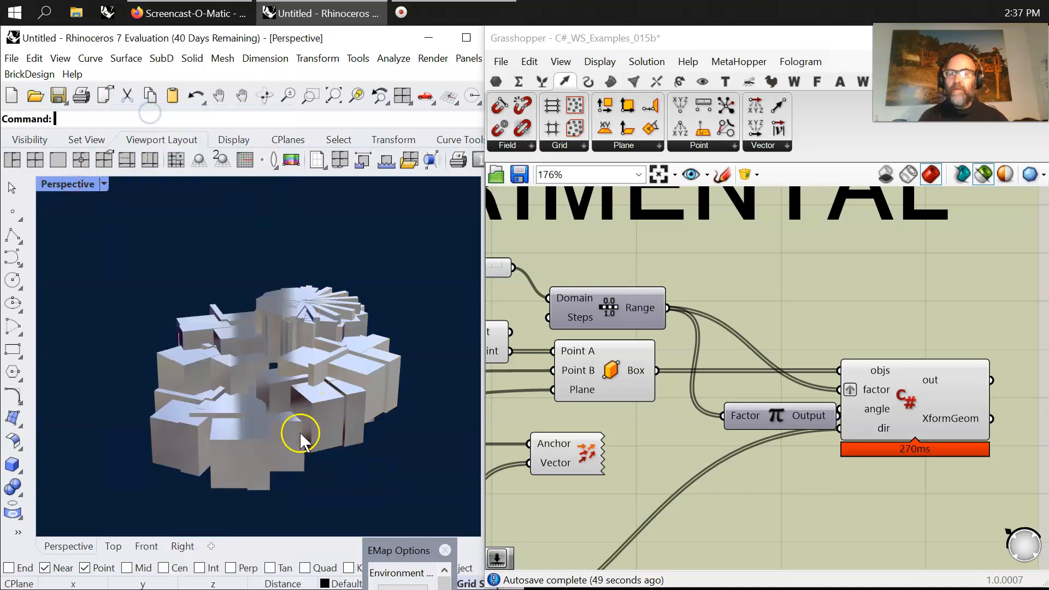
pyautogui.moveTo(310, 365); pyautogui.dragTo(314, 352, button='right')
pyautogui.moveTo(292, 281); pyautogui.dragTo(260, 433, button='right')
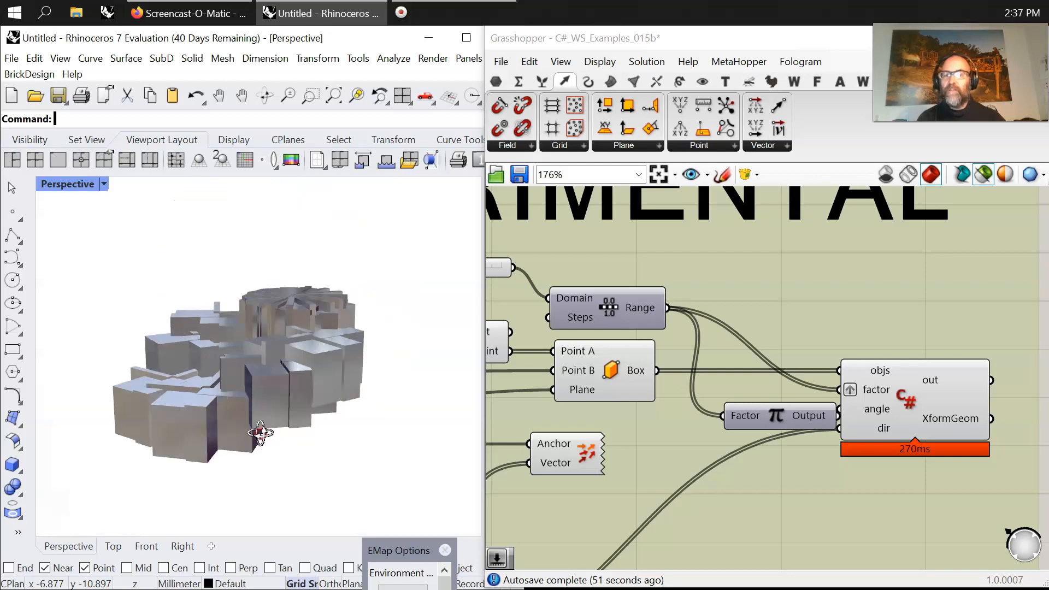
pyautogui.scroll(3, 224, 418)
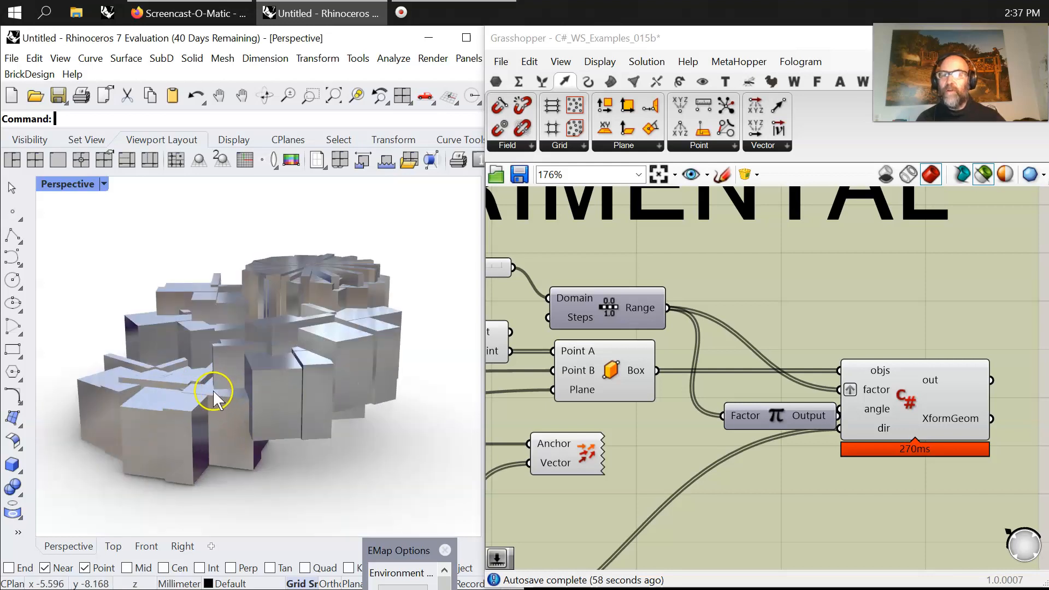
# - Deselect the baked boxes and set the Perspective viewport's display mode to Artistic
pyautogui.moveTo(241, 392)
pyautogui.mouseDown(button='right')
pyautogui.moveTo(259, 391)
pyautogui.moveTo(234, 388)
pyautogui.moveTo(246, 392)
pyautogui.mouseUp(button='right')
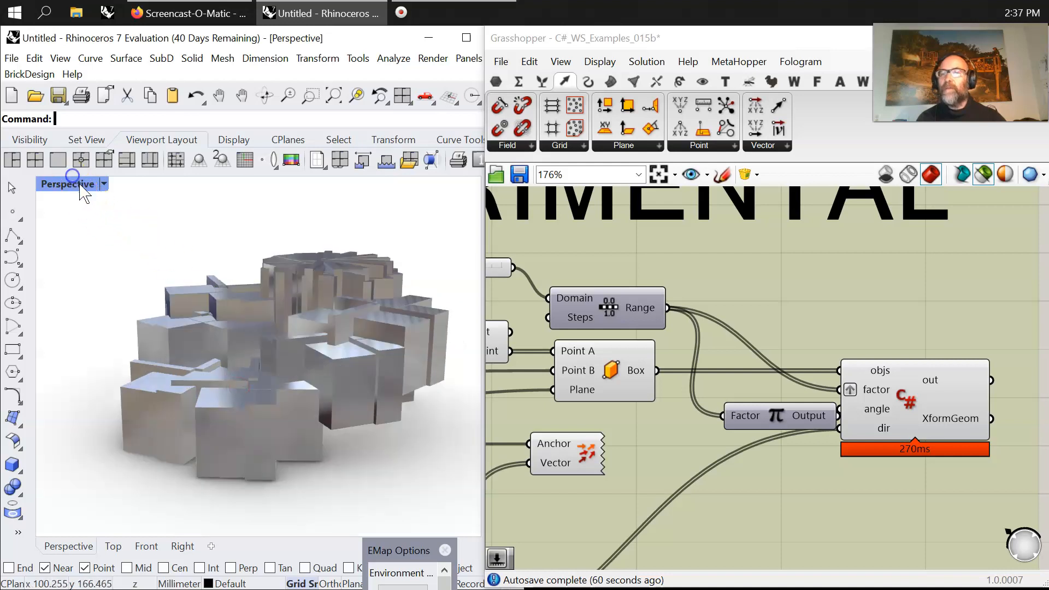
pyautogui.click(289, 349)
pyautogui.moveTo(276, 344); pyautogui.dragTo(295, 310)
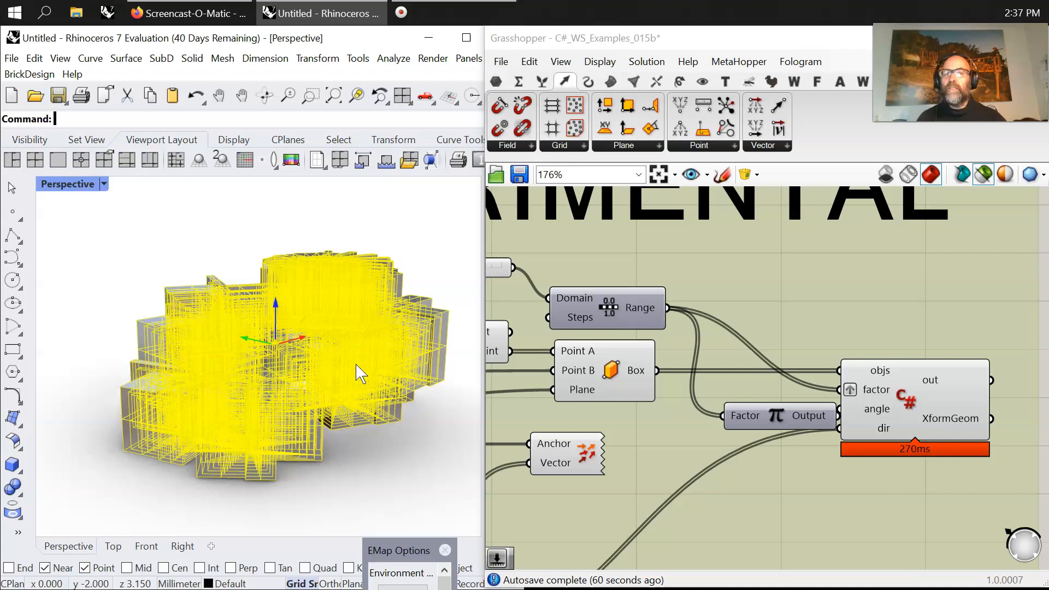
pyautogui.click(407, 470)
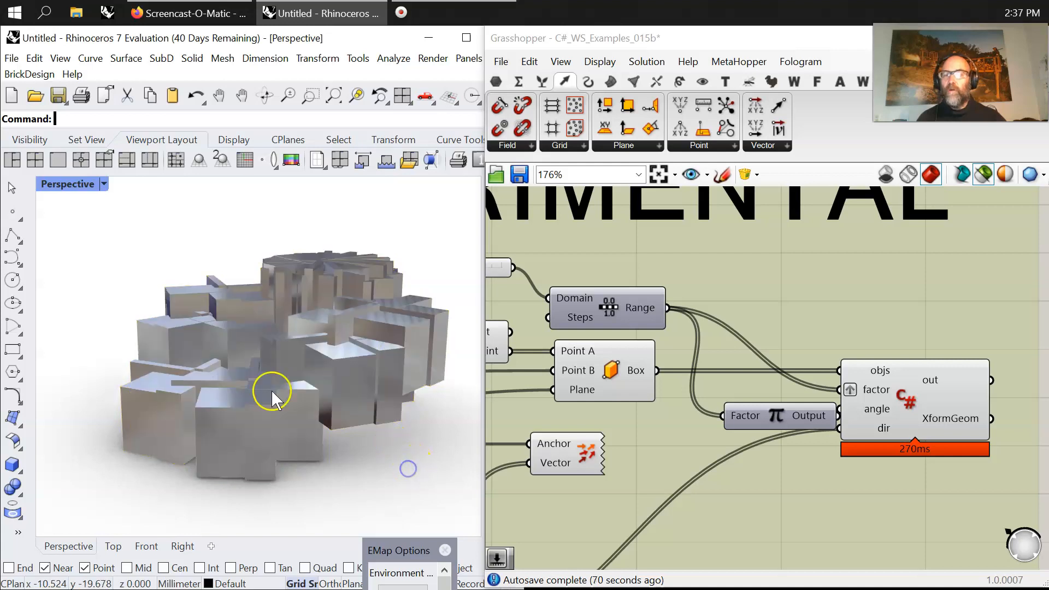
pyautogui.click(68, 184)
pyautogui.click(148, 180)
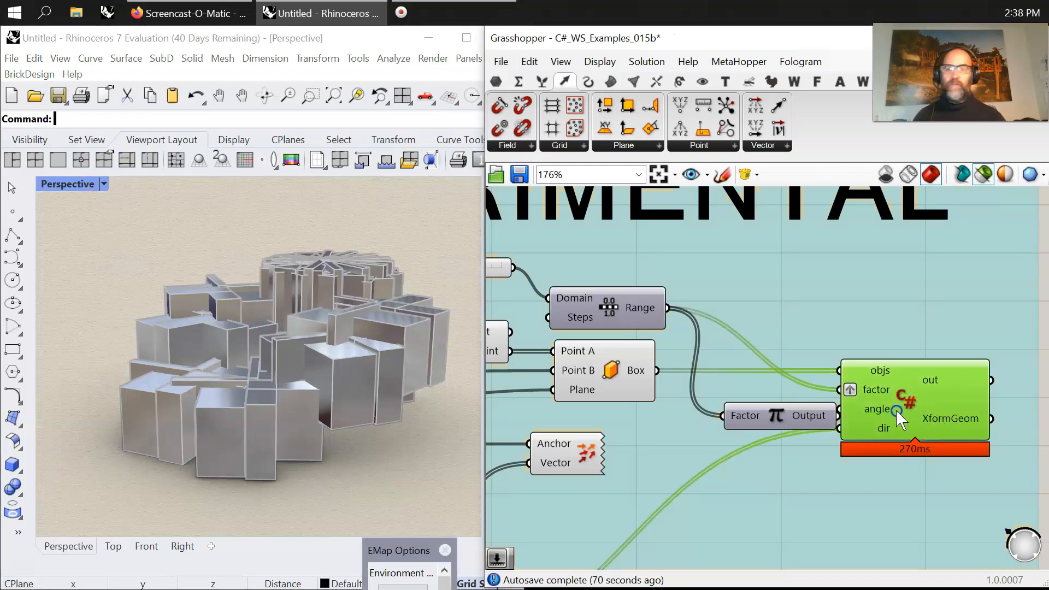
# - Shift the C# transform component slightly right on the Grasshopper canvas and deselect it to hide its preview
pyautogui.moveTo(335, 450); pyautogui.dragTo(268, 421, button='right')
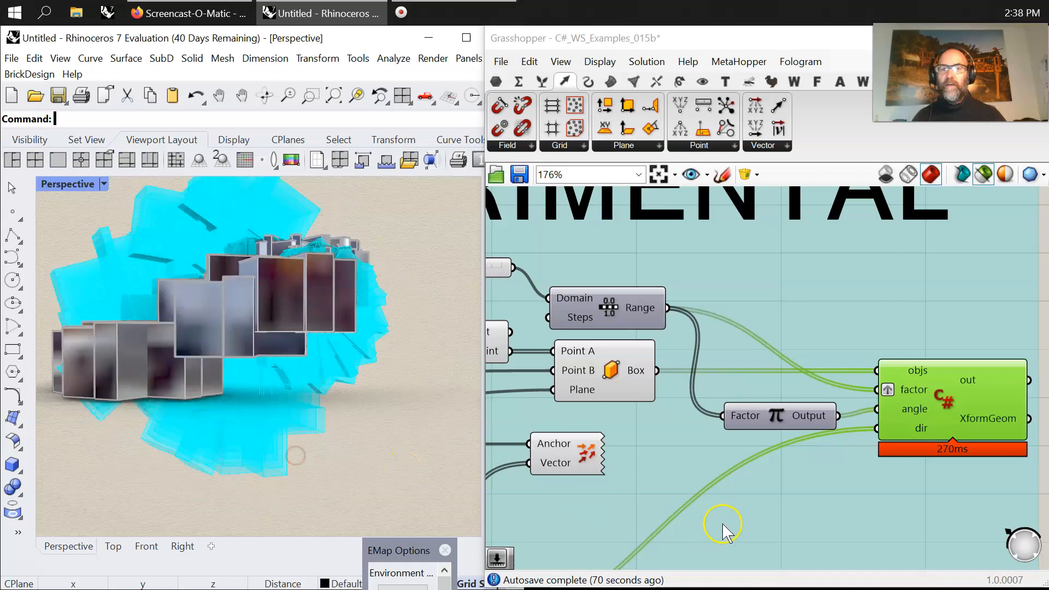
pyautogui.rightClick(847, 512)
pyautogui.click(821, 510)
# - Run the Turntable command to view the environment-mapped boxes rotating in the Perspective viewport, and stop it
pyautogui.moveTo(260, 450); pyautogui.dragTo(309, 411, button='right')
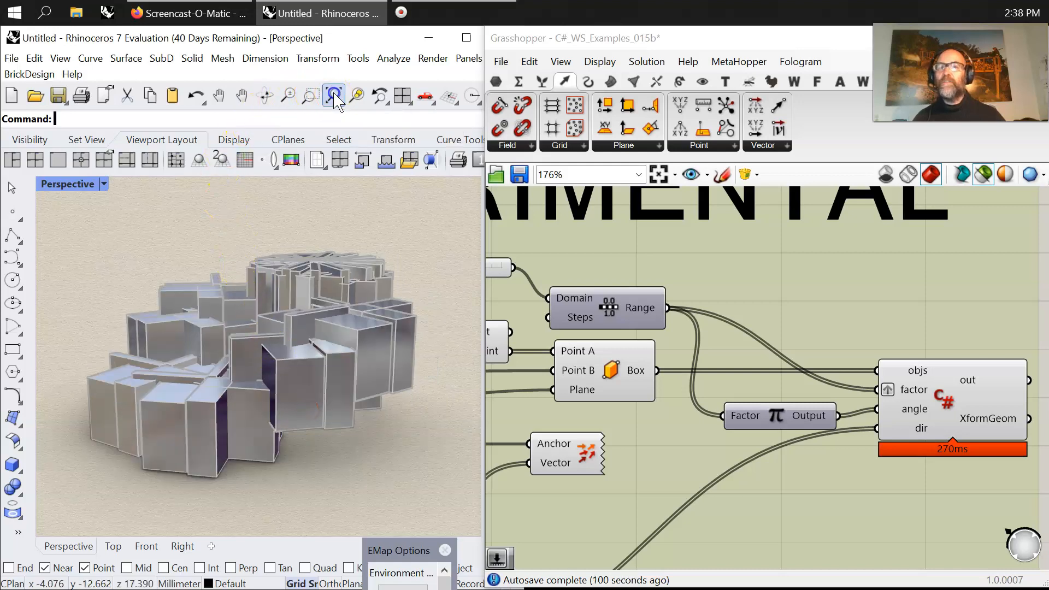
pyautogui.moveTo(485, 375); pyautogui.dragTo(487, 375)
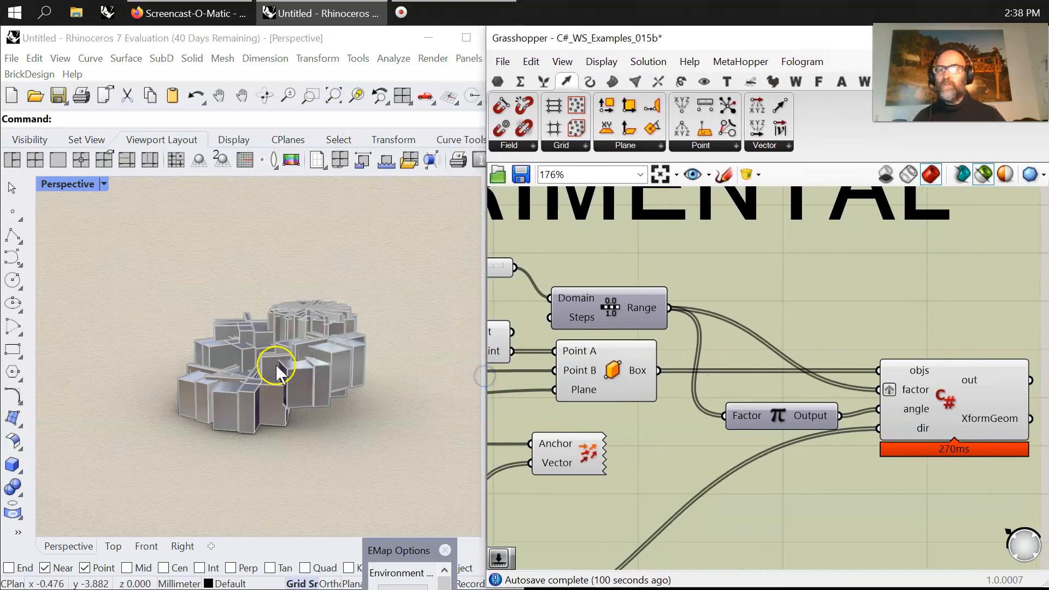
pyautogui.scroll(2, 279, 360)
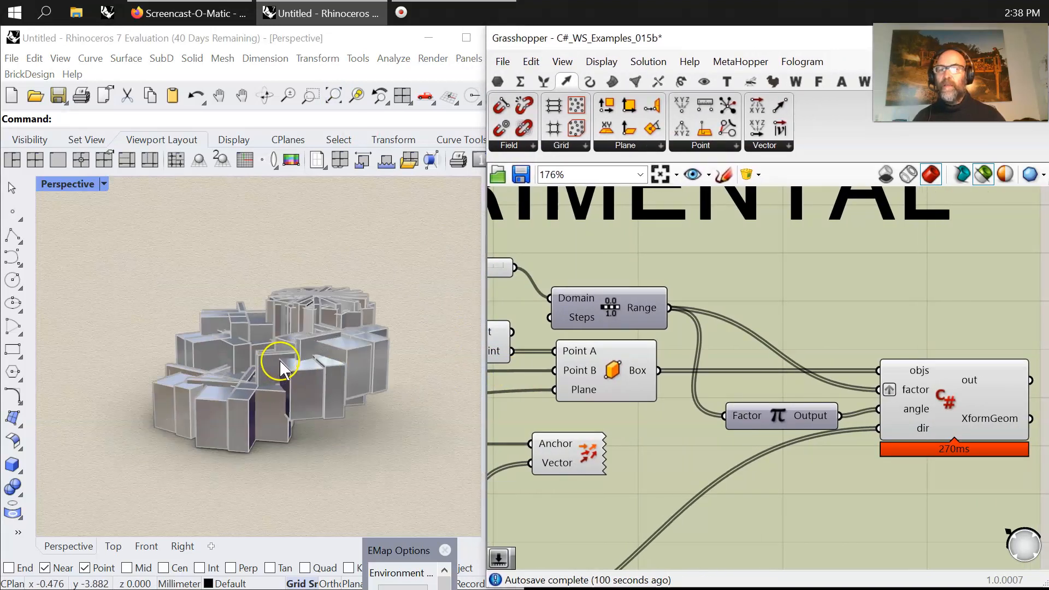
pyautogui.scroll(2, 281, 363)
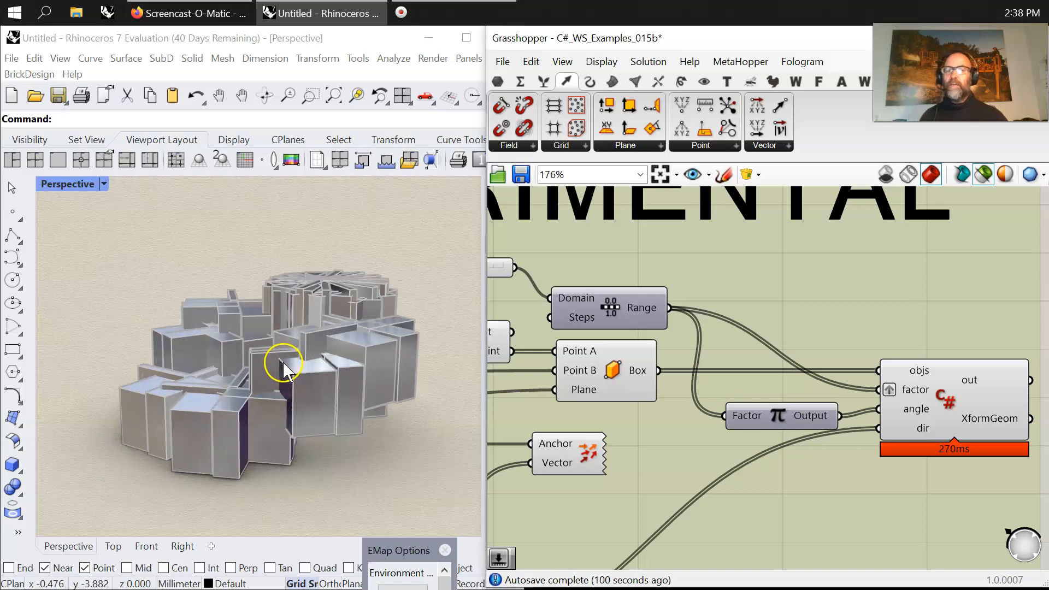
pyautogui.scroll(2, 272, 339)
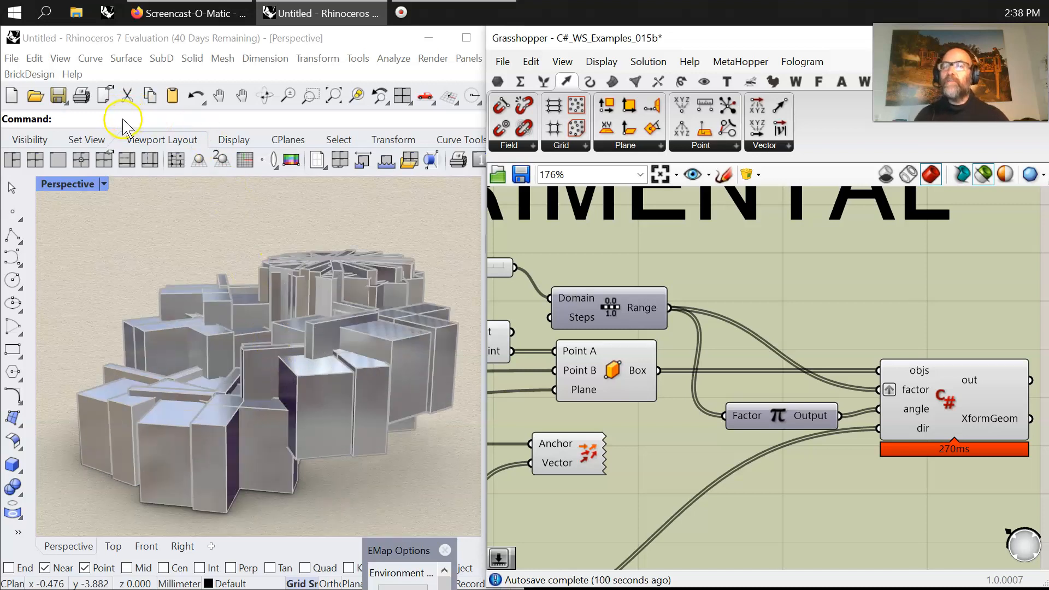
pyautogui.write('Tu')
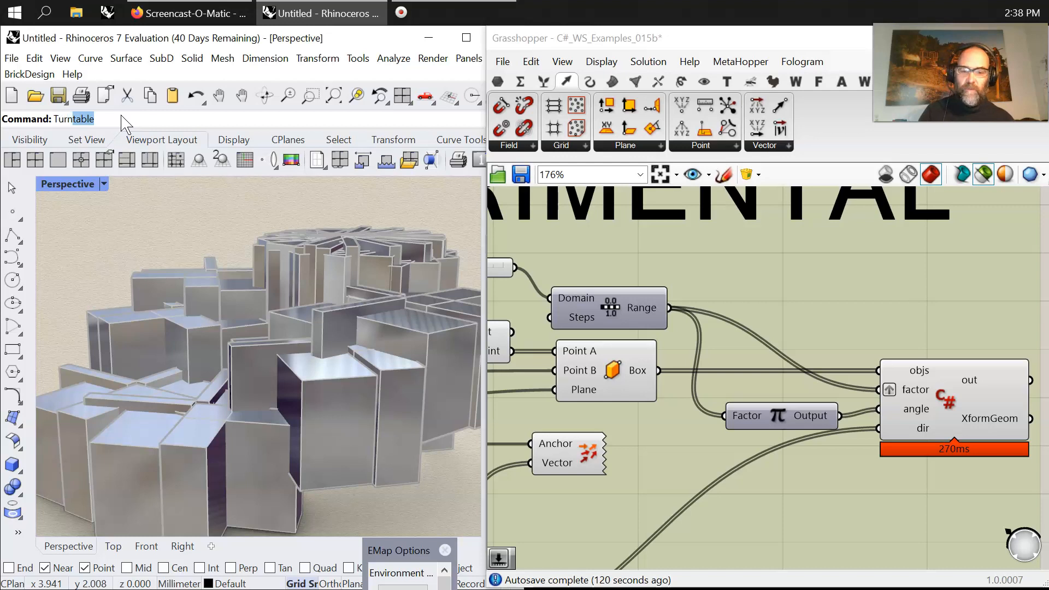
pyautogui.write('rn')
pyautogui.press('Return')
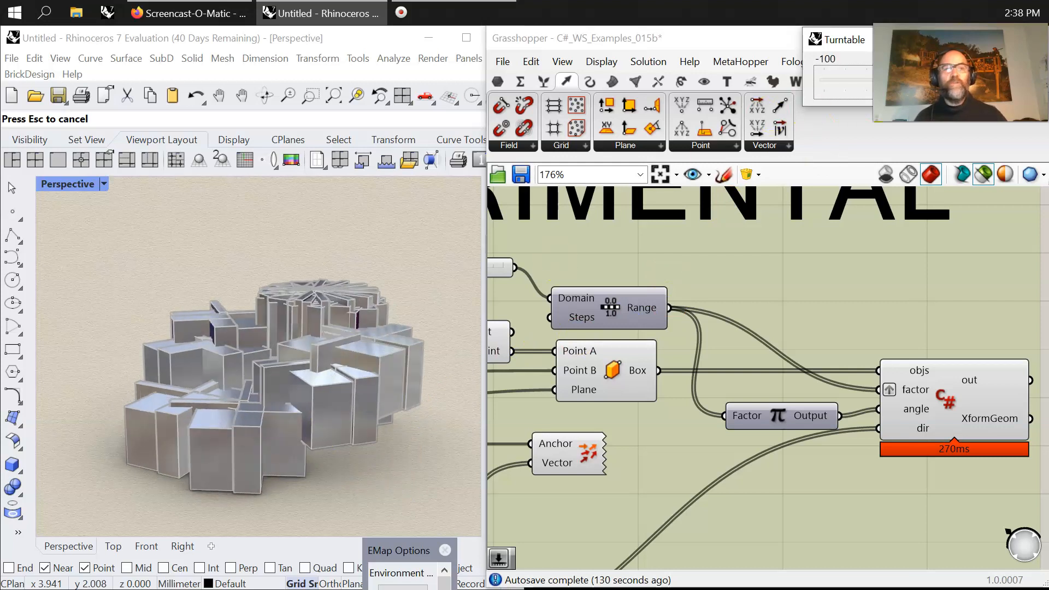
pyautogui.press('Escape')
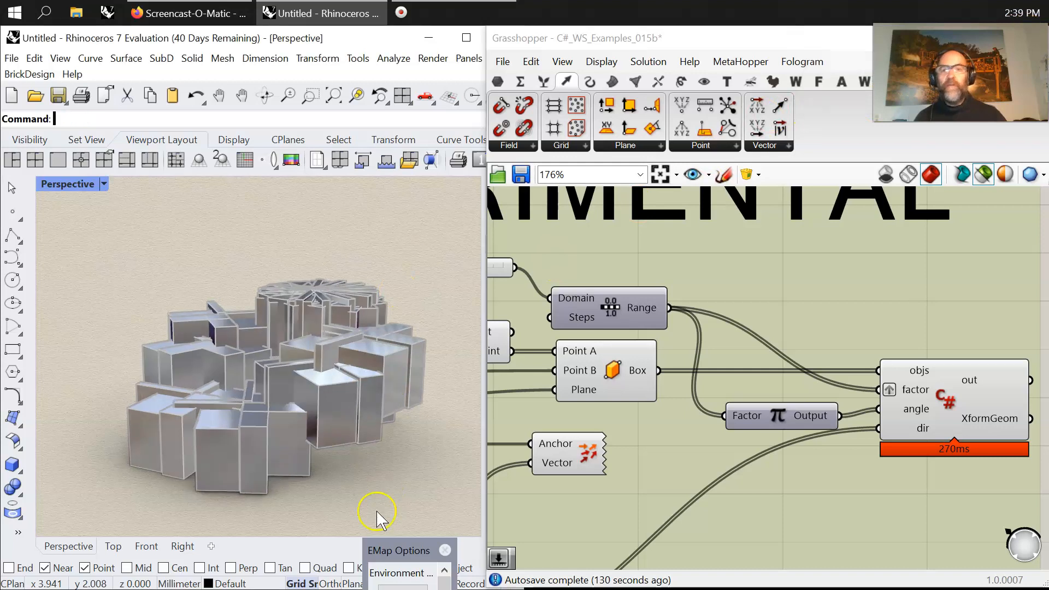
# - Turn off the Environment Map analysis and run Turntable on the plain boxes in the Perspective viewport
pyautogui.click(446, 551)
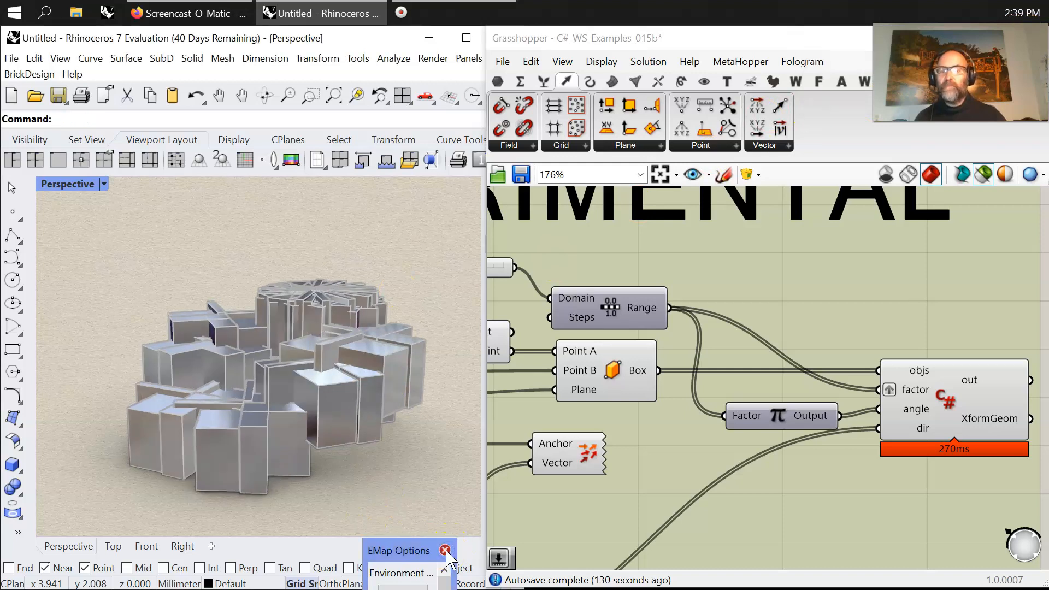
pyautogui.click(445, 551)
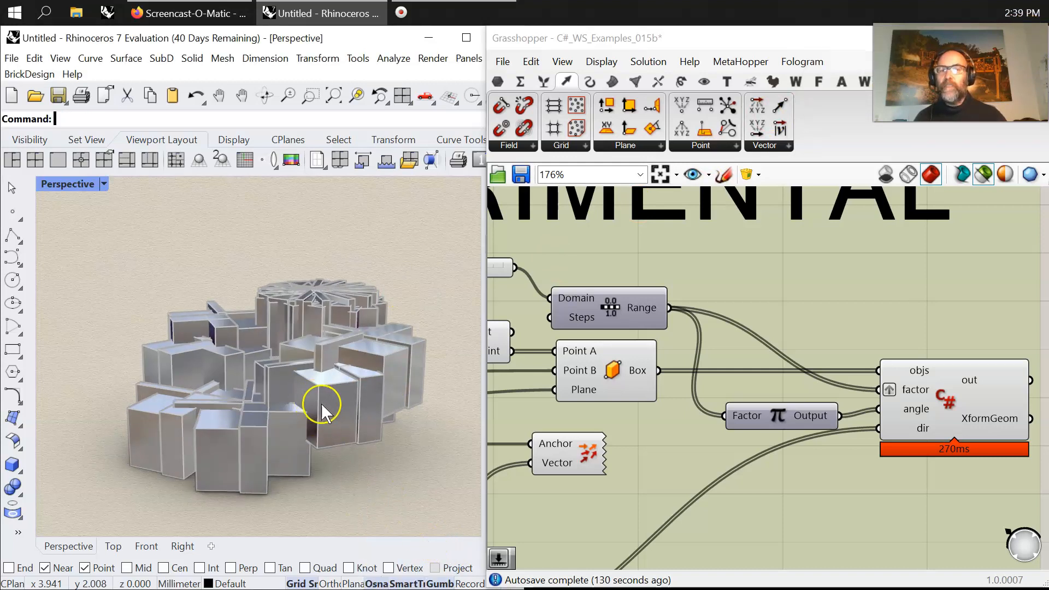
pyautogui.click(75, 119)
pyautogui.write('Turn')
pyautogui.press('Return')
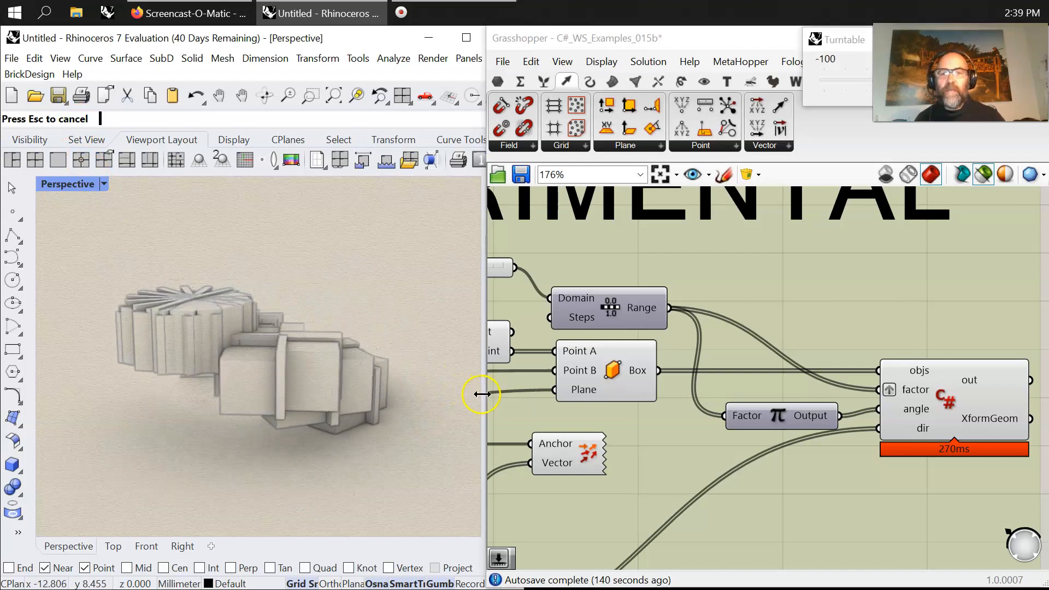
pyautogui.moveTo(856, 40); pyautogui.dragTo(792, 106)
pyautogui.press('Escape')
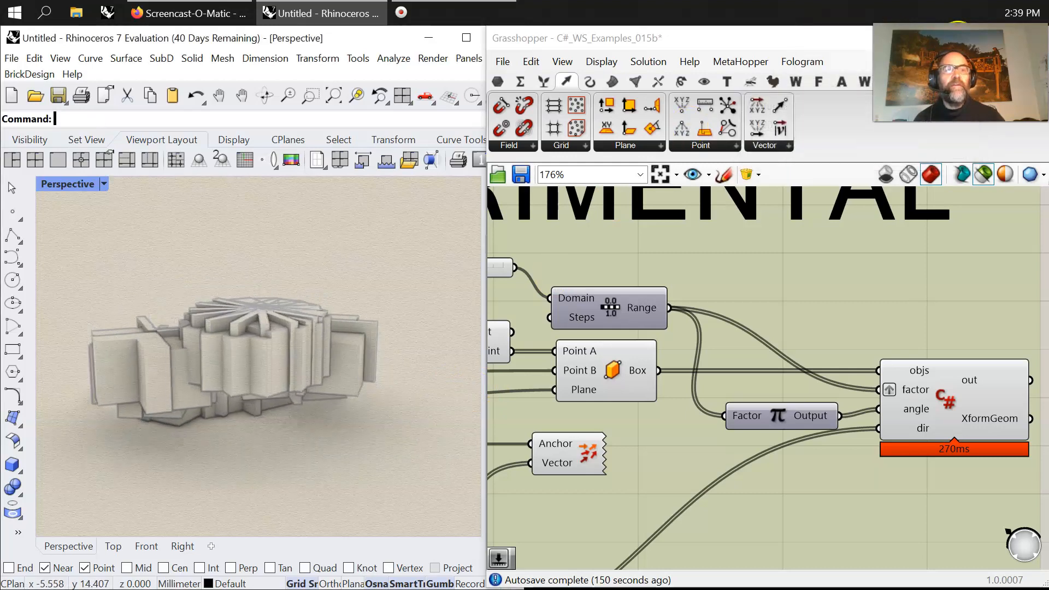
# - Restore the four-viewport layout in a Rhino window widened across the screen and frame the boxes in Perspective and Top
pyautogui.click(257, 337)
pyautogui.doubleClick(63, 186)
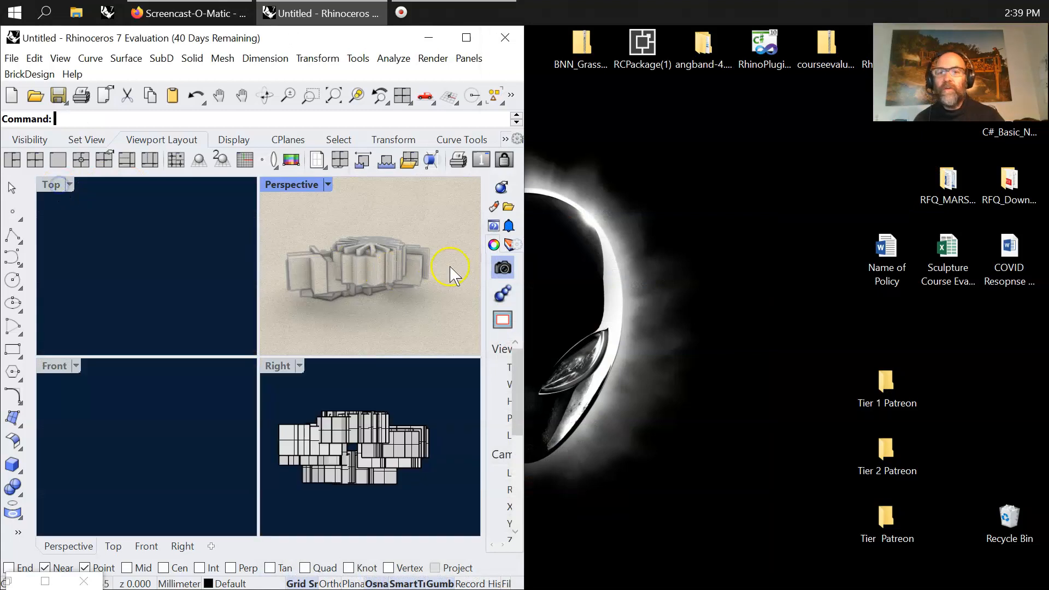
pyautogui.moveTo(525, 313); pyautogui.dragTo(1033, 336)
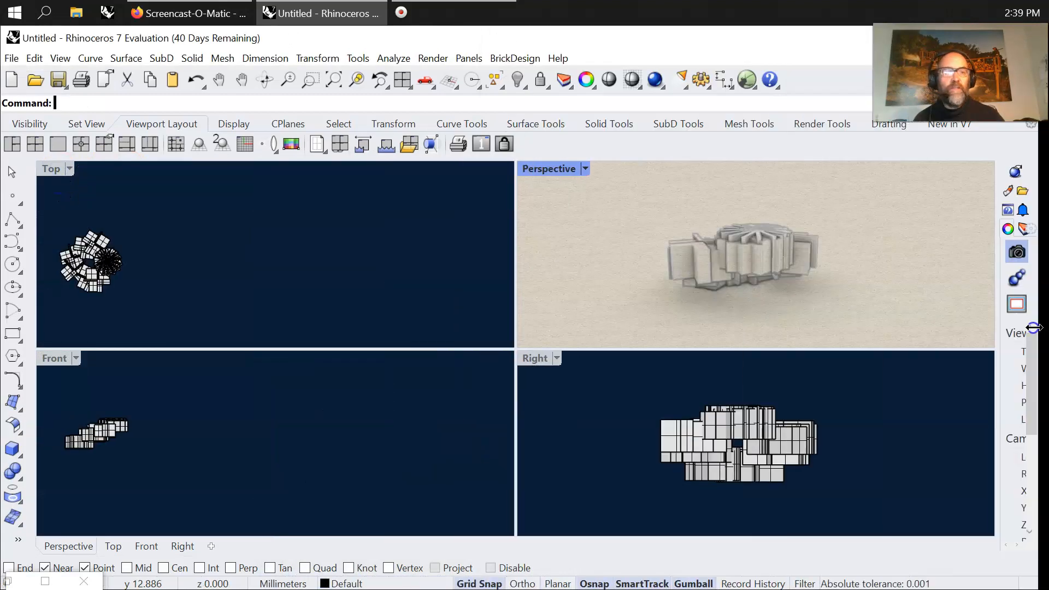
pyautogui.moveTo(651, 269); pyautogui.dragTo(853, 259, button='right')
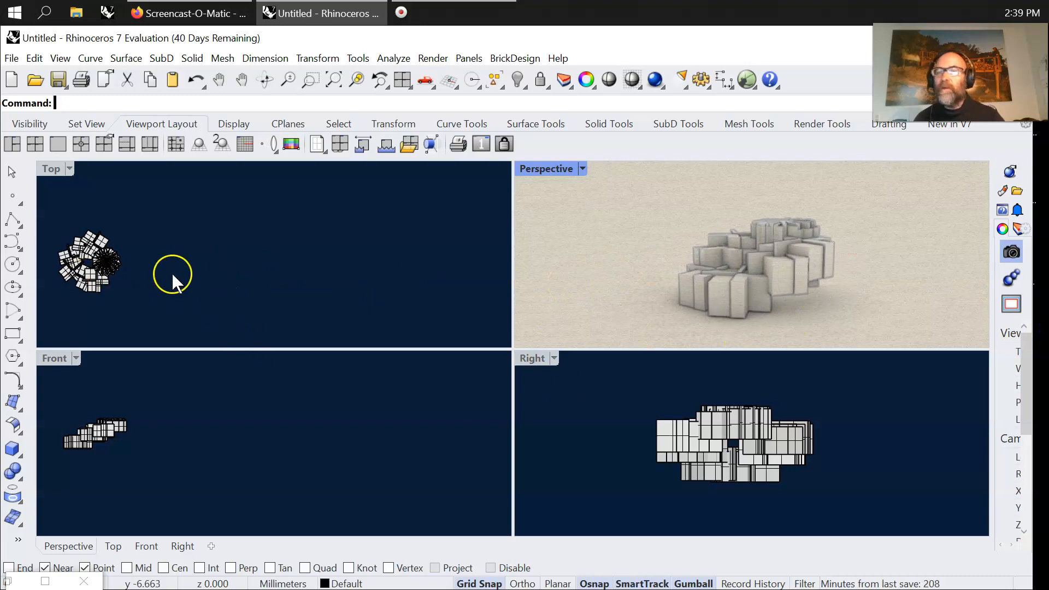
pyautogui.moveTo(173, 277); pyautogui.dragTo(337, 286, button='right')
pyautogui.scroll(3, 271, 279)
pyautogui.scroll(4, 256, 271)
pyautogui.moveTo(258, 273); pyautogui.dragTo(275, 272, button='right')
pyautogui.scroll(-2, 274, 272)
# - Try the Technical and Pen display modes in the Top viewport
pyautogui.click(50, 168)
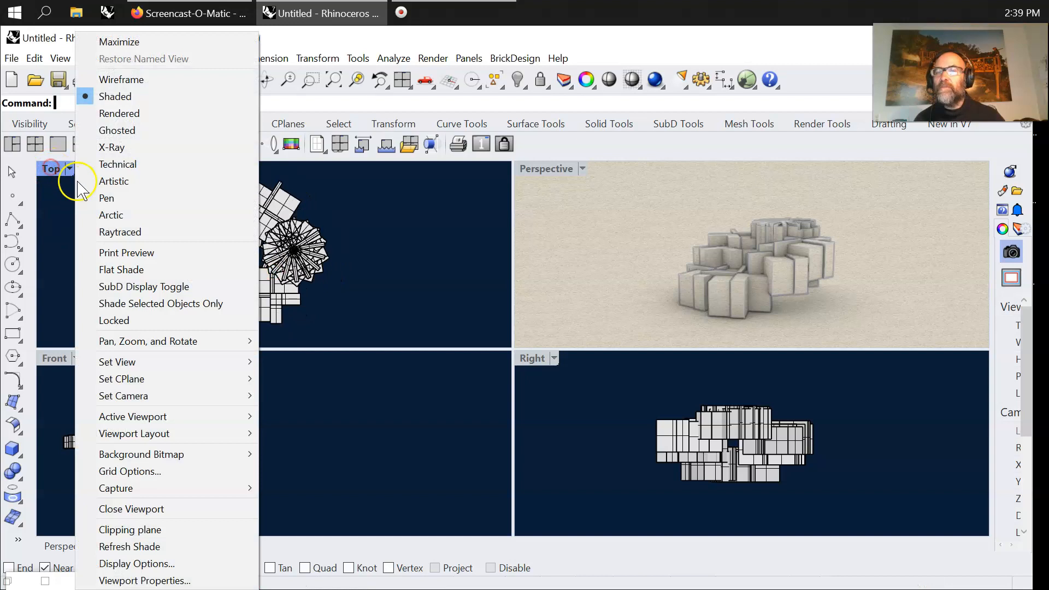
pyautogui.click(112, 162)
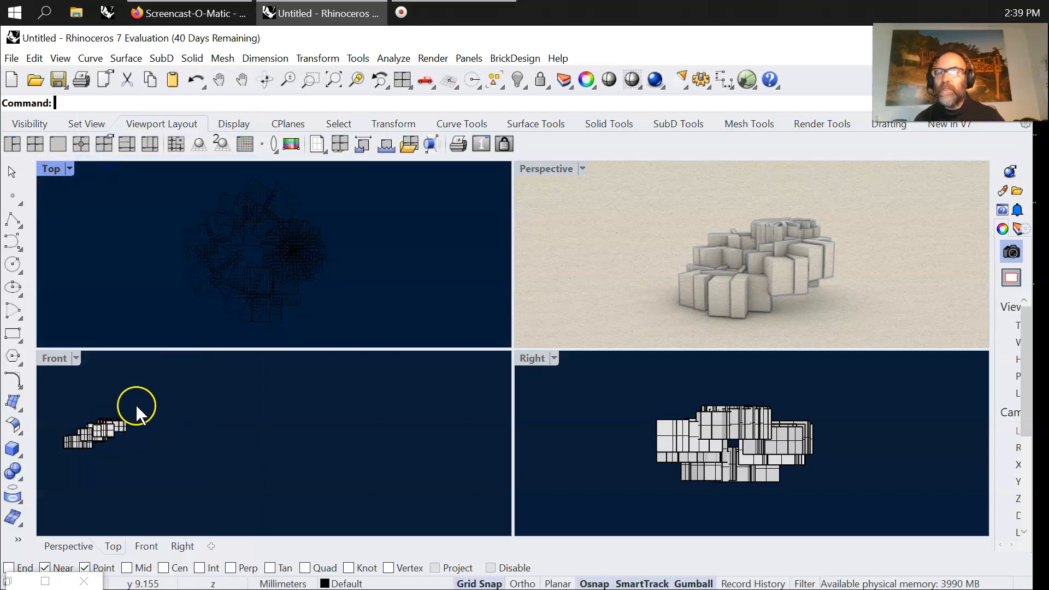
pyautogui.click(51, 167)
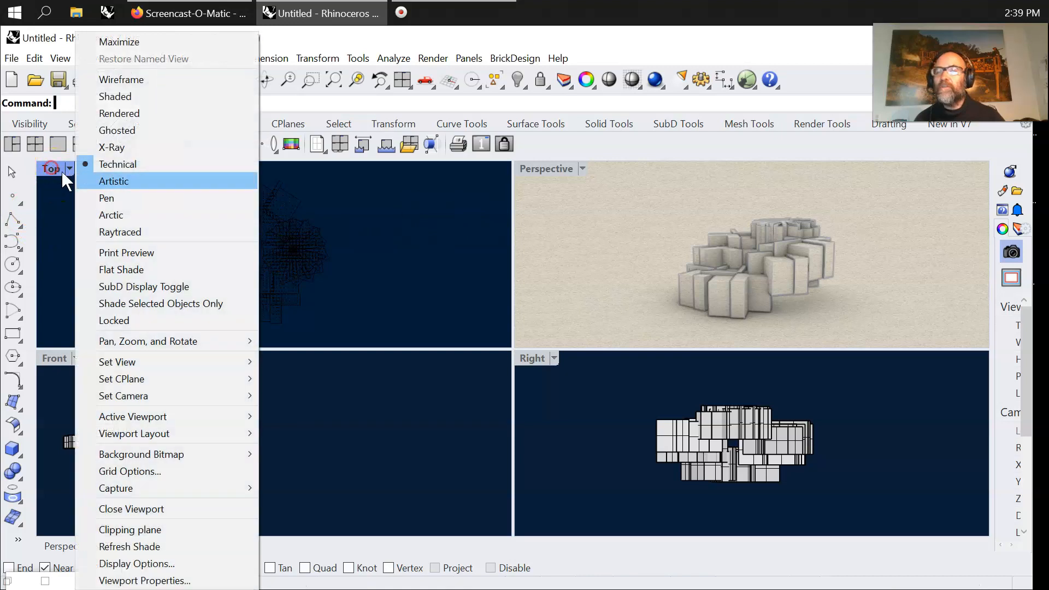
pyautogui.click(108, 198)
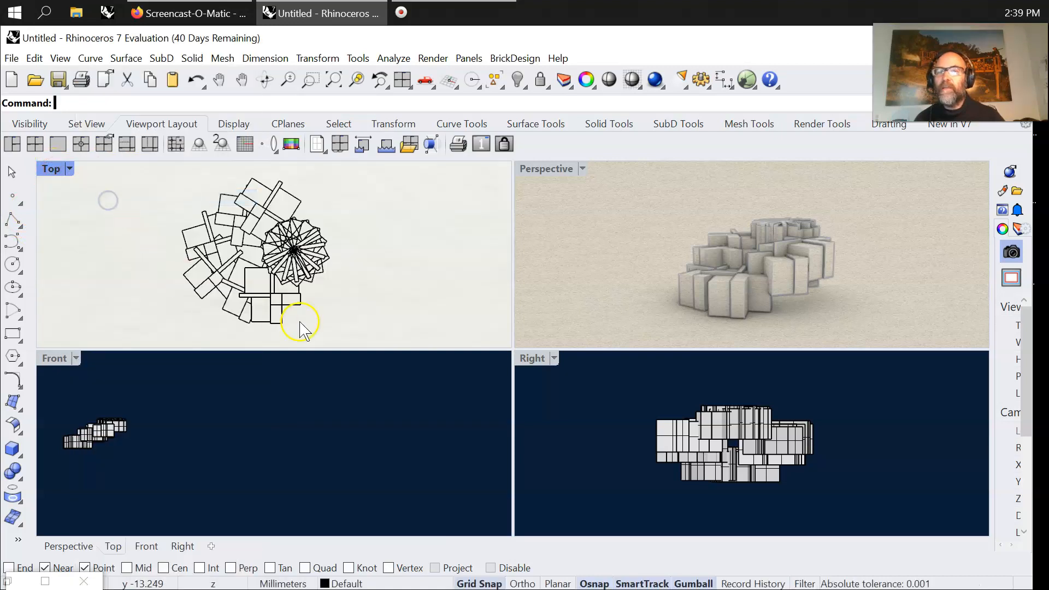
# - Set the Right viewport's display mode to Arctic and show the boxes larger there
pyautogui.click(534, 358)
pyautogui.click(602, 233)
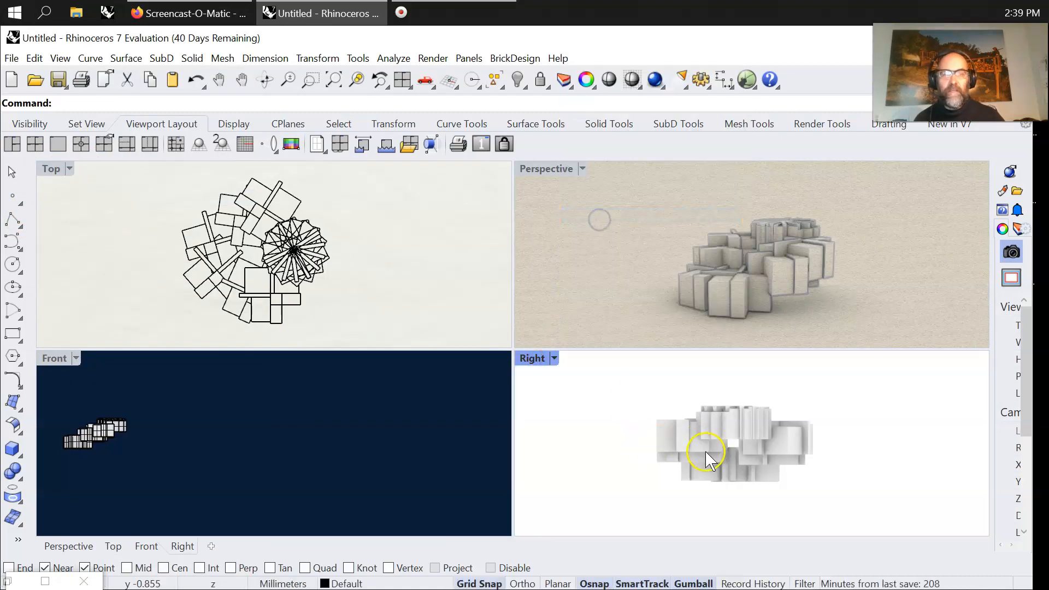
pyautogui.scroll(4, 718, 459)
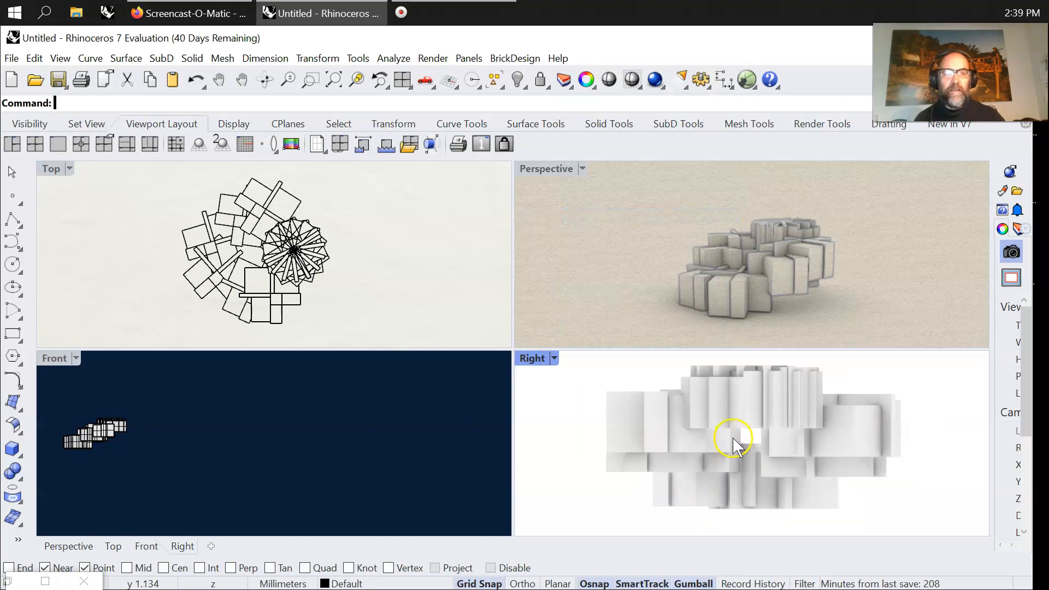
# - Set the Front viewport's display mode to Wireframe and frame the boxes in it
pyautogui.click(51, 359)
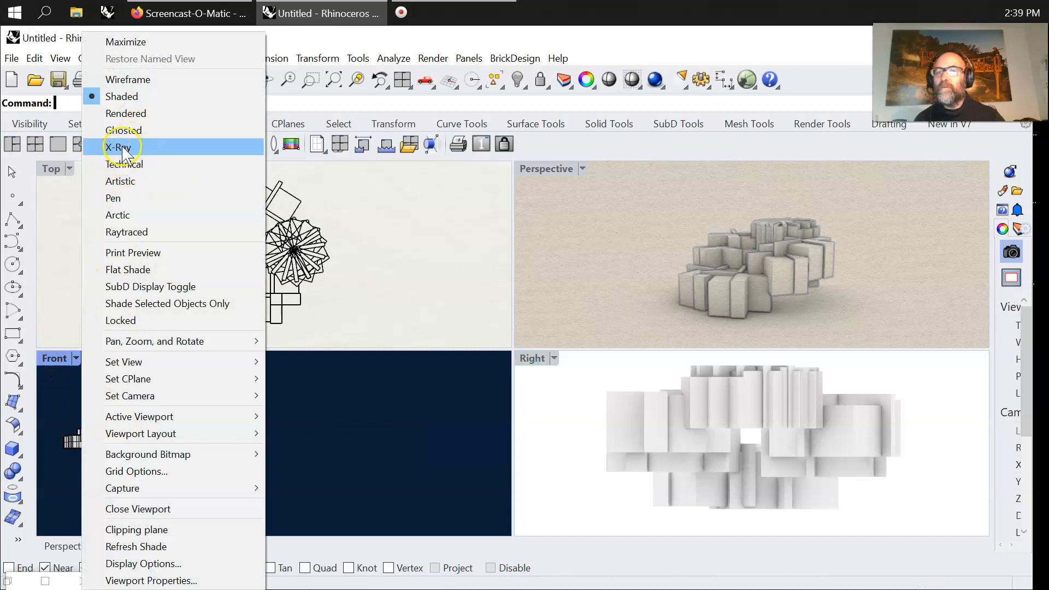
pyautogui.click(126, 79)
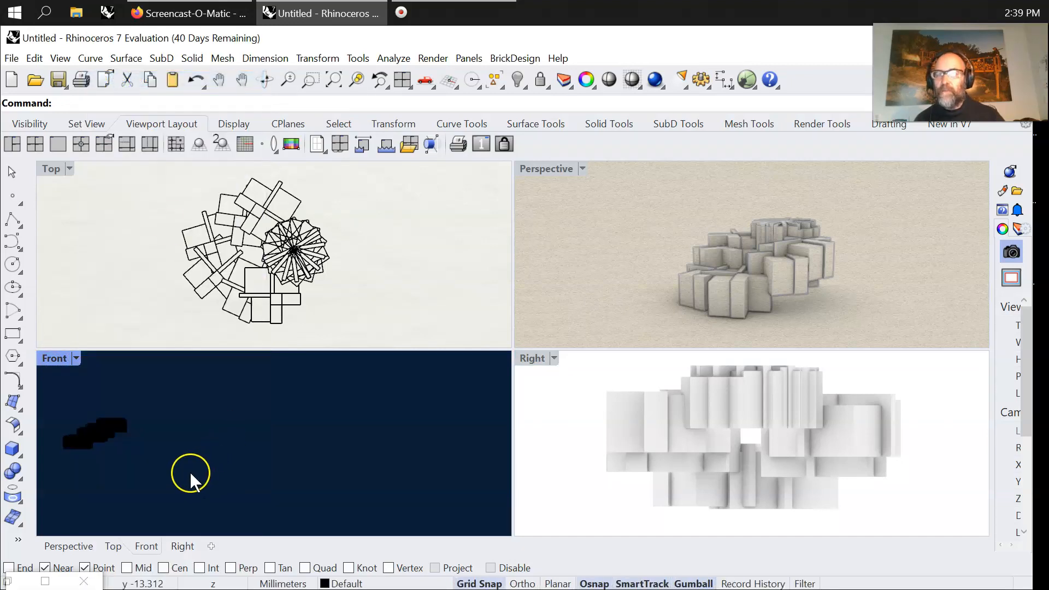
pyautogui.moveTo(135, 421); pyautogui.dragTo(274, 449, button='right')
# - Set the Top viewport's display mode to Arctic
pyautogui.click(52, 171)
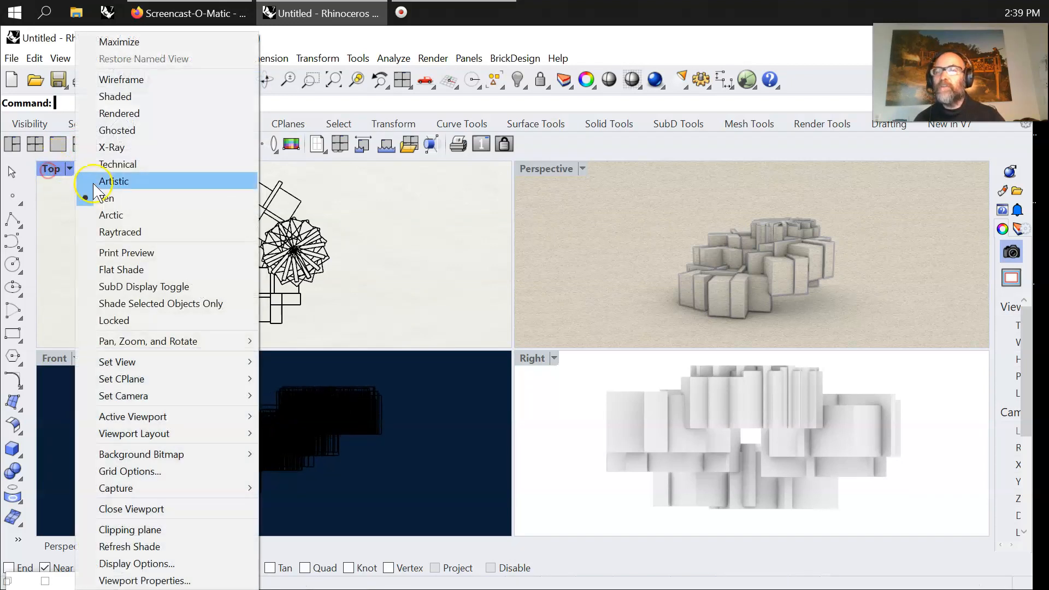
pyautogui.click(118, 113)
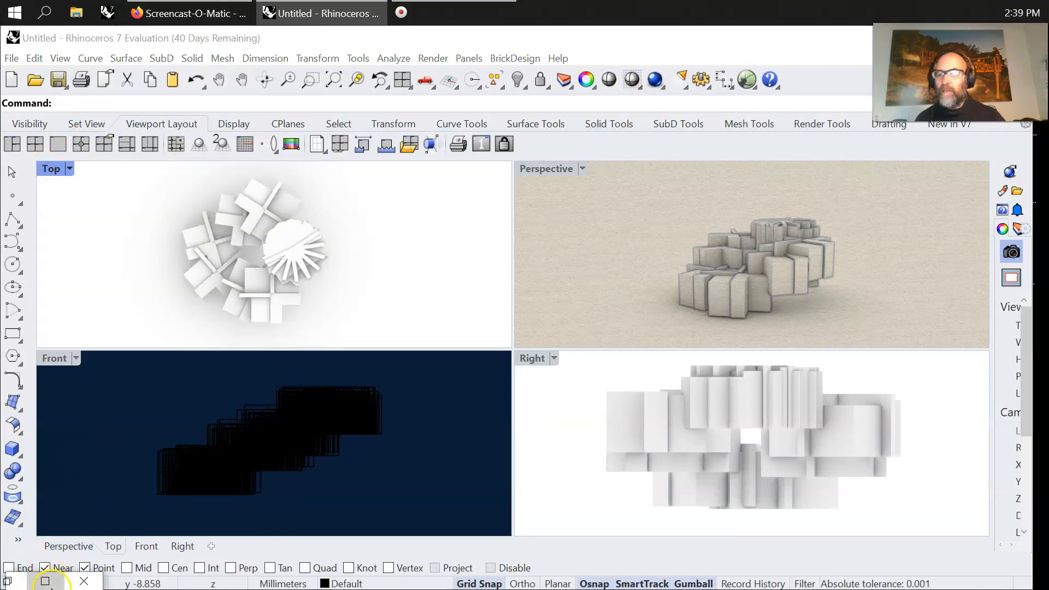
# - Select the C# transform component in Grasshopper and view its preview against the baked boxes in the Rhino viewports
pyautogui.click(46, 581)
pyautogui.moveTo(476, 389); pyautogui.dragTo(471, 390)
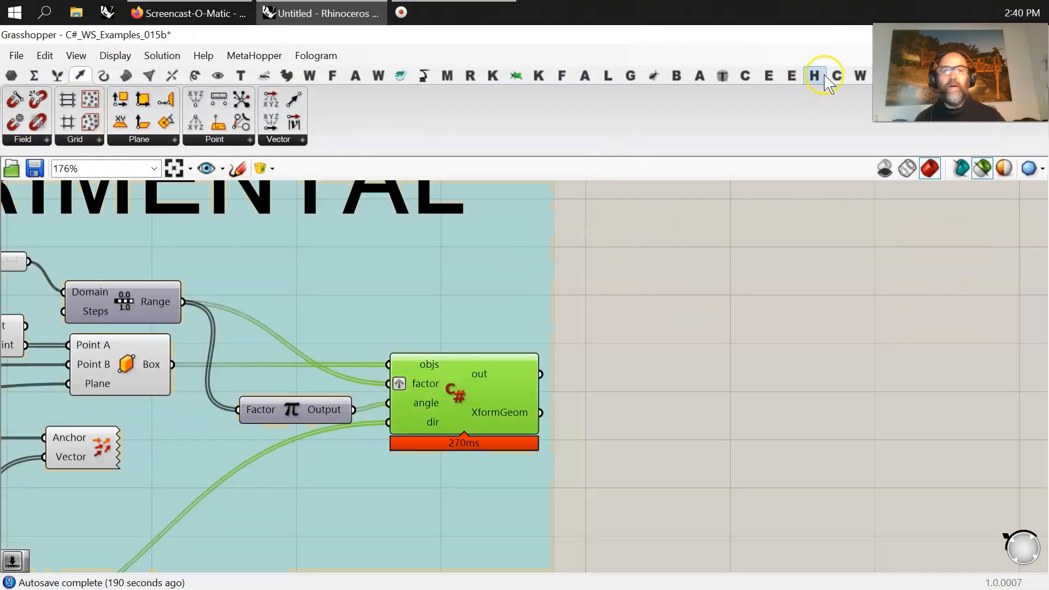
pyautogui.click(954, 34)
pyautogui.scroll(-5, 312, 476)
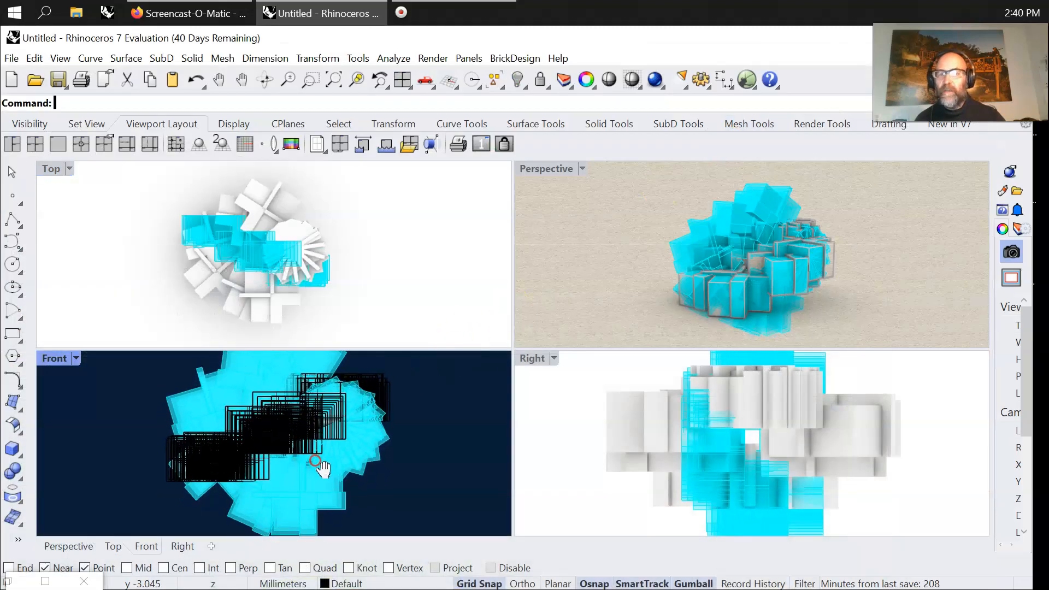
pyautogui.moveTo(733, 276); pyautogui.dragTo(690, 350, button='right')
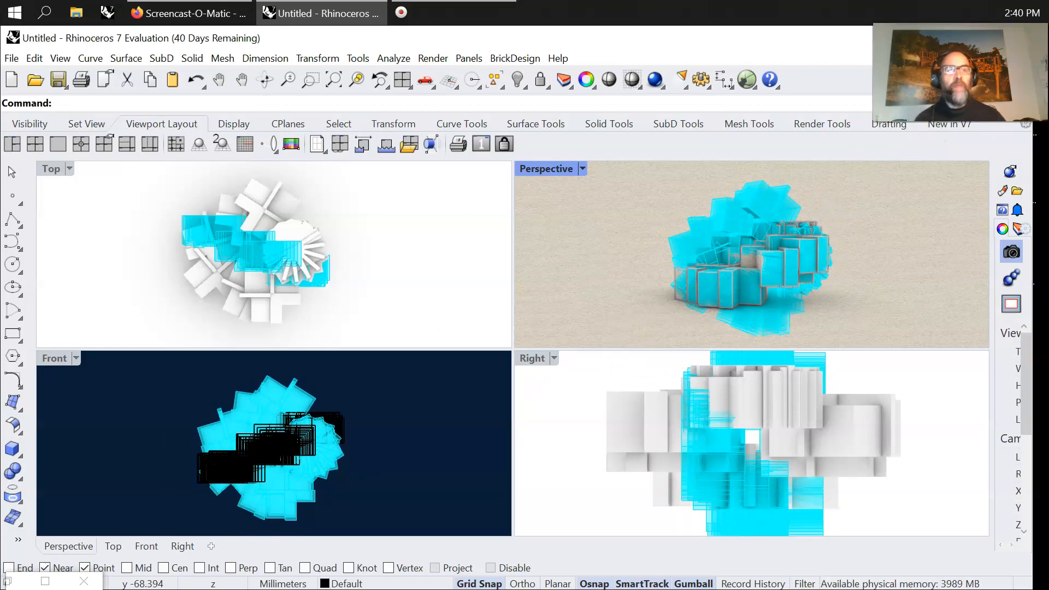
# - Restore the Grasshopper window and arrange it side by side with the Rhino window
pyautogui.moveTo(856, 49); pyautogui.dragTo(3, 19)
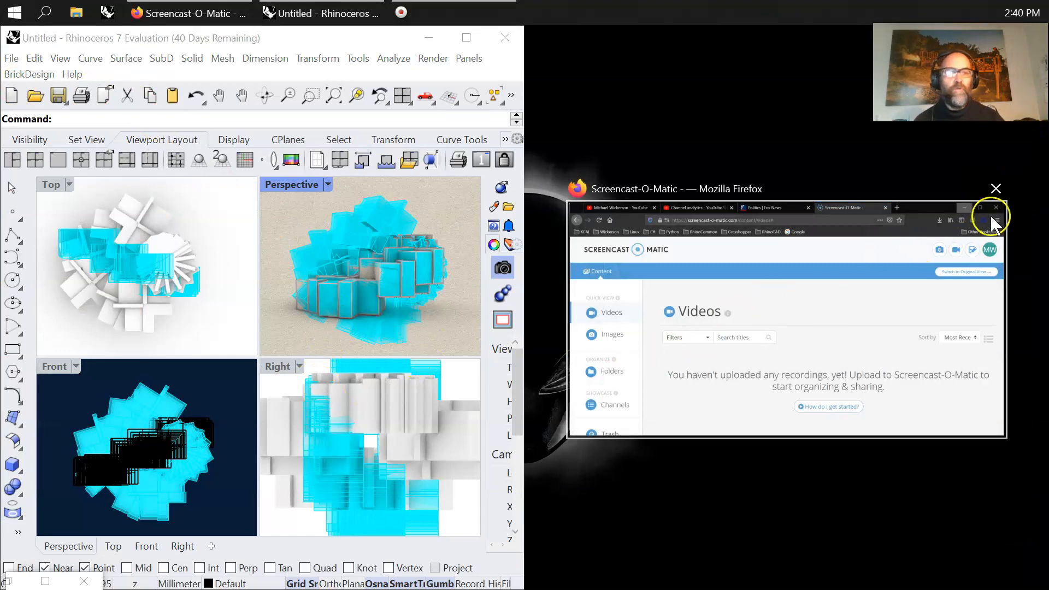
pyautogui.click(55, 579)
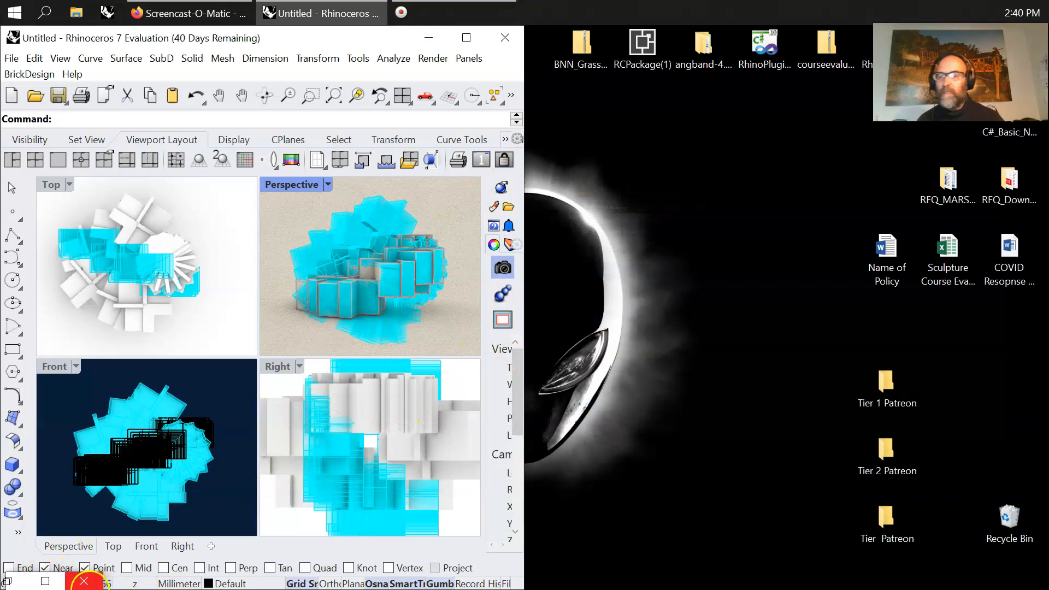
pyautogui.click(46, 581)
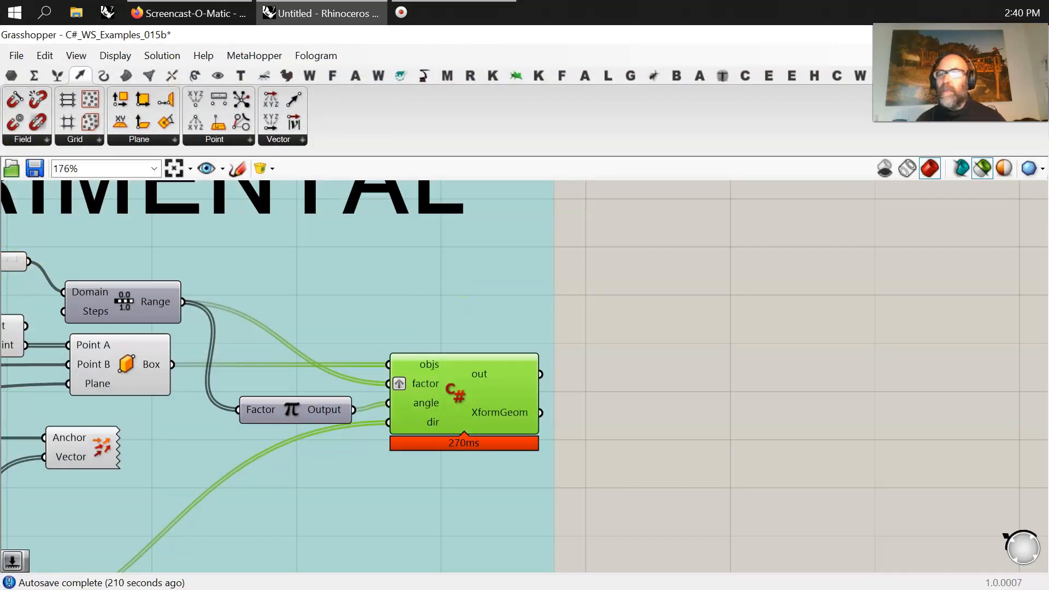
pyautogui.moveTo(315, 34); pyautogui.dragTo(764, 41)
# - Turn off the preview of the components feeding the C# transform in the 015 First Generation Template group
pyautogui.scroll(-2, 623, 361)
pyautogui.moveTo(663, 402); pyautogui.dragTo(800, 423, button='right')
pyautogui.scroll(-5, 800, 424)
pyautogui.moveTo(650, 456); pyautogui.dragTo(718, 432, button='right')
pyautogui.scroll(-1, 702, 457)
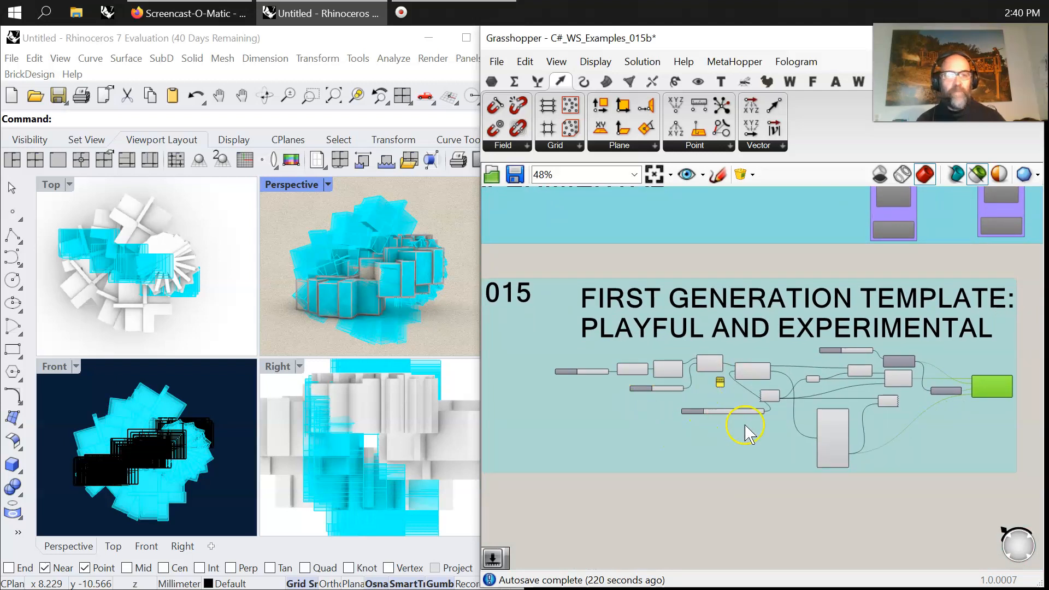
pyautogui.scroll(1, 746, 403)
pyautogui.moveTo(962, 522); pyautogui.dragTo(514, 302)
pyautogui.rightClick(633, 550)
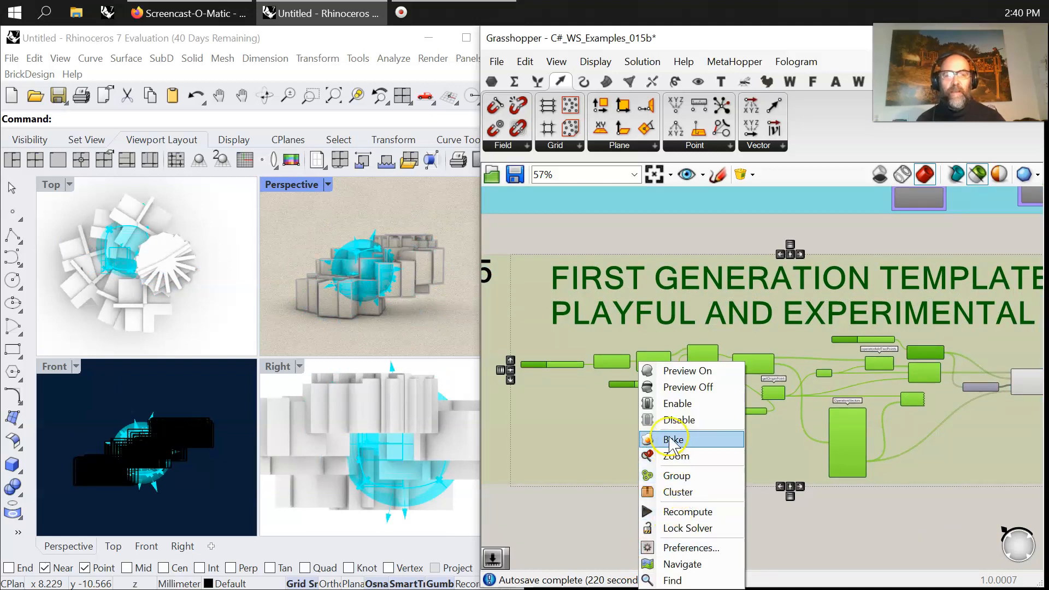
pyautogui.click(683, 387)
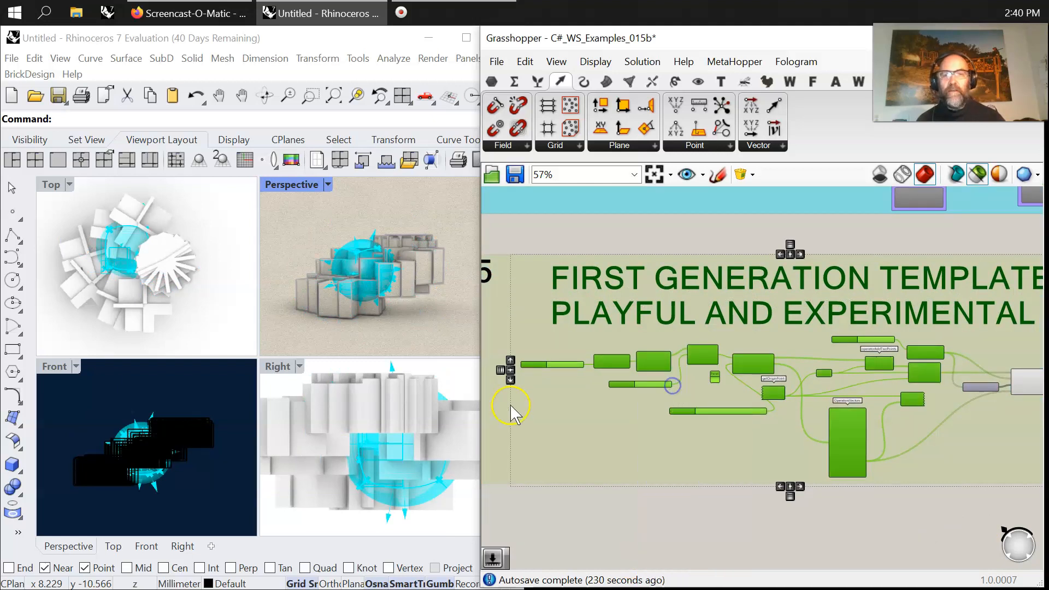
pyautogui.click(687, 500)
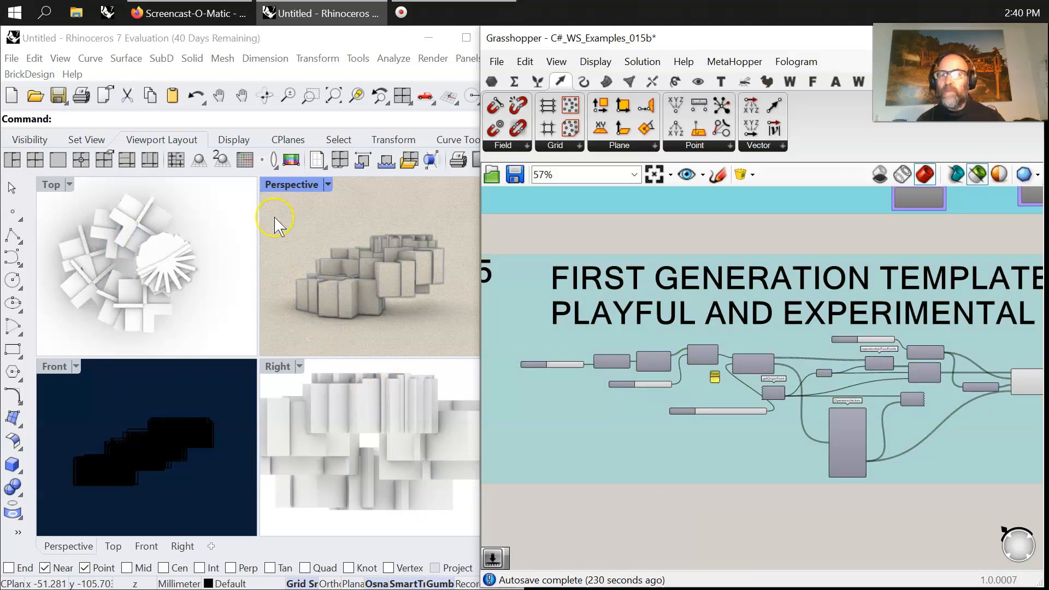
# - Maximize the Perspective viewport and set its display mode to Wireframe
pyautogui.doubleClick(291, 185)
pyautogui.moveTo(227, 405); pyautogui.dragTo(317, 471, button='right')
pyautogui.moveTo(303, 326); pyautogui.dragTo(331, 405, button='right')
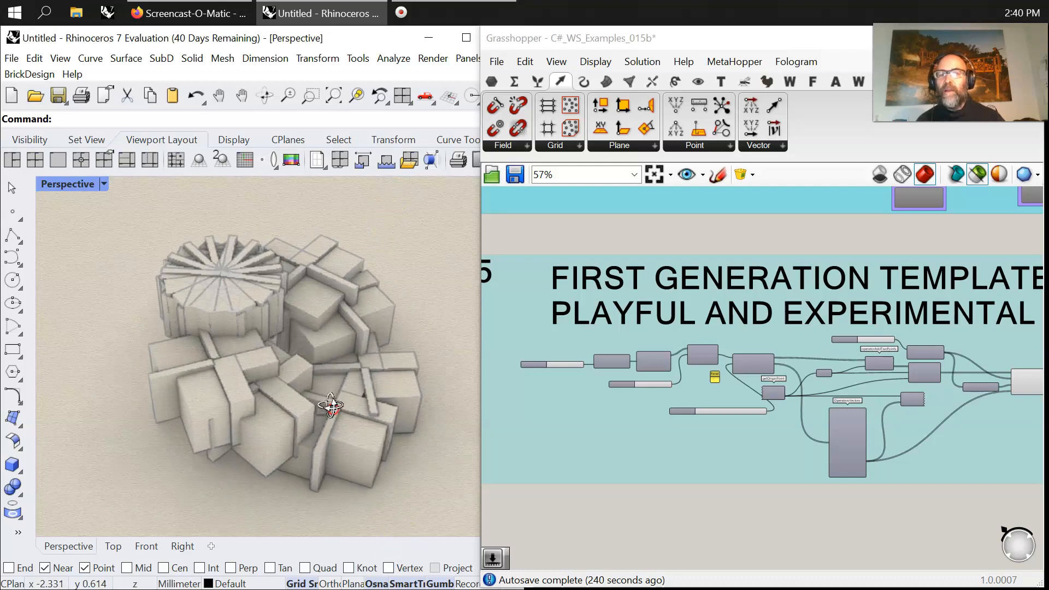
pyautogui.click(77, 189)
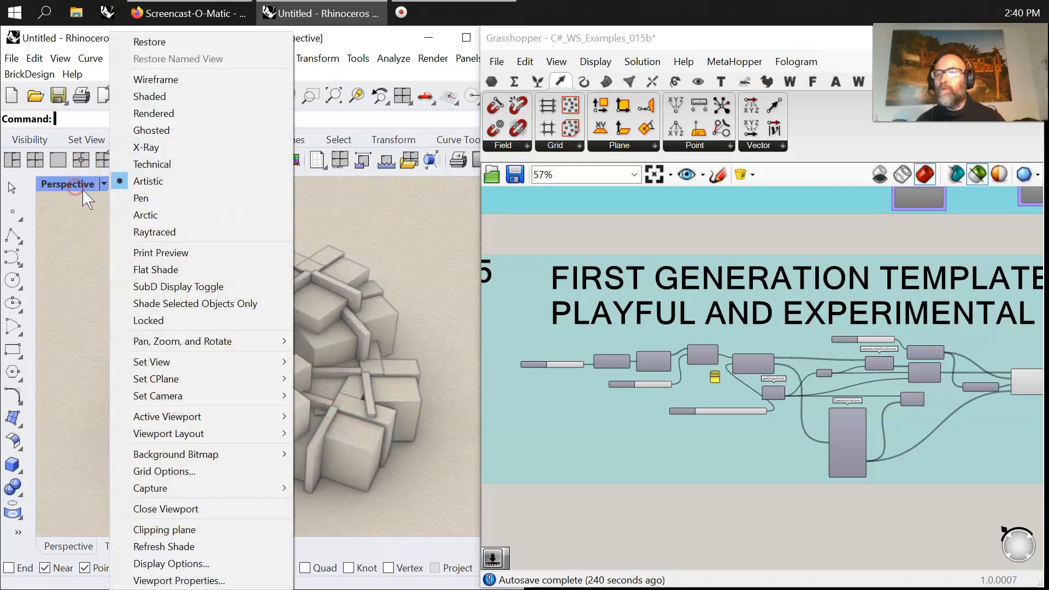
pyautogui.click(137, 112)
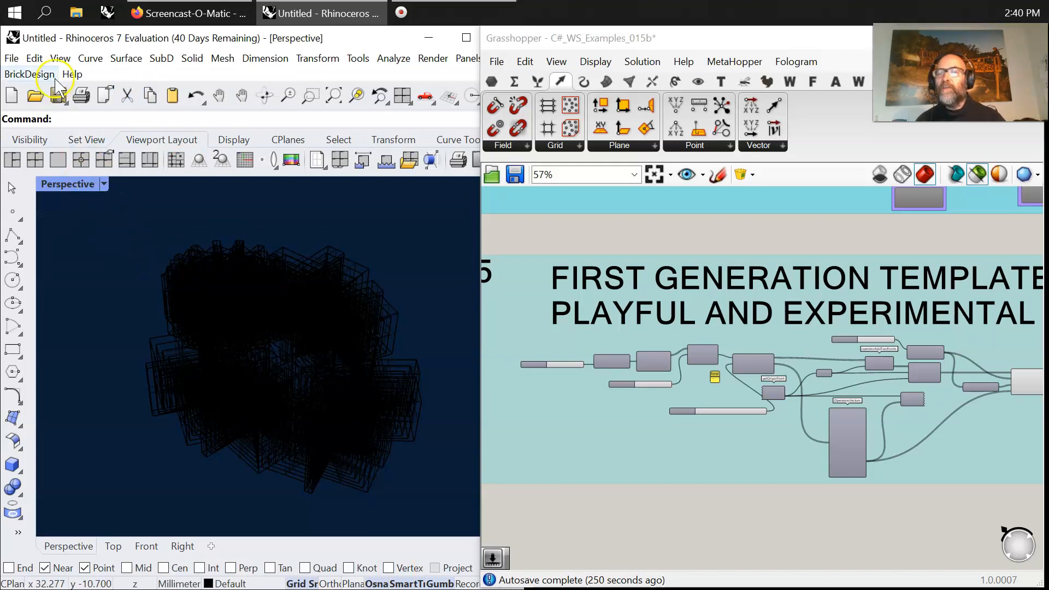
pyautogui.click(12, 58)
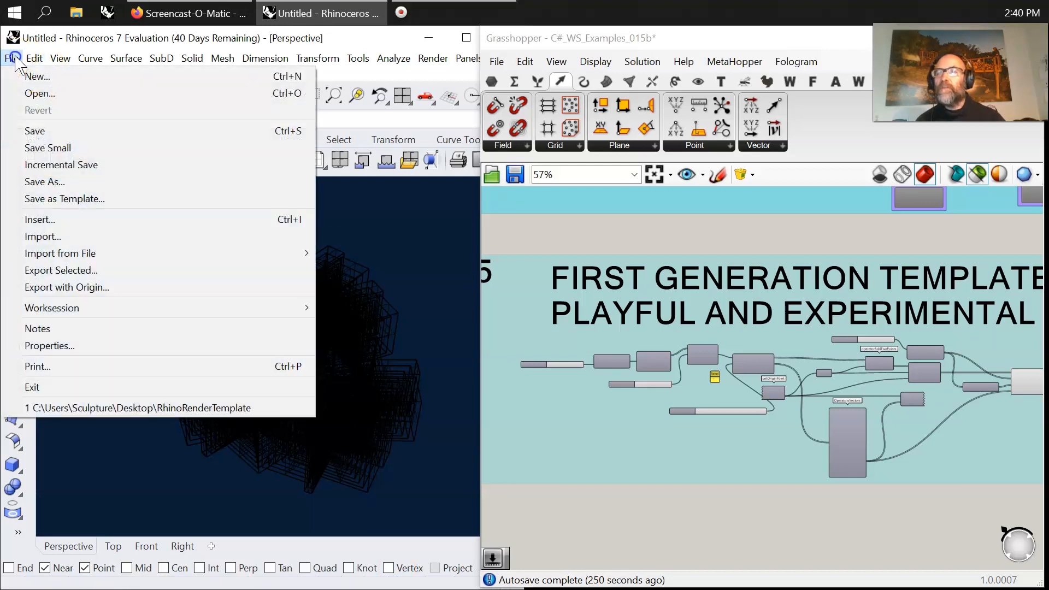
pyautogui.click(45, 345)
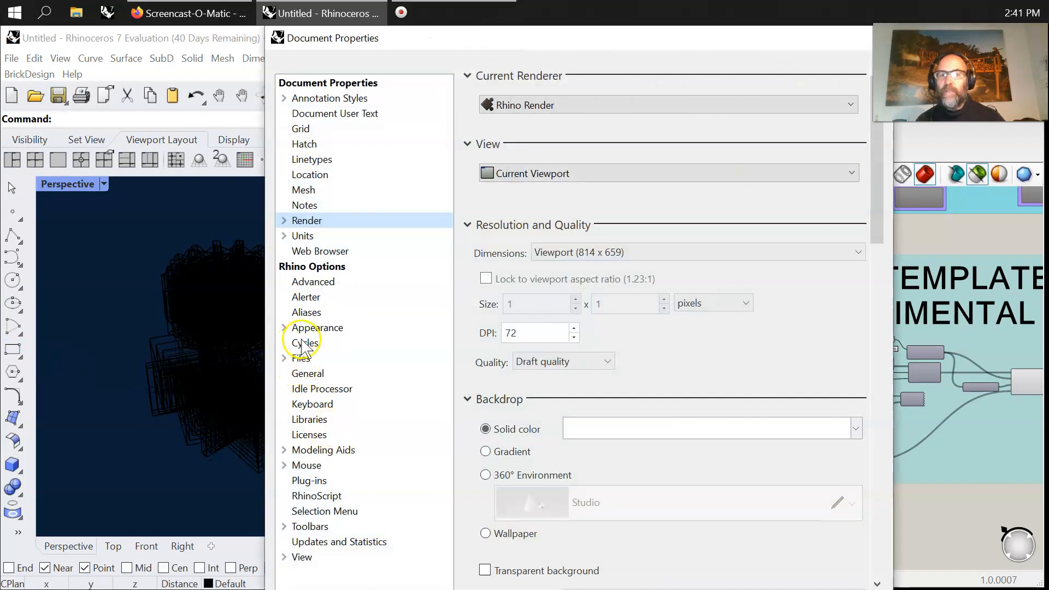
pyautogui.click(283, 328)
pyautogui.click(319, 343)
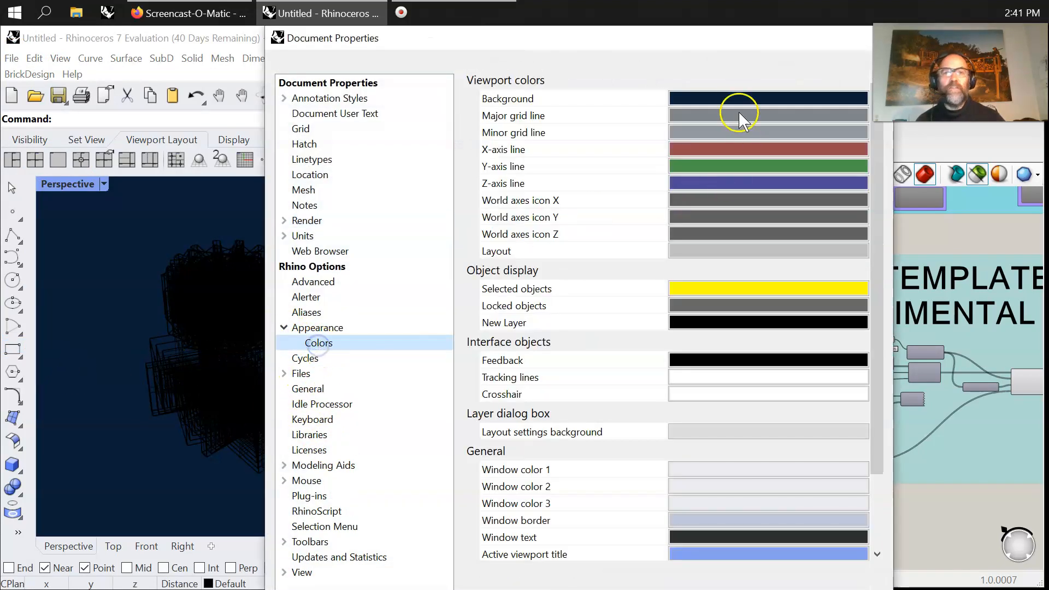
pyautogui.click(733, 98)
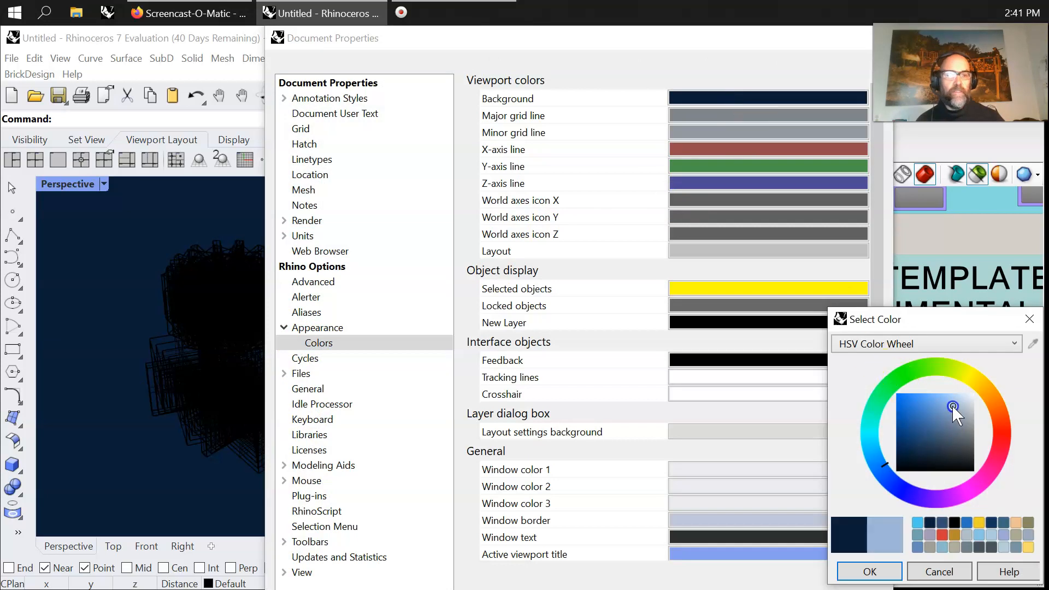
pyautogui.click(870, 571)
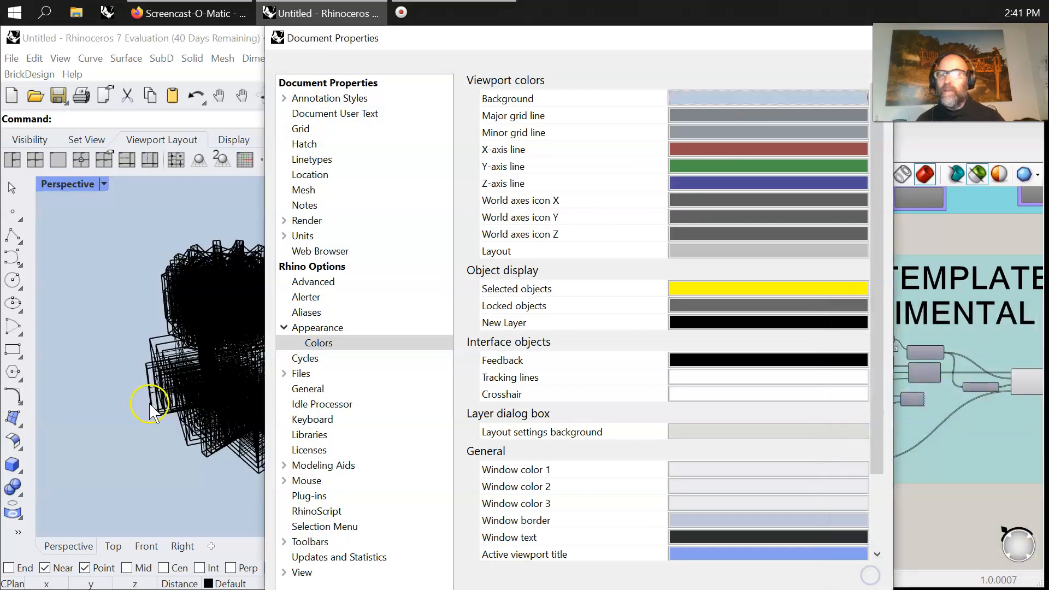
pyautogui.press('Escape')
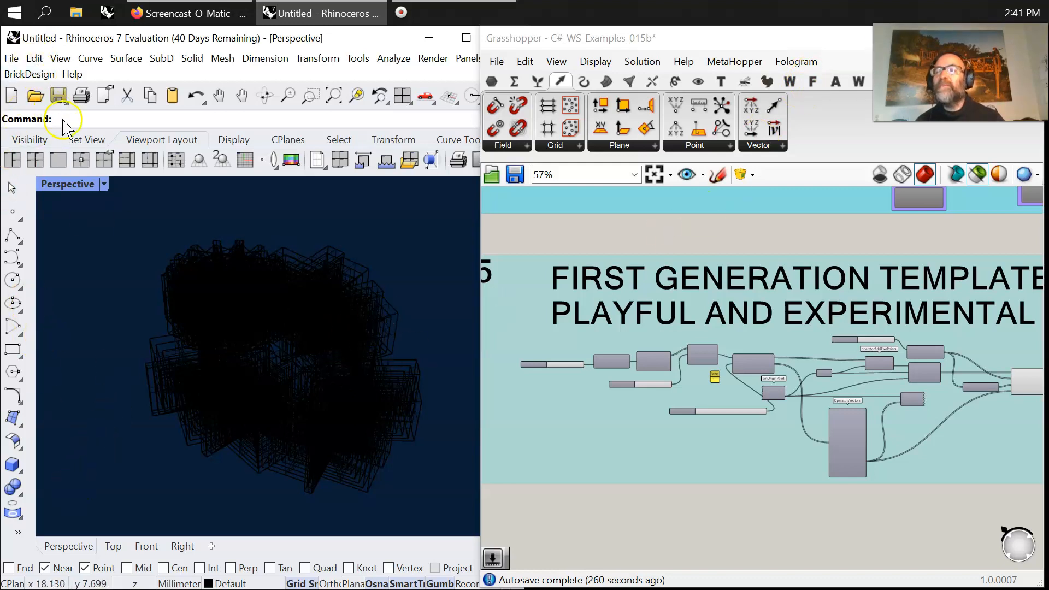
# - Set the viewport background to a light blue in Rhino's appearance colors and apply the change
pyautogui.click(10, 61)
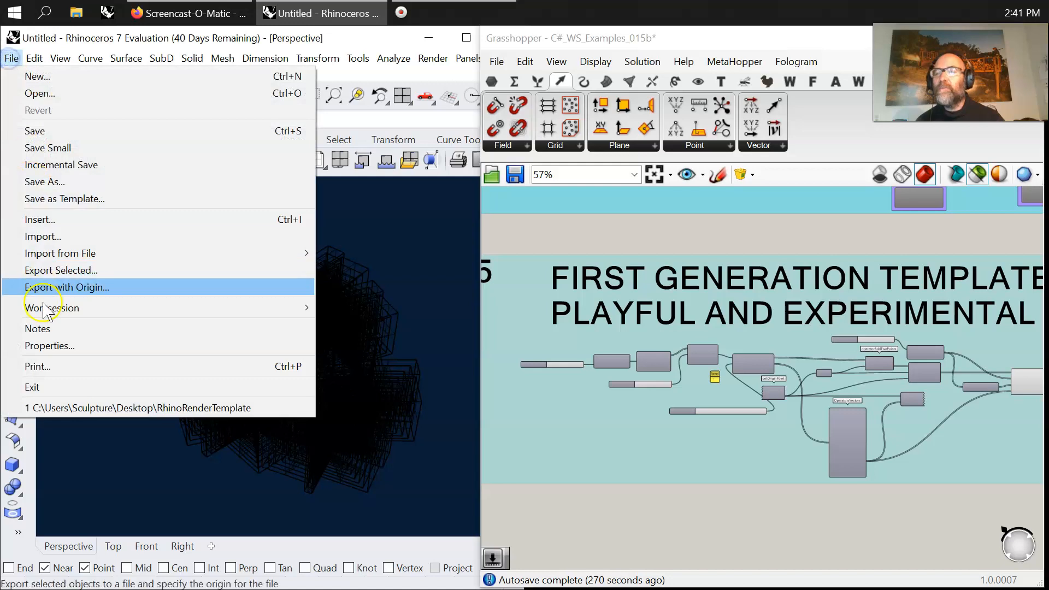
pyautogui.click(41, 348)
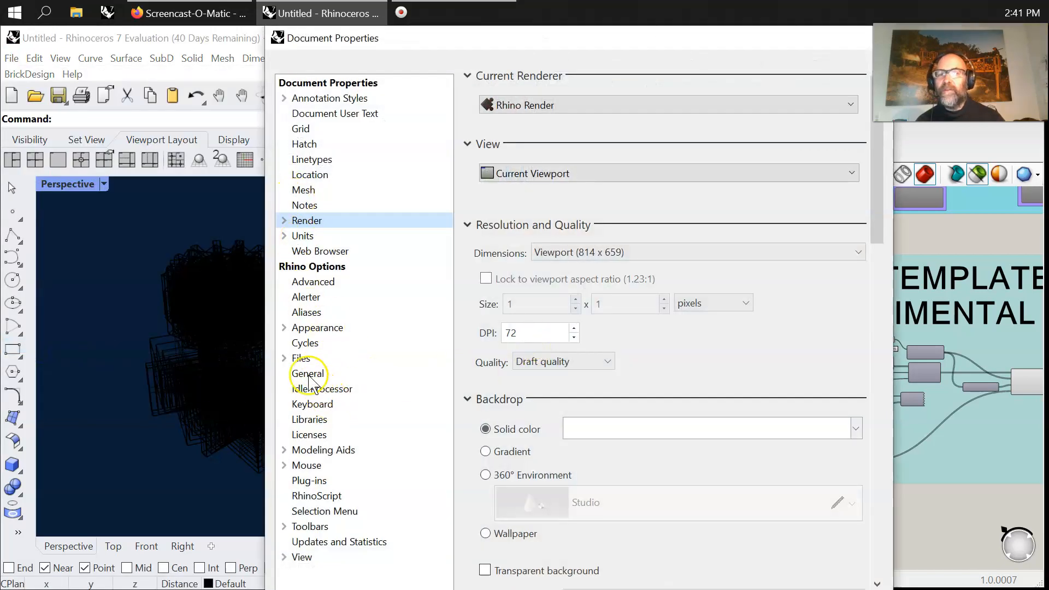
pyautogui.click(284, 328)
pyautogui.click(308, 343)
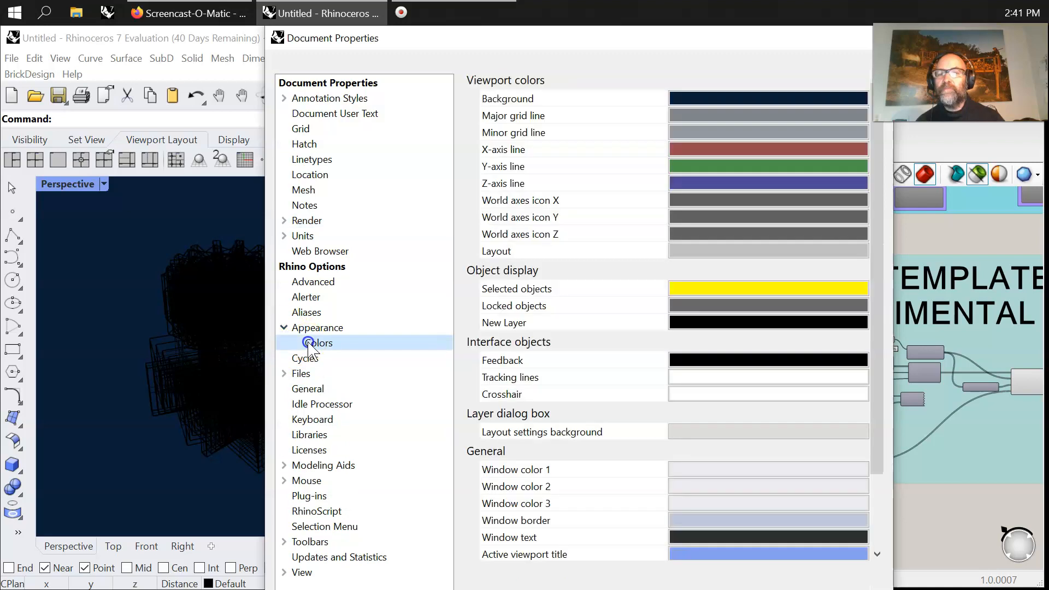
pyautogui.scroll(-3, 710, 410)
pyautogui.scroll(3, 726, 410)
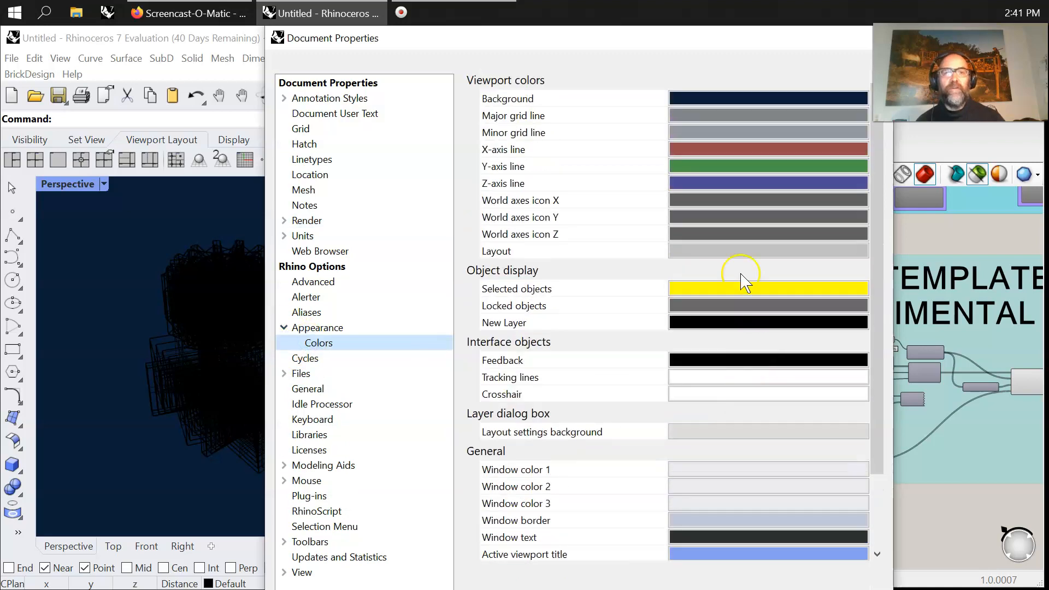
pyautogui.click(712, 99)
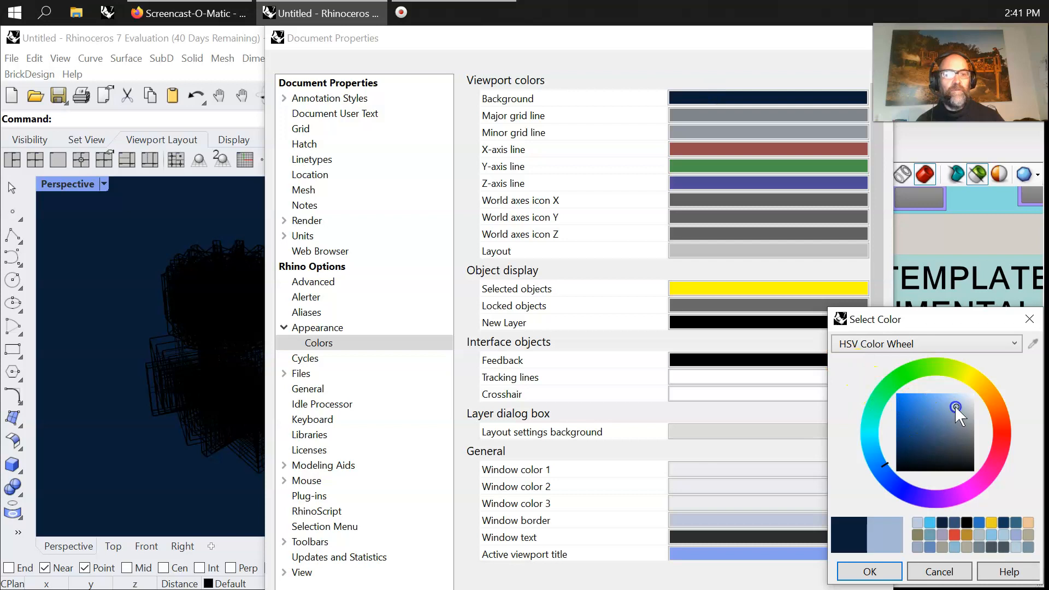
pyautogui.click(888, 571)
pyautogui.scroll(-3, 679, 508)
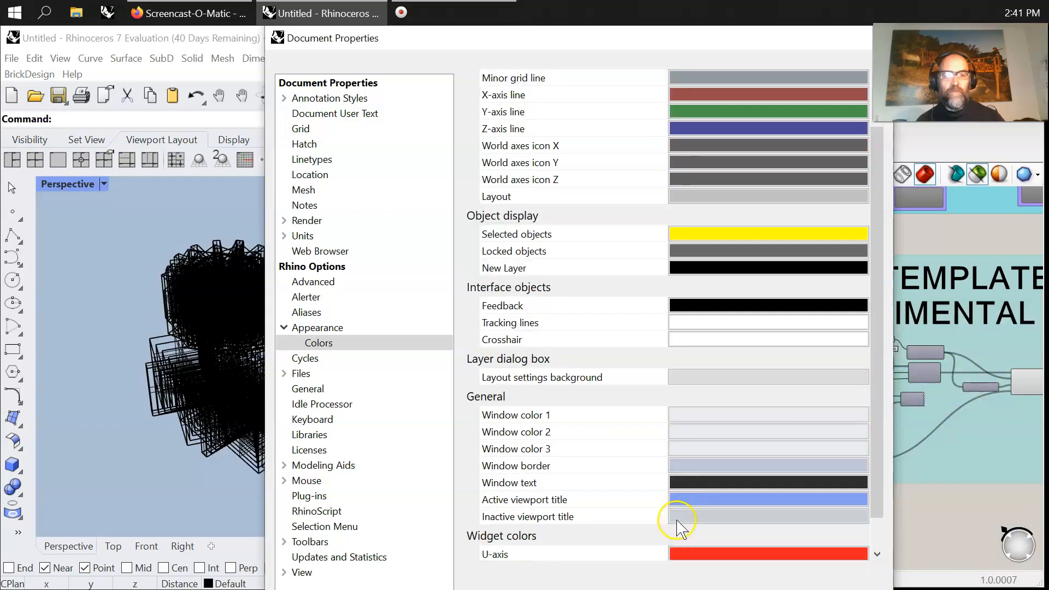
pyautogui.moveTo(693, 45)
pyautogui.mouseDown()
pyautogui.moveTo(679, 3)
pyautogui.moveTo(677, 46)
pyautogui.mouseUp()
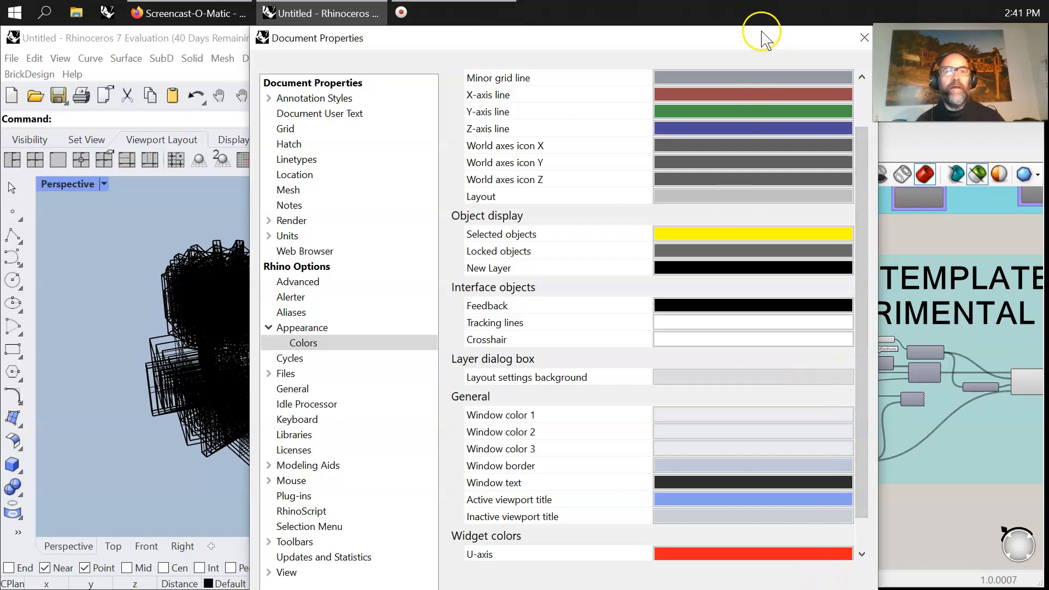
pyautogui.moveTo(748, 131); pyautogui.dragTo(732, 103)
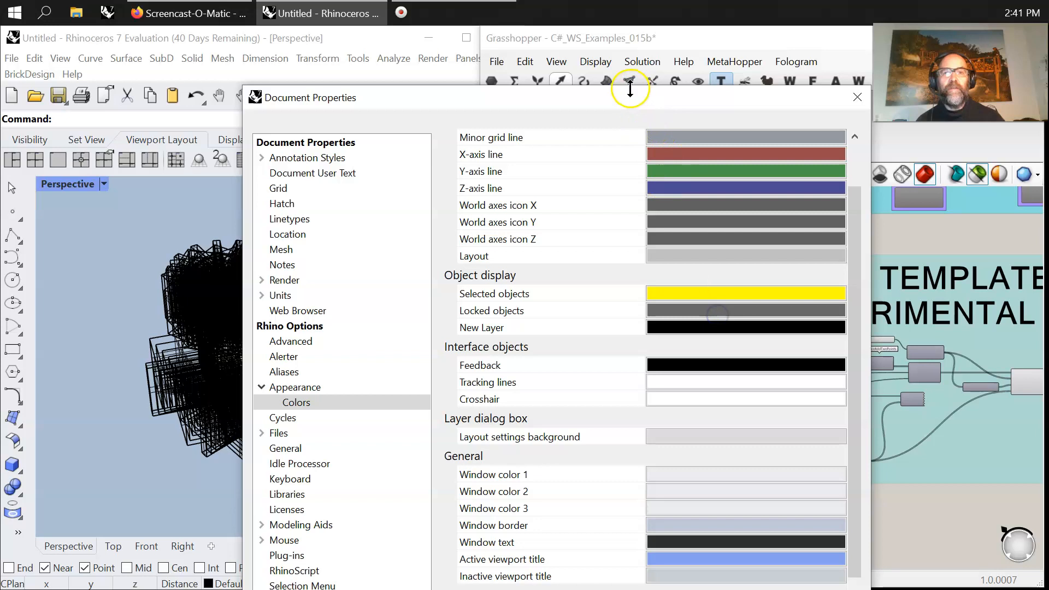
pyautogui.moveTo(509, 135); pyautogui.dragTo(665, 1)
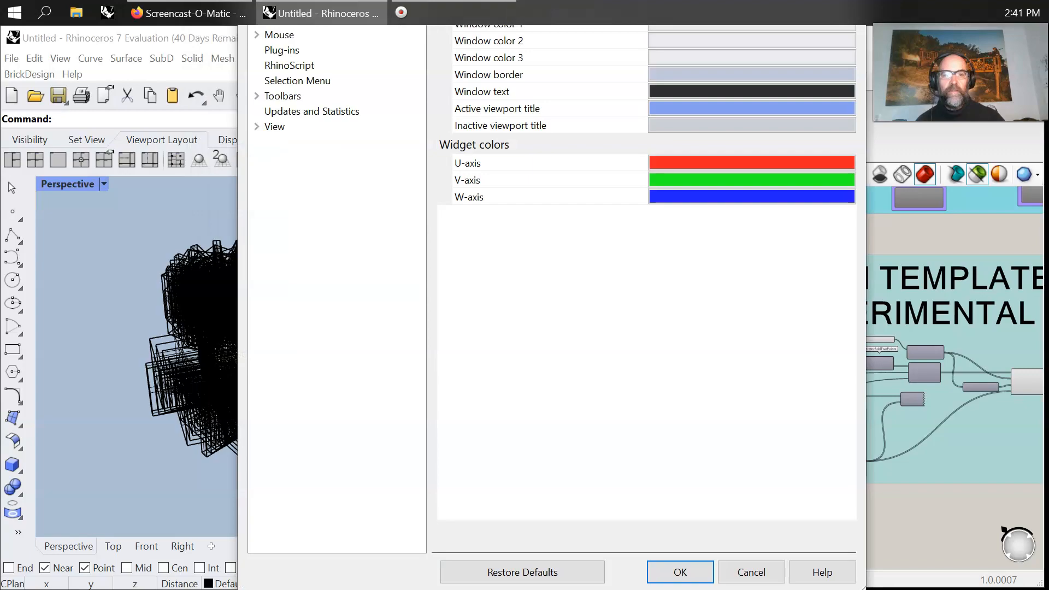
pyautogui.click(683, 571)
# - Examine the wireframe of the baked boxes up close and from several angles in the Perspective viewport
pyautogui.scroll(6, 241, 356)
pyautogui.scroll(5, 317, 390)
pyautogui.moveTo(198, 350); pyautogui.dragTo(268, 358, button='right')
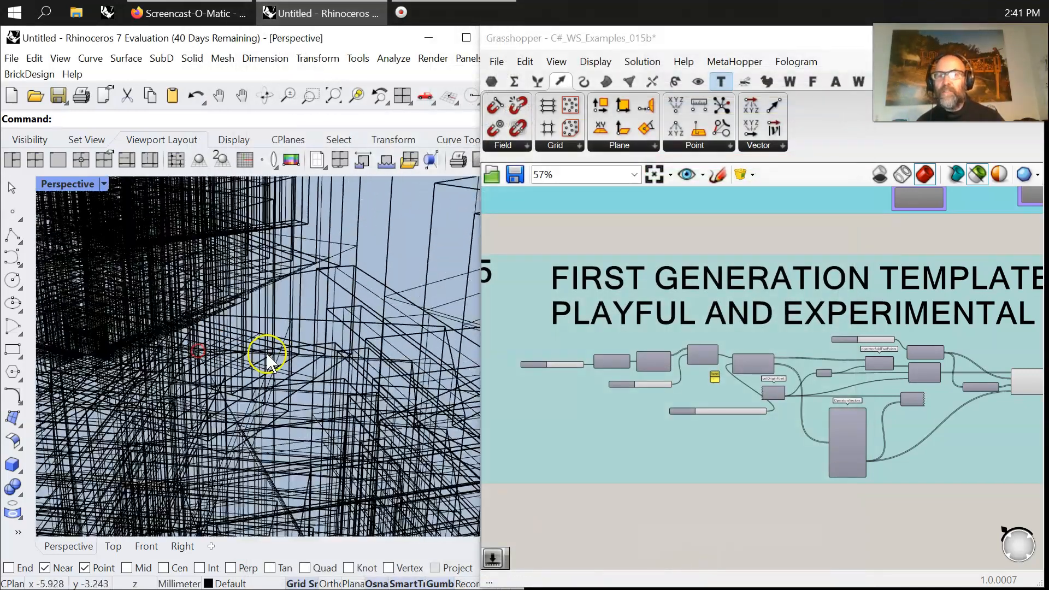
pyautogui.scroll(-6, 278, 358)
pyautogui.moveTo(395, 407)
pyautogui.mouseDown(button='right')
pyautogui.moveTo(257, 330)
pyautogui.moveTo(41, 279)
pyautogui.moveTo(76, 298)
pyautogui.mouseUp(button='right')
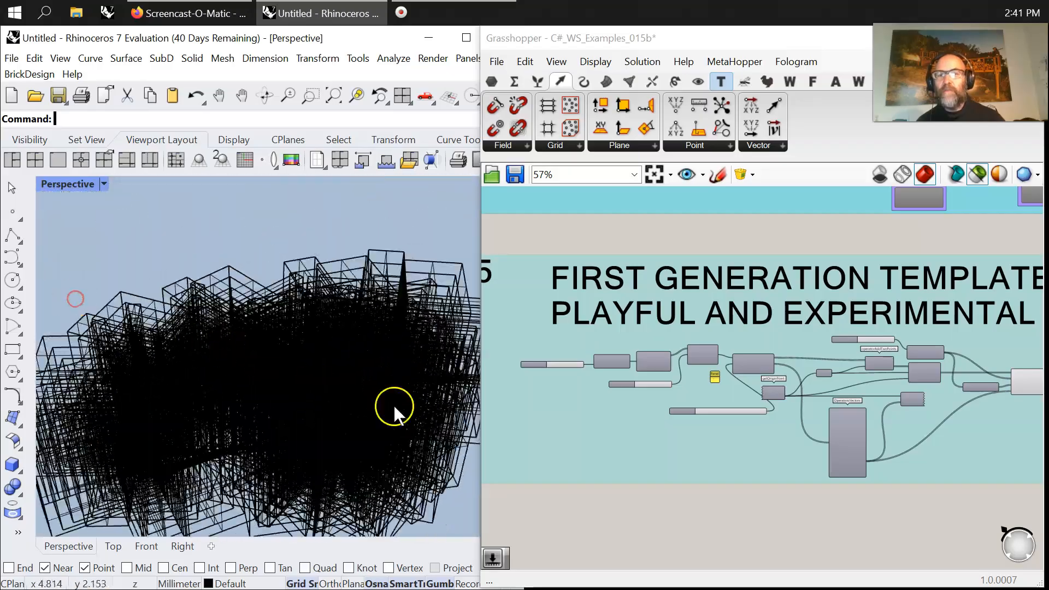
pyautogui.scroll(5, 355, 407)
pyautogui.scroll(-6, 261, 383)
pyautogui.moveTo(246, 394); pyautogui.dragTo(82, 234, button='right')
# - Set the Perspective viewport's display mode to Arctic and show the boxes larger from a raised angle
pyautogui.click(70, 186)
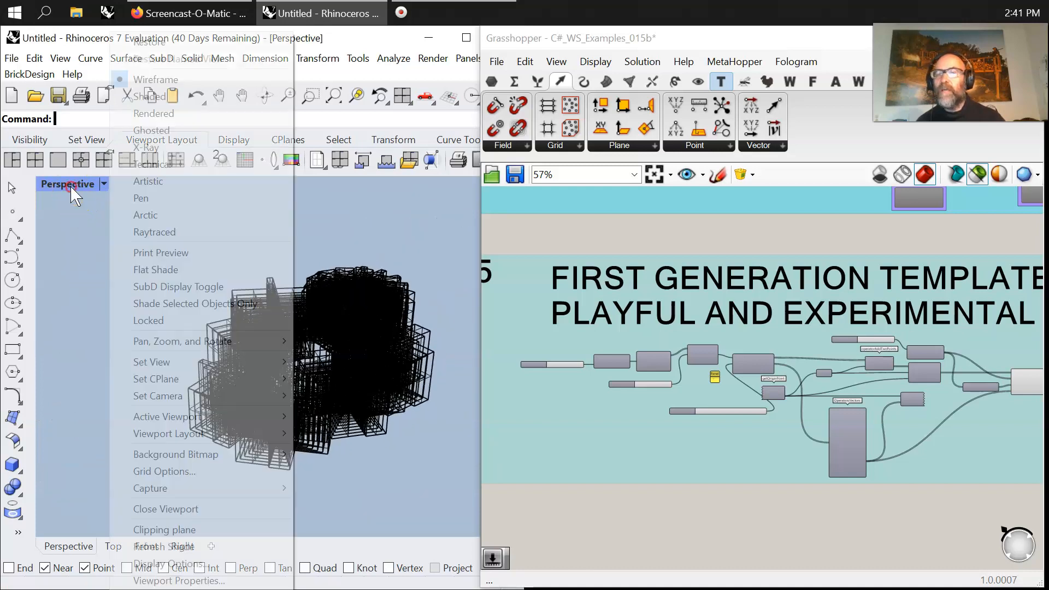
pyautogui.click(164, 114)
pyautogui.moveTo(323, 412); pyautogui.dragTo(241, 382, button='right')
pyautogui.scroll(3, 240, 389)
# - Add a Param Viewer to the 015 definition, connect the Brep component's Faces output to it, and place it below the sliders
pyautogui.scroll(5, 637, 382)
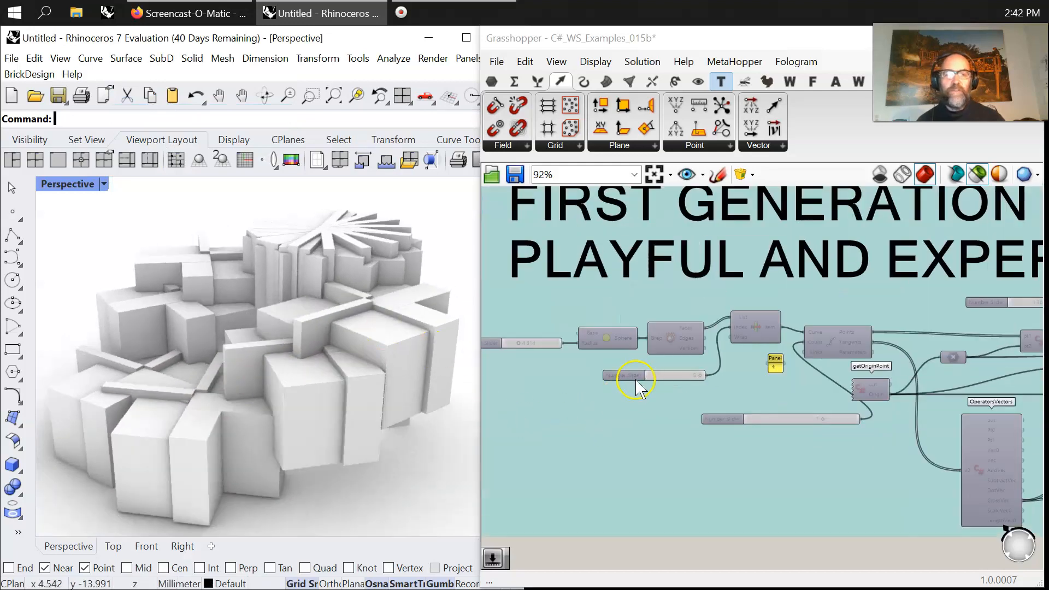
pyautogui.moveTo(702, 426); pyautogui.dragTo(634, 386, button='right')
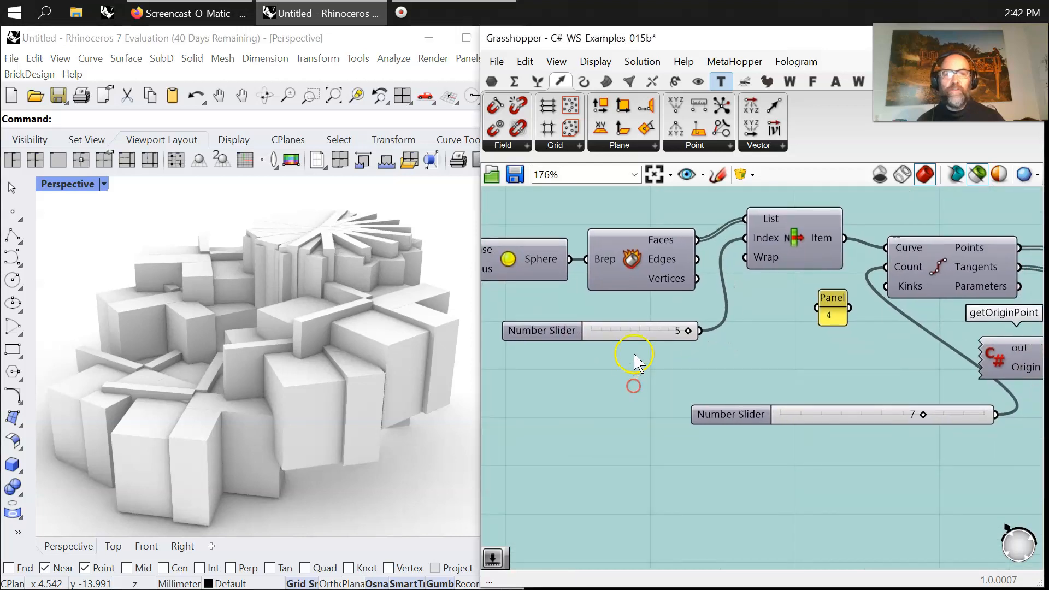
pyautogui.click(497, 62)
pyautogui.moveTo(556, 62)
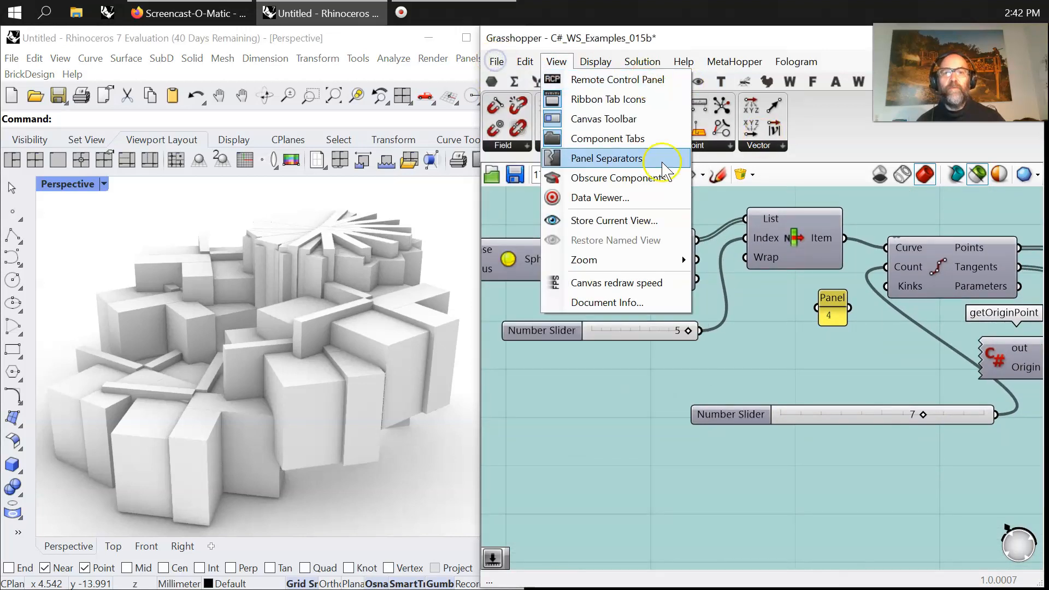
pyautogui.click(494, 82)
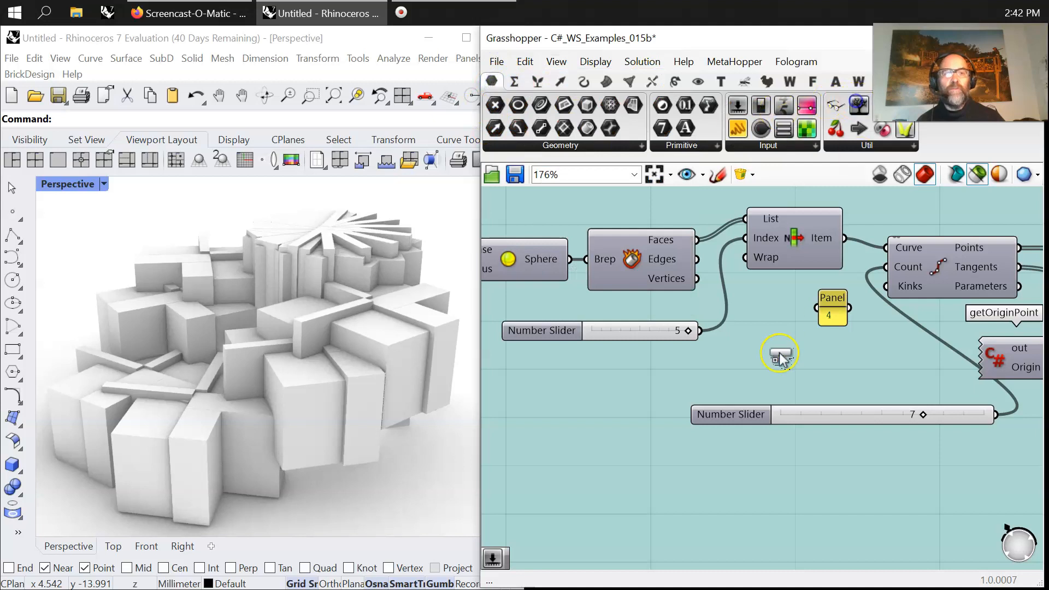
pyautogui.moveTo(781, 358); pyautogui.dragTo(779, 355)
pyautogui.moveTo(692, 243); pyautogui.dragTo(680, 347)
pyautogui.moveTo(761, 370); pyautogui.dragTo(886, 469)
pyautogui.moveTo(887, 463); pyautogui.dragTo(650, 440, button='right')
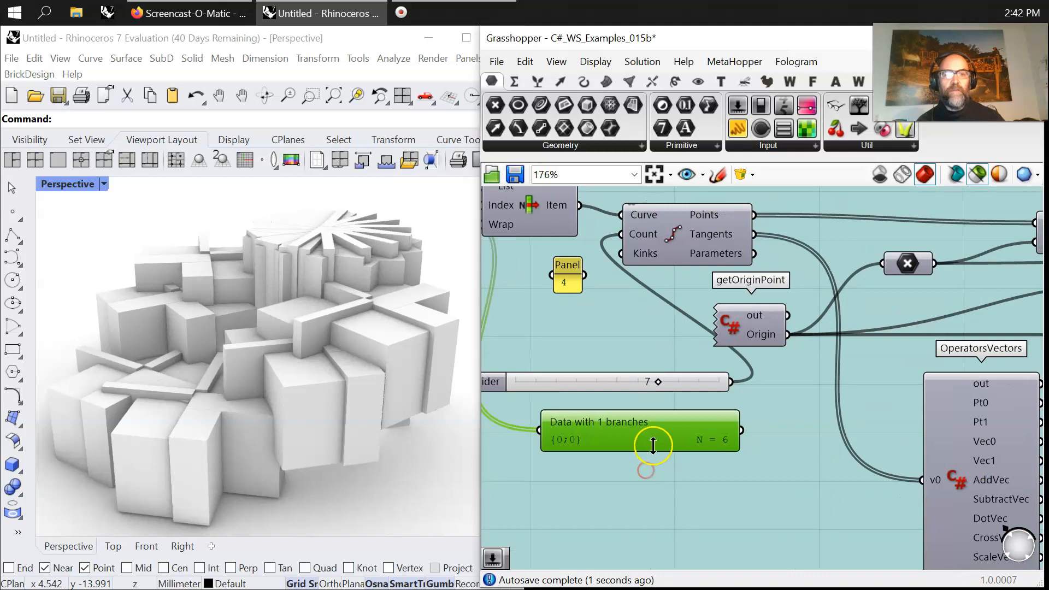
# - Rewire the Param Viewer to the curve division's Points output and then its Tangents output, placing it beside the OperatorsVectors component
pyautogui.moveTo(751, 209); pyautogui.dragTo(897, 316)
pyautogui.moveTo(916, 331); pyautogui.dragTo(674, 334, button='right')
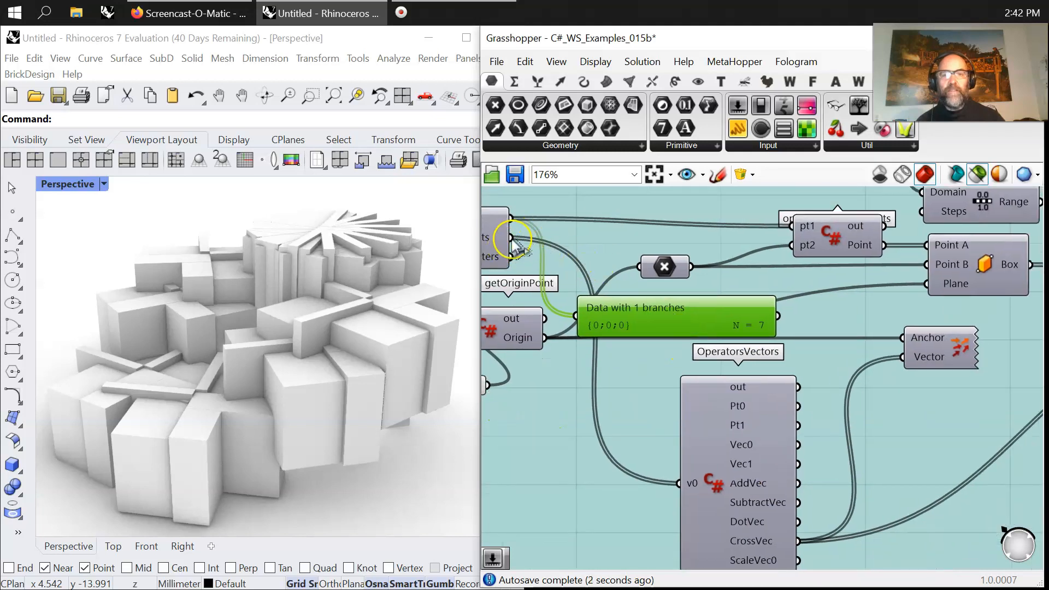
pyautogui.moveTo(650, 310); pyautogui.dragTo(923, 428)
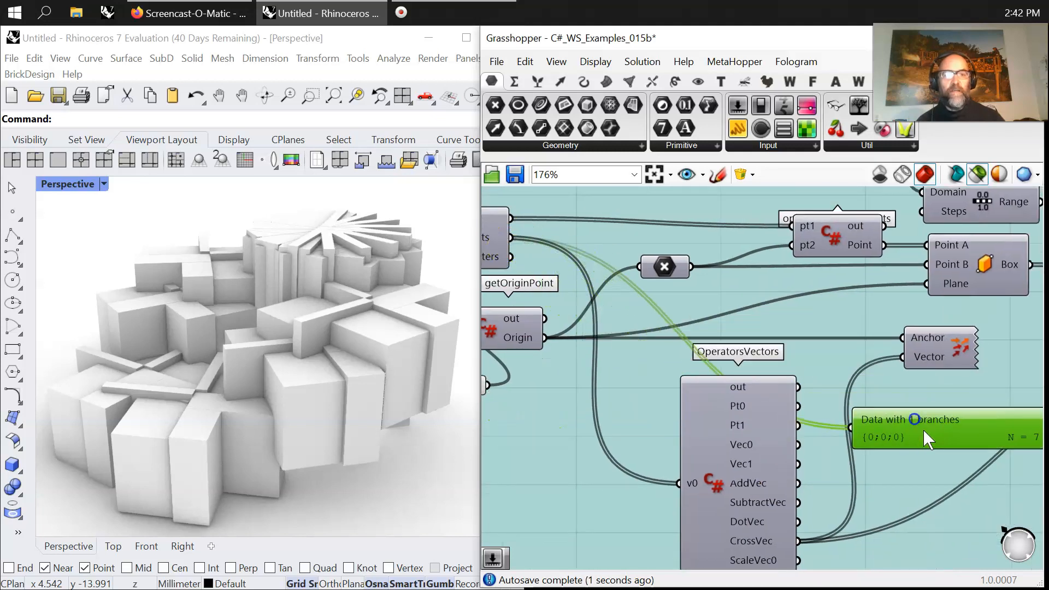
# - Rewire the Param Viewer to the OperatorsVectors component's CrossVec output and place it beside the Range component
pyautogui.moveTo(920, 476); pyautogui.dragTo(757, 374, button='right')
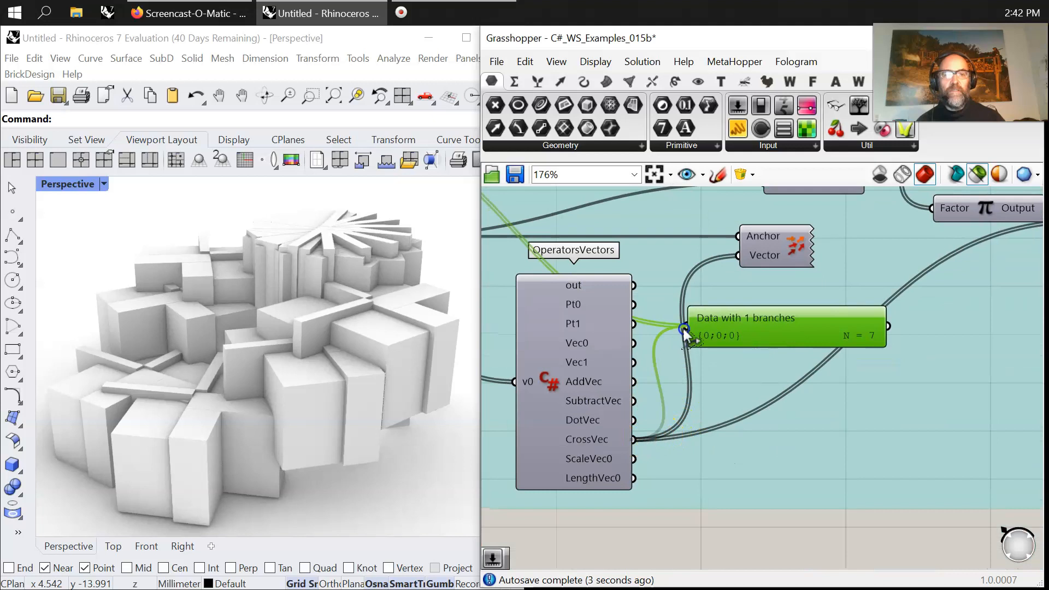
pyautogui.moveTo(754, 319); pyautogui.dragTo(841, 307)
pyautogui.moveTo(841, 306); pyautogui.dragTo(733, 448, button='right')
pyautogui.moveTo(754, 473); pyautogui.dragTo(939, 265)
pyautogui.moveTo(939, 265); pyautogui.dragTo(789, 318, button='right')
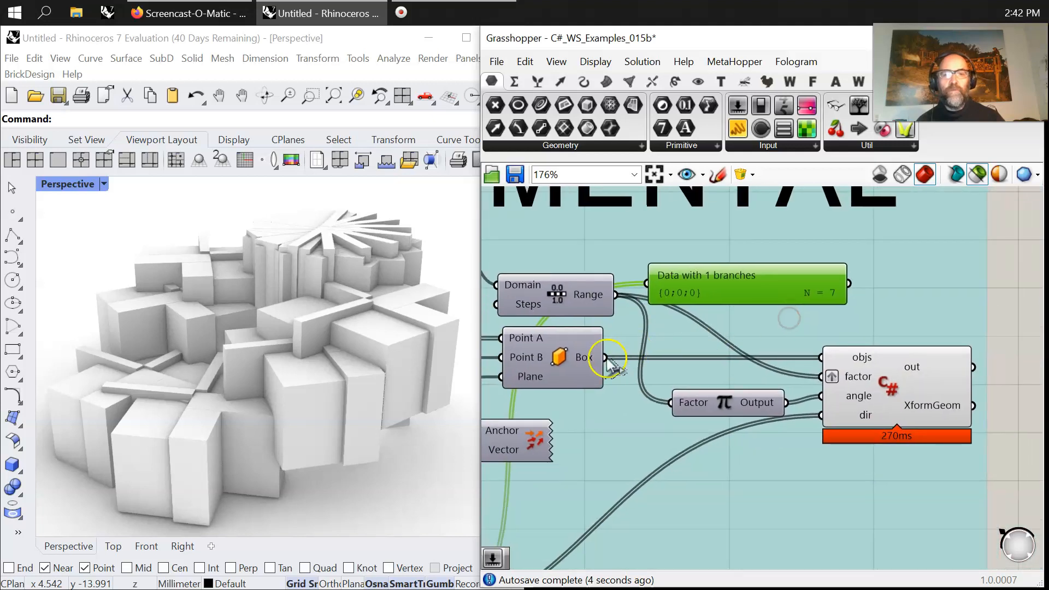
# - Rewire the Param Viewer to the Box output and then to the C# component's XformGeom output, placing it beyond that component
pyautogui.moveTo(702, 283); pyautogui.dragTo(858, 297)
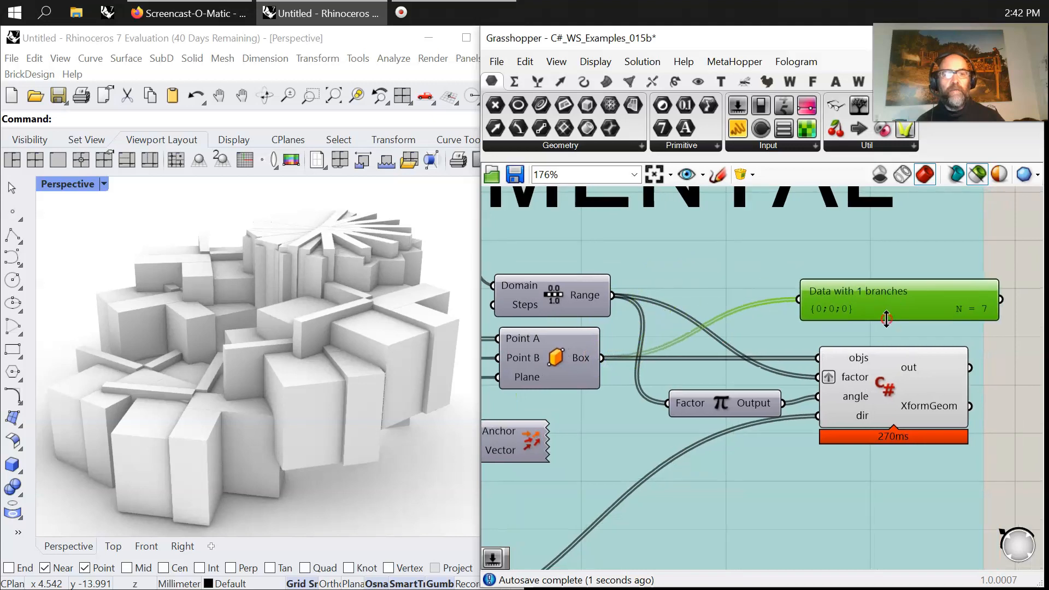
pyautogui.moveTo(885, 319); pyautogui.dragTo(713, 306, button='right')
pyautogui.moveTo(659, 281); pyautogui.dragTo(635, 266)
pyautogui.moveTo(589, 265); pyautogui.dragTo(758, 296, button='right')
pyautogui.moveTo(805, 298); pyautogui.dragTo(943, 385)
# - Move the Range component clear of the Box component and give its Steps input the expression x-1
pyautogui.moveTo(494, 347); pyautogui.dragTo(851, 419, button='right')
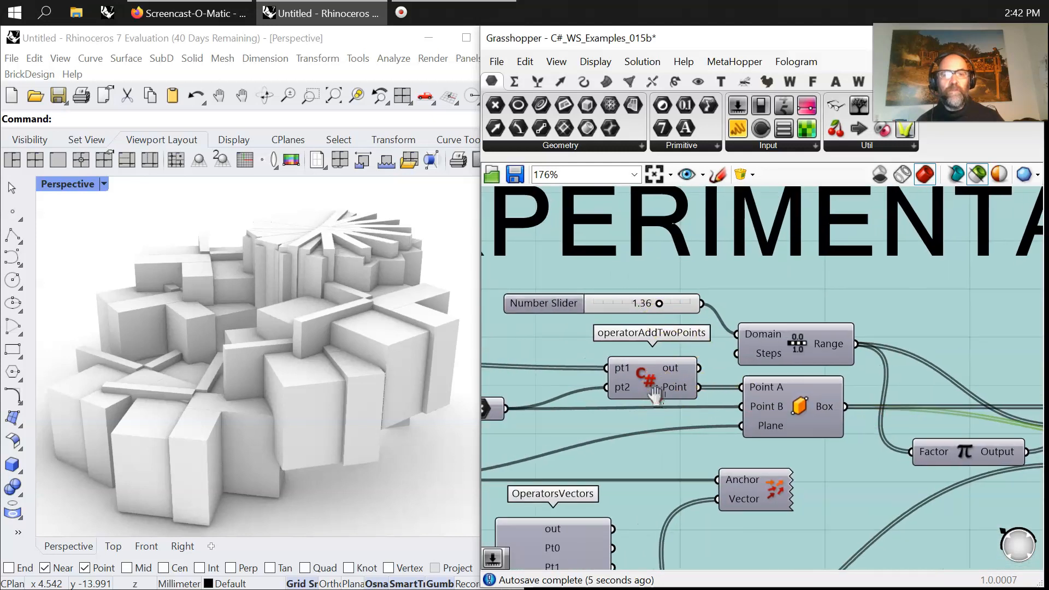
pyautogui.moveTo(628, 396); pyautogui.dragTo(569, 353, button='right')
pyautogui.moveTo(708, 306); pyautogui.dragTo(851, 289)
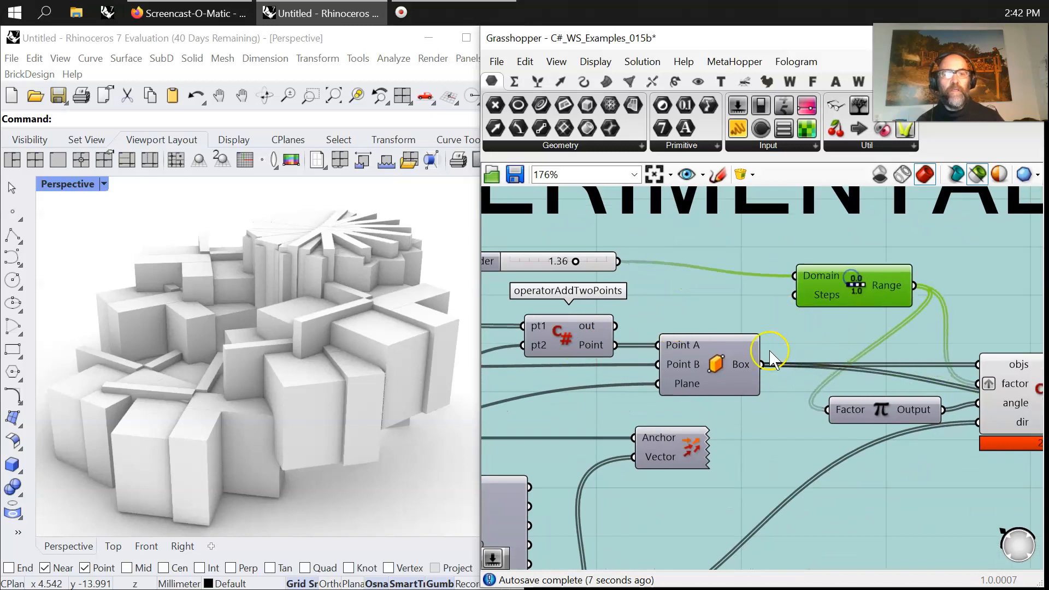
pyautogui.moveTo(815, 297); pyautogui.dragTo(816, 293, button='right')
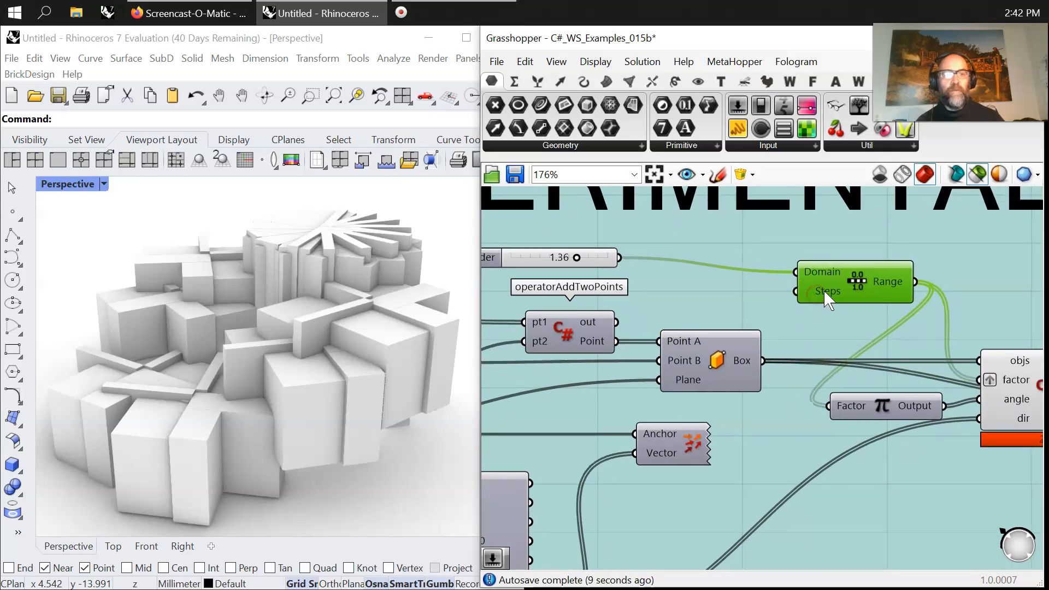
pyautogui.rightClick(828, 292)
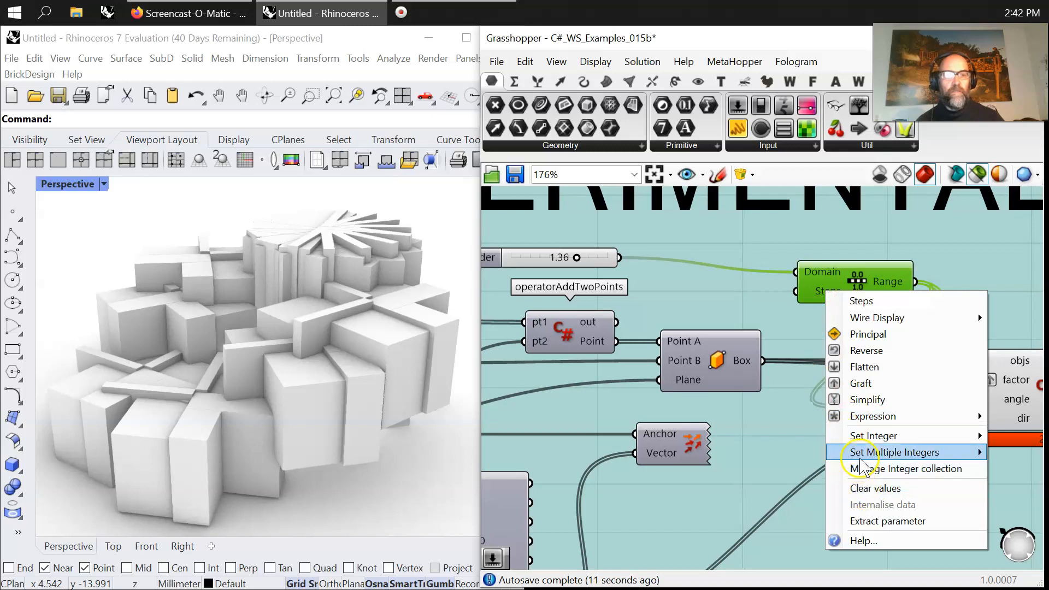
pyautogui.moveTo(861, 411)
pyautogui.click(765, 434)
pyautogui.write('x')
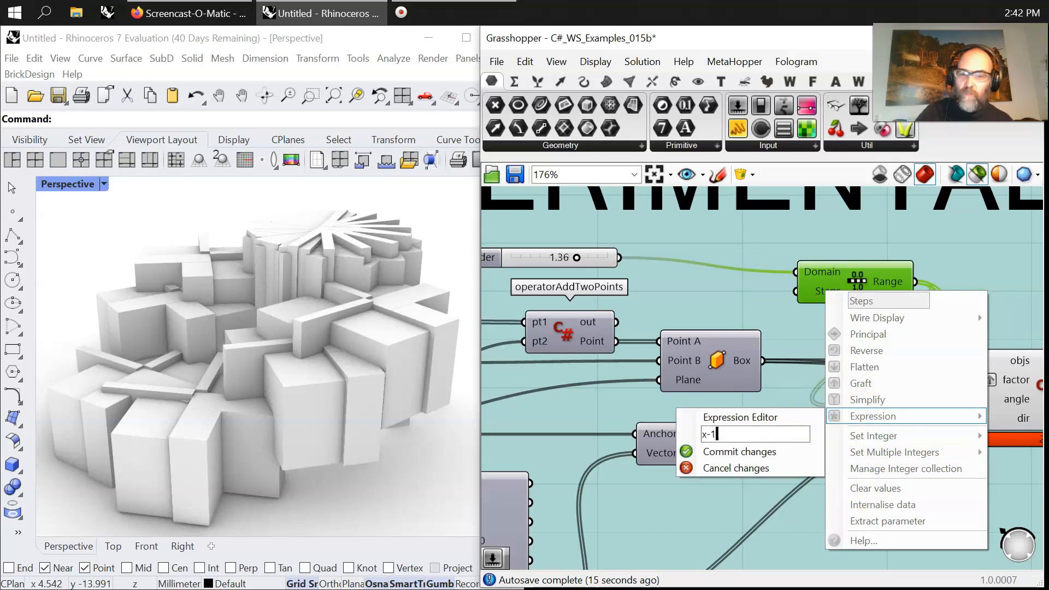
pyautogui.write('-1')
pyautogui.click(694, 451)
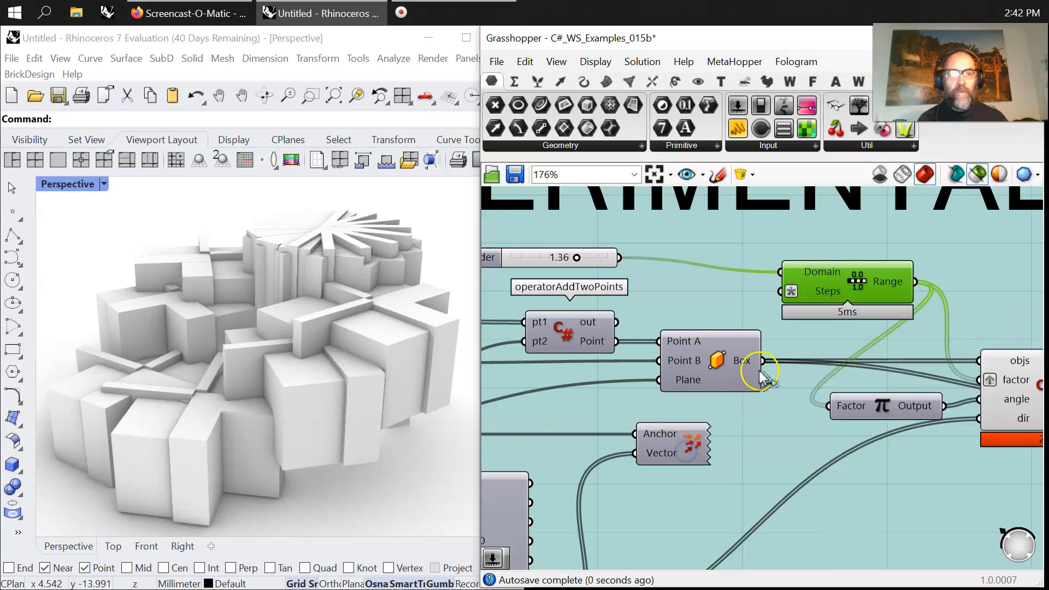
# - Add a List Length component fed by the Box output, connect its Length to the Range's Steps input, and make room for it
pyautogui.click(538, 82)
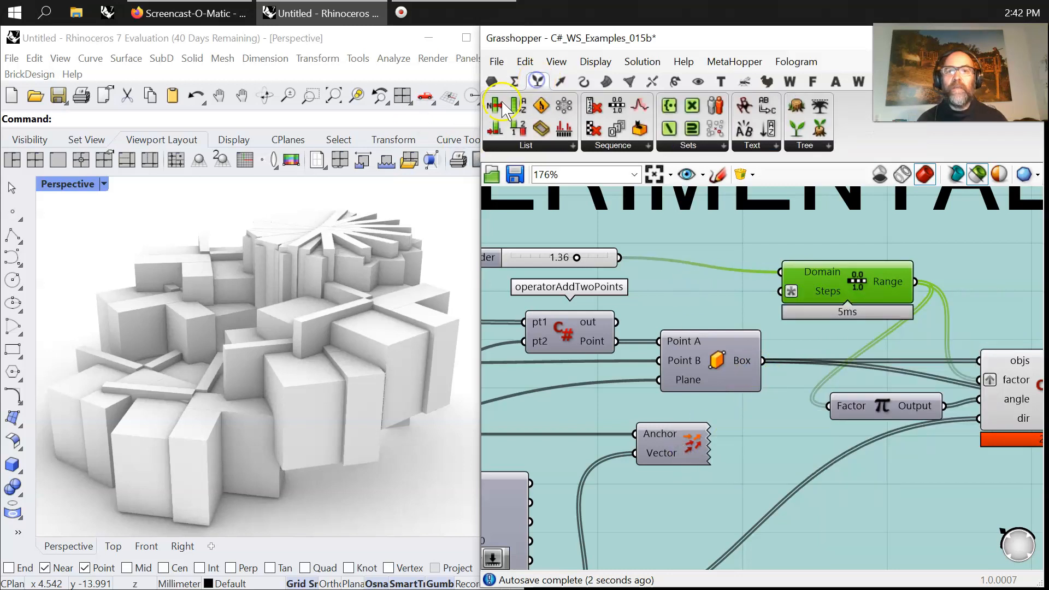
pyautogui.moveTo(667, 268); pyautogui.dragTo(721, 290)
pyautogui.moveTo(763, 362); pyautogui.dragTo(672, 290)
pyautogui.moveTo(809, 279); pyautogui.dragTo(853, 275)
# - Highlight the preview of the C# component with the XformGeom output and delete all the previously baked boxes
pyautogui.click(996, 373)
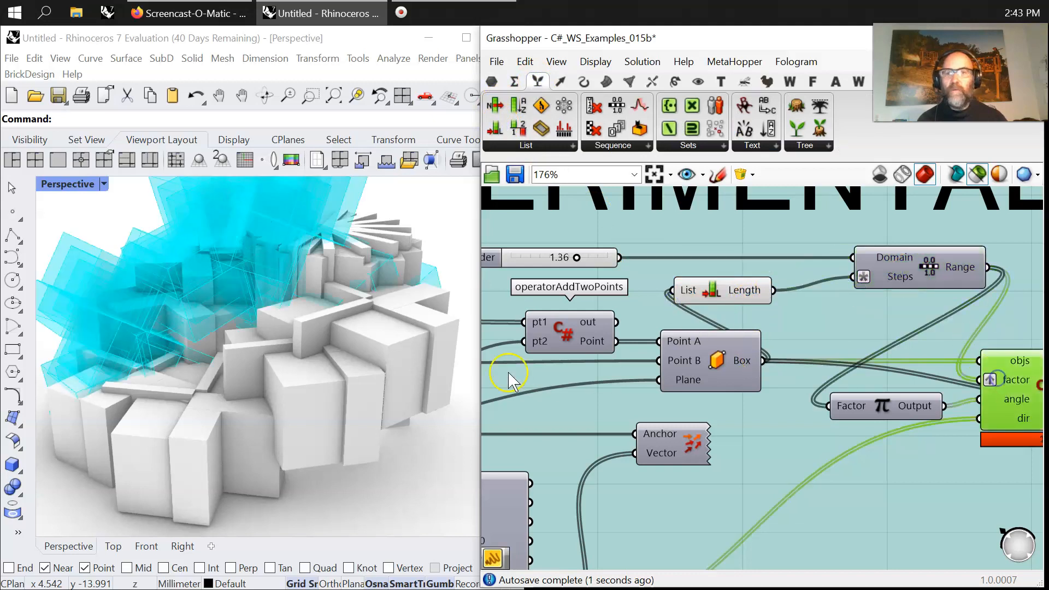
pyautogui.moveTo(303, 338); pyautogui.dragTo(268, 367, button='right')
pyautogui.scroll(-5, 290, 377)
pyautogui.moveTo(361, 460); pyautogui.dragTo(198, 316)
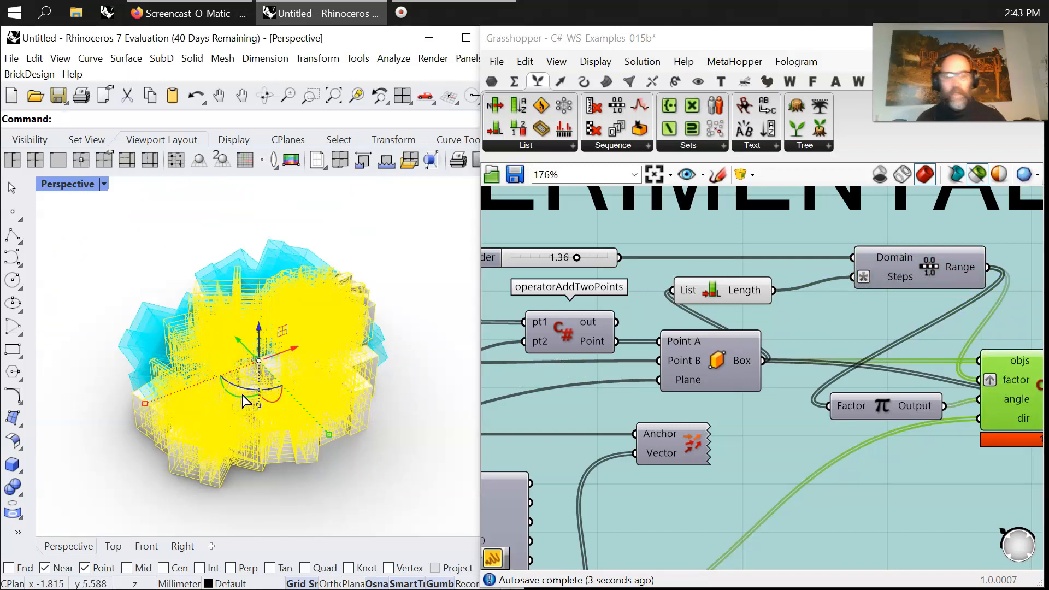
pyautogui.press('Delete')
# - Examine the updated box preview in the Perspective viewport and trace its wiring from the Range component to the XformGeom output
pyautogui.moveTo(305, 438); pyautogui.dragTo(298, 377, button='right')
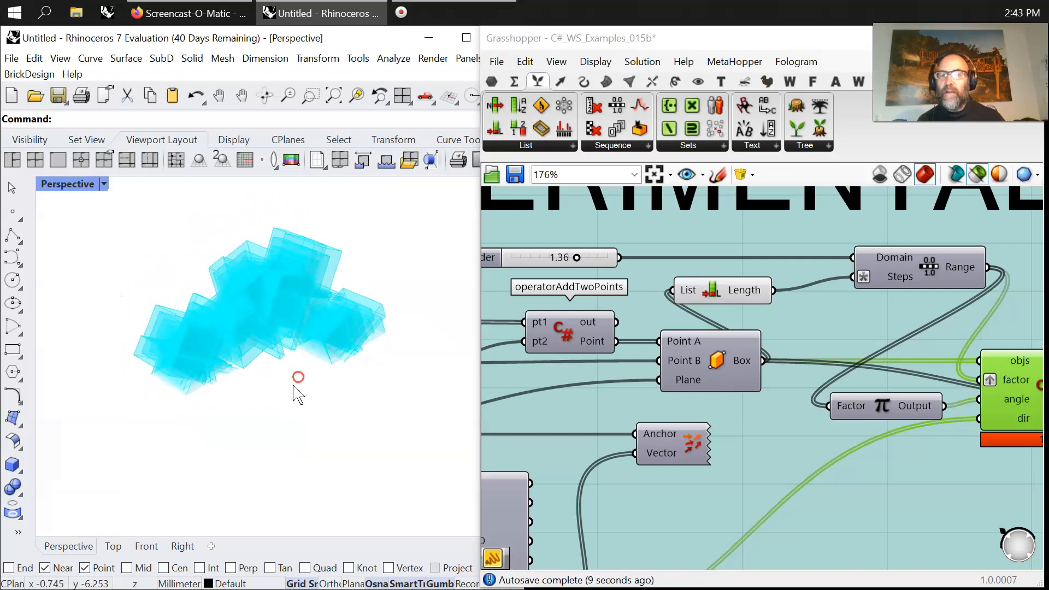
pyautogui.scroll(2, 271, 299)
pyautogui.scroll(4, 272, 299)
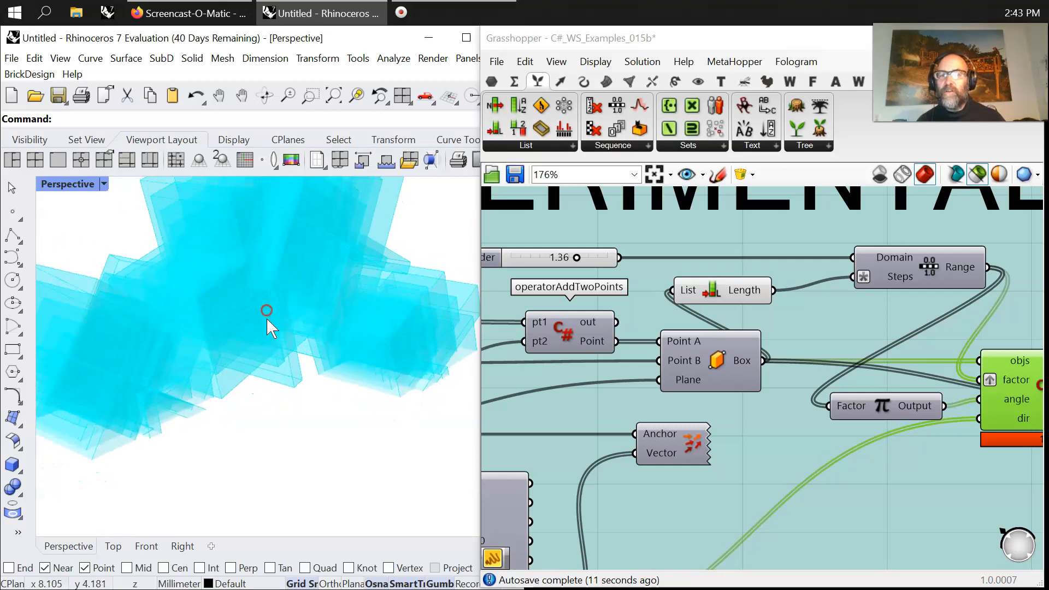
pyautogui.scroll(-4, 269, 320)
pyautogui.moveTo(962, 465); pyautogui.dragTo(735, 423, button='right')
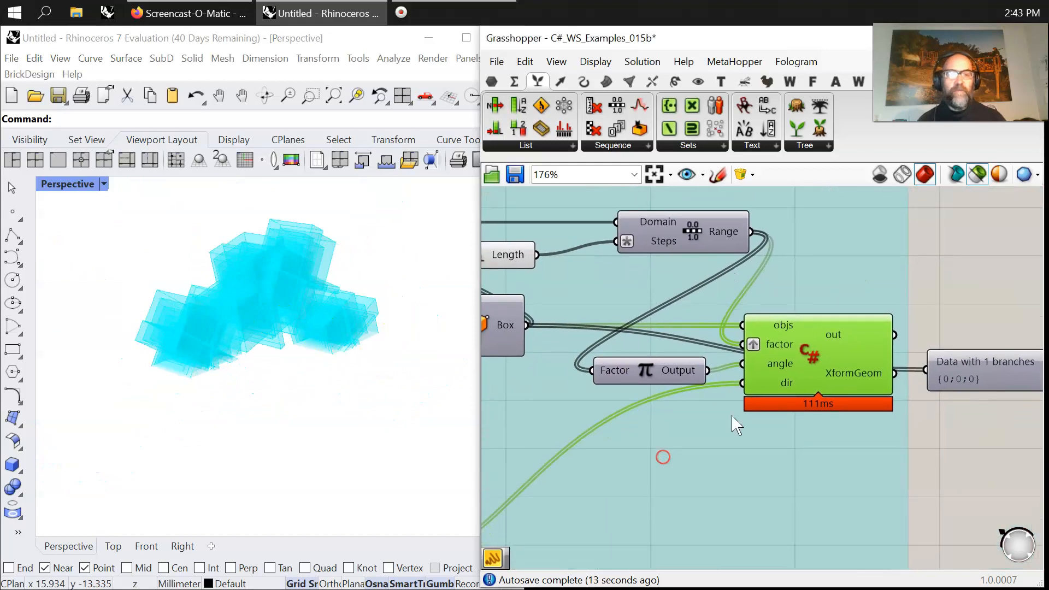
pyautogui.moveTo(593, 462); pyautogui.dragTo(802, 467, button='right')
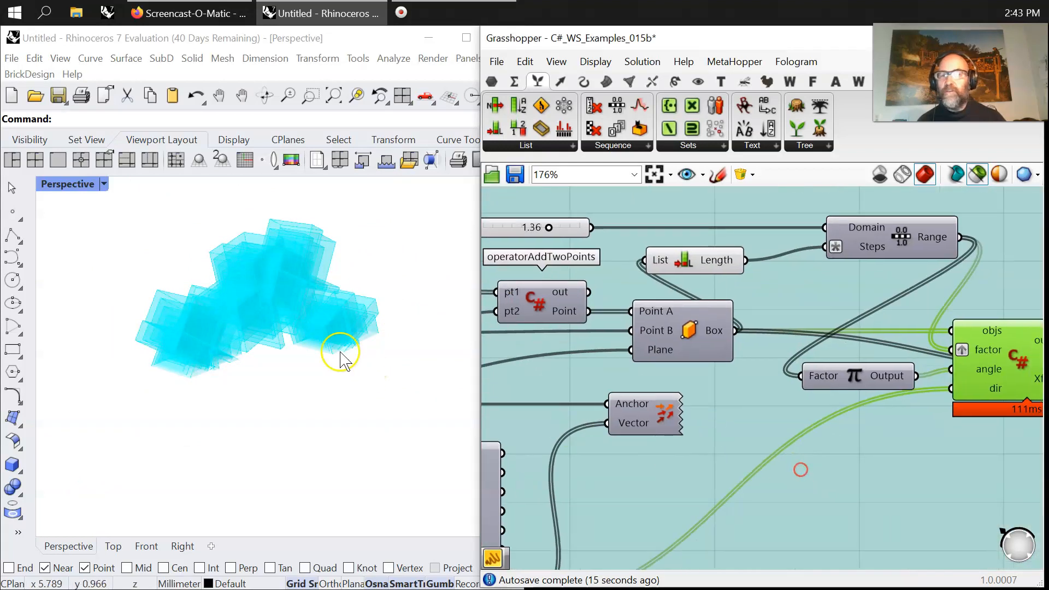
pyautogui.scroll(2, 274, 328)
# - Bake the C# component's XformGeom output with the Default layer and default attributes
pyautogui.moveTo(1030, 482); pyautogui.dragTo(699, 468, button='right')
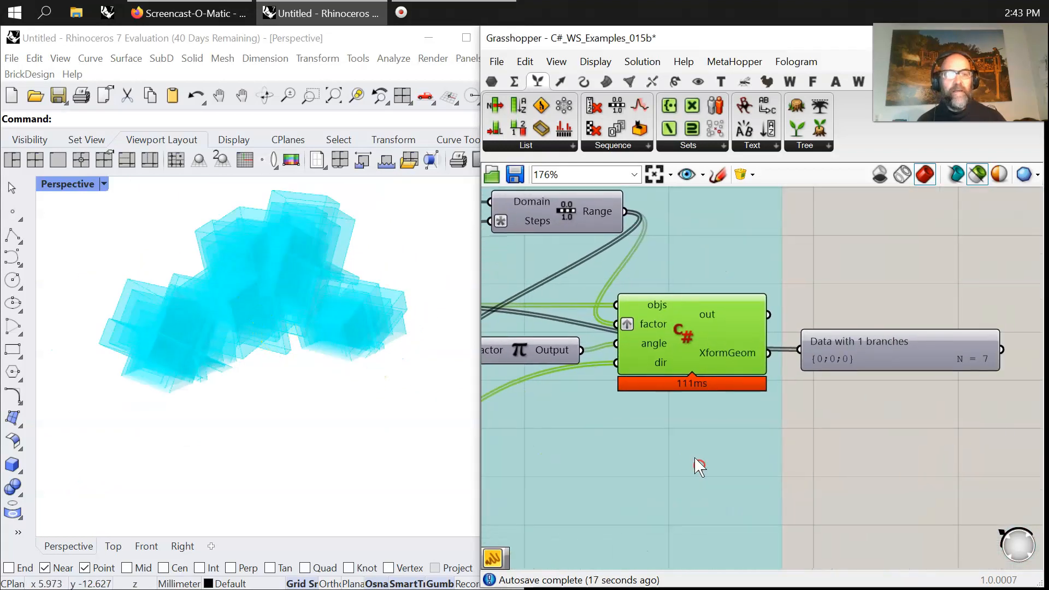
pyautogui.rightClick(719, 354)
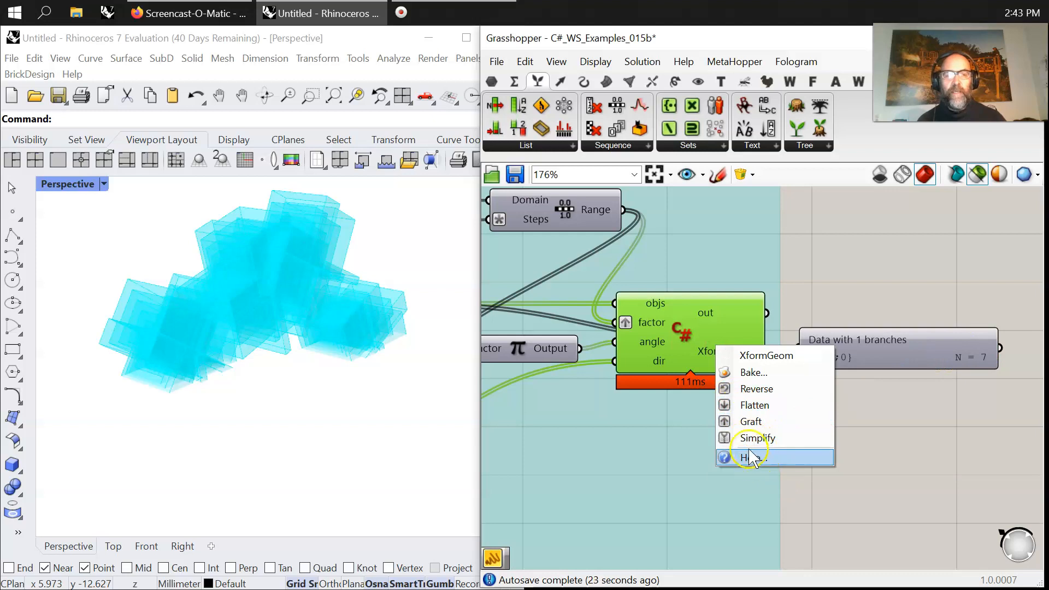
pyautogui.click(753, 373)
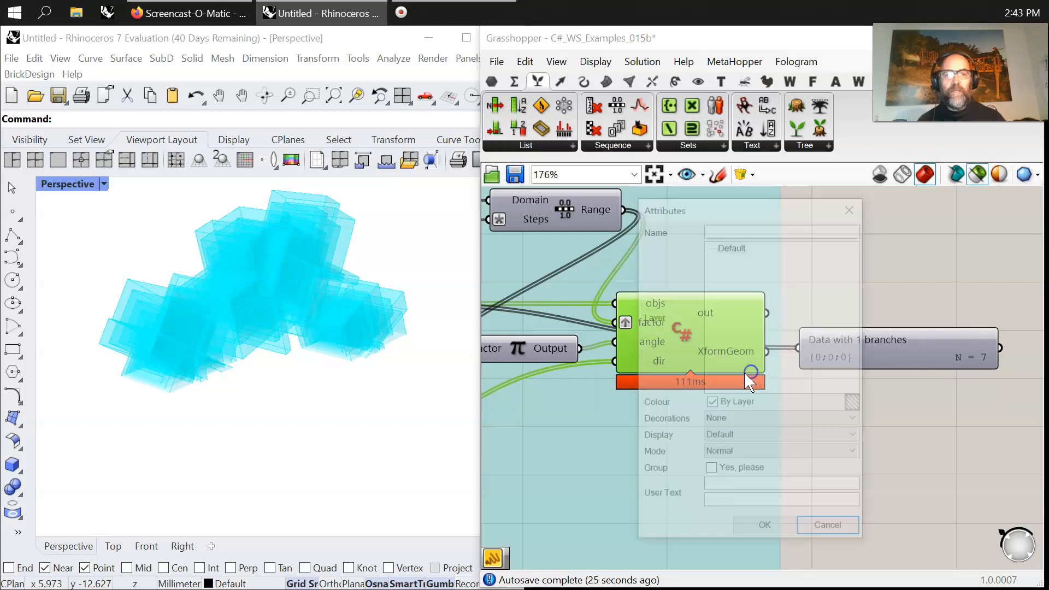
pyautogui.click(763, 531)
# - Examine the newly baked boxes in the Perspective viewport from several angles, both close up and as a whole
pyautogui.moveTo(319, 430); pyautogui.dragTo(412, 346, button='right')
pyautogui.scroll(5, 217, 356)
pyautogui.scroll(-6, 217, 356)
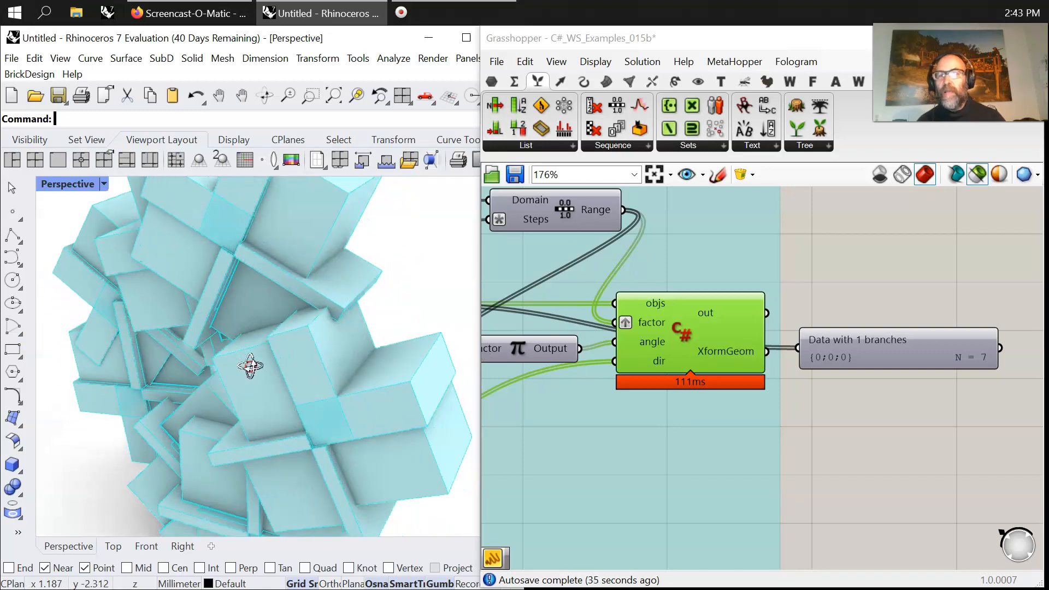
pyautogui.moveTo(269, 365); pyautogui.dragTo(299, 397, button='right')
pyautogui.moveTo(110, 306); pyautogui.dragTo(286, 344, button='right')
pyautogui.scroll(5, 295, 370)
pyautogui.scroll(-5, 342, 382)
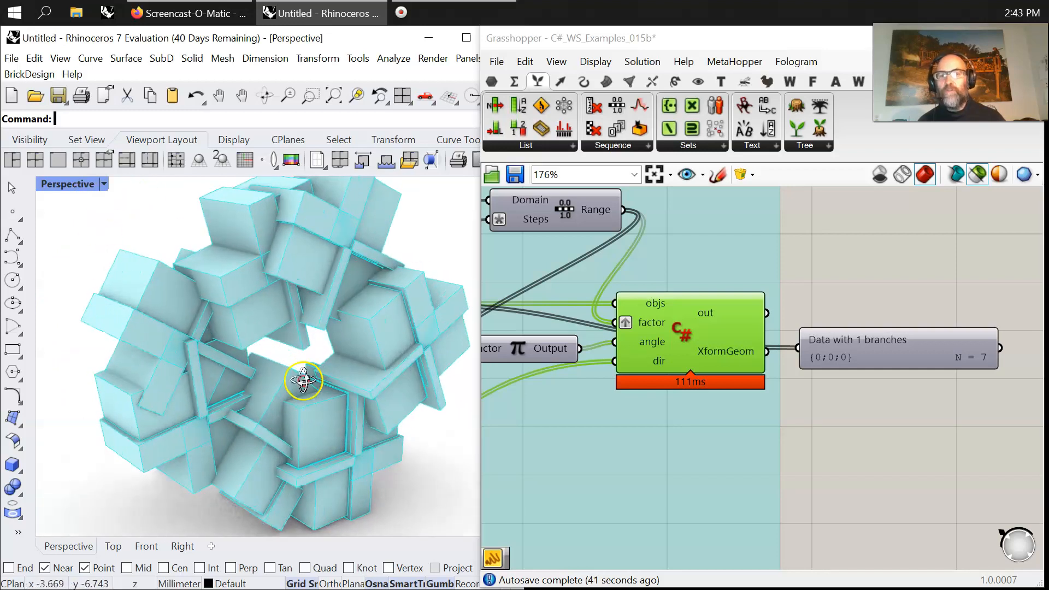
pyautogui.scroll(-4, 628, 424)
# - Review the whole 015 First Generation Template definition in Grasshopper
pyautogui.scroll(-4, 741, 424)
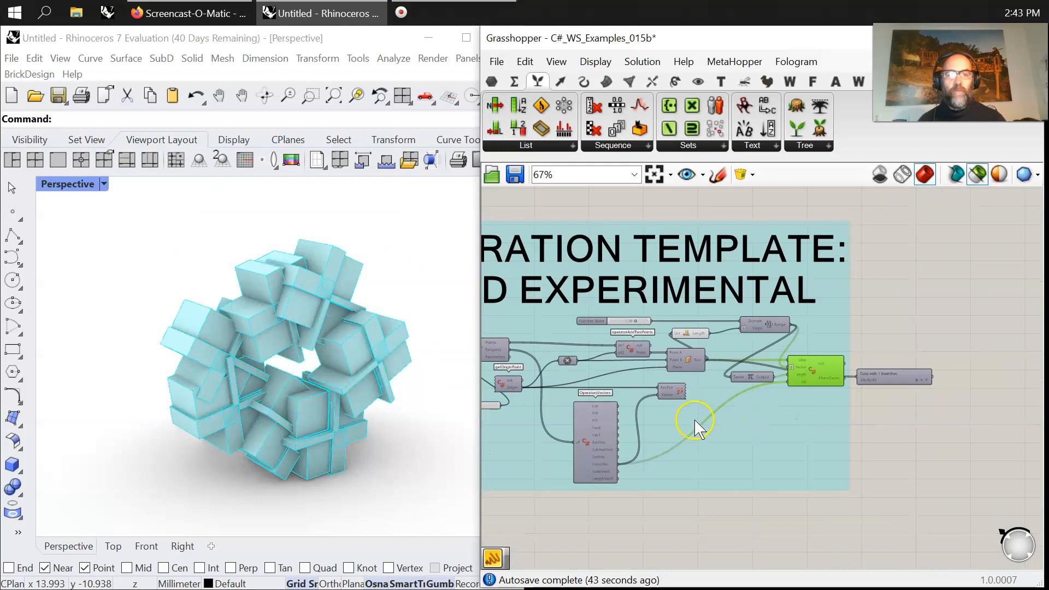
pyautogui.scroll(-4, 586, 417)
pyautogui.moveTo(585, 417); pyautogui.dragTo(905, 237, button='right')
pyautogui.scroll(-2, 805, 424)
pyautogui.scroll(3, 863, 392)
pyautogui.scroll(-1, 763, 505)
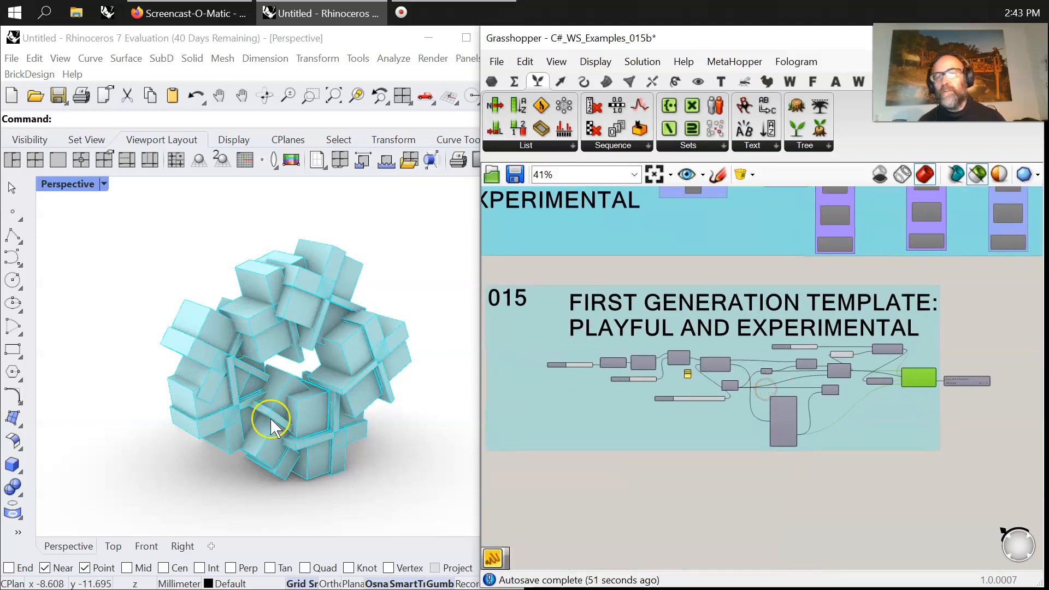
# - Frame the baked boxes in the Perspective viewport, spin them with Turntable at speed 10, and stop the rotation
pyautogui.scroll(3, 277, 370)
pyautogui.scroll(-5, 285, 382)
pyautogui.moveTo(285, 382); pyautogui.dragTo(269, 382, button='right')
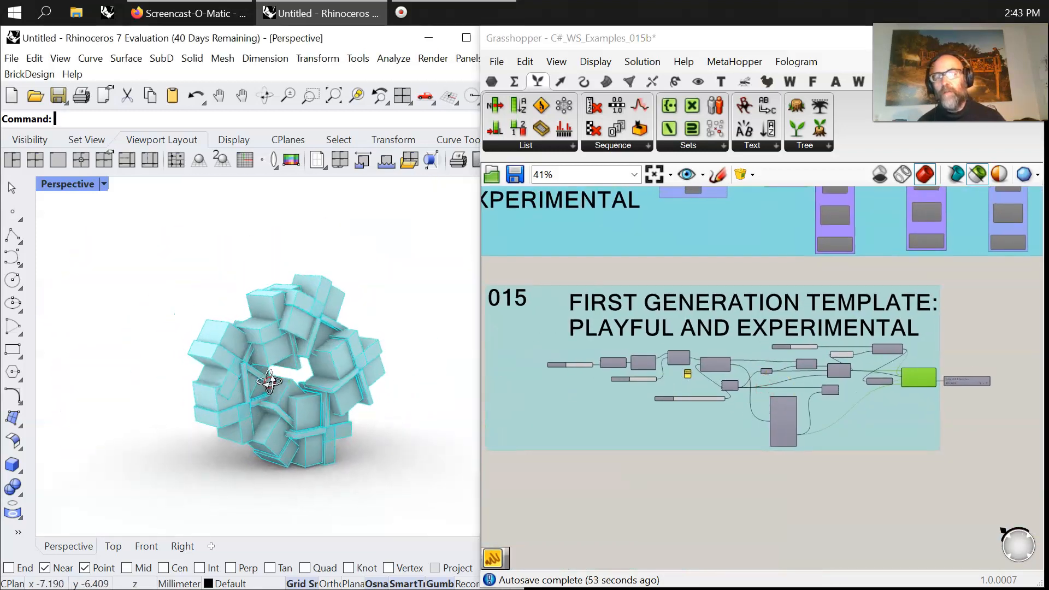
pyautogui.scroll(4, 321, 402)
pyautogui.scroll(-2, 321, 403)
pyautogui.moveTo(313, 411); pyautogui.dragTo(253, 423, button='right')
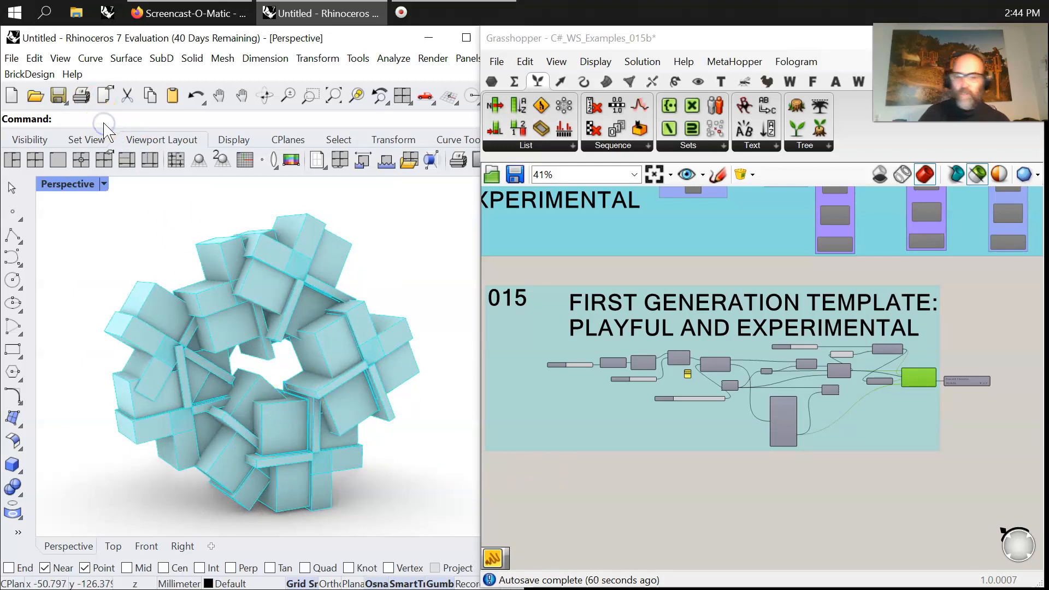
pyautogui.rightClick(211, 403)
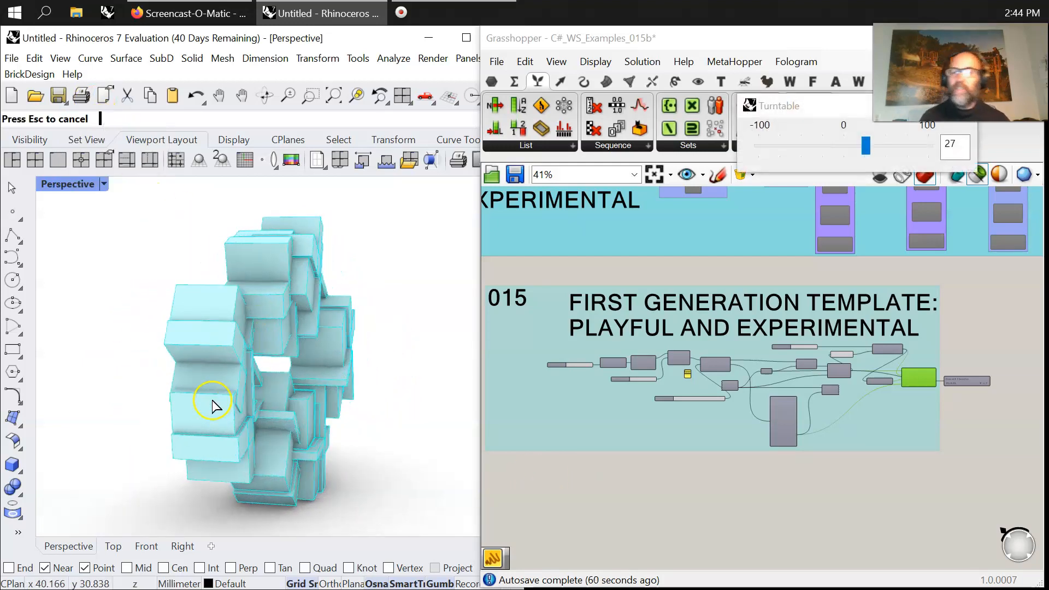
pyautogui.moveTo(855, 149); pyautogui.dragTo(853, 145)
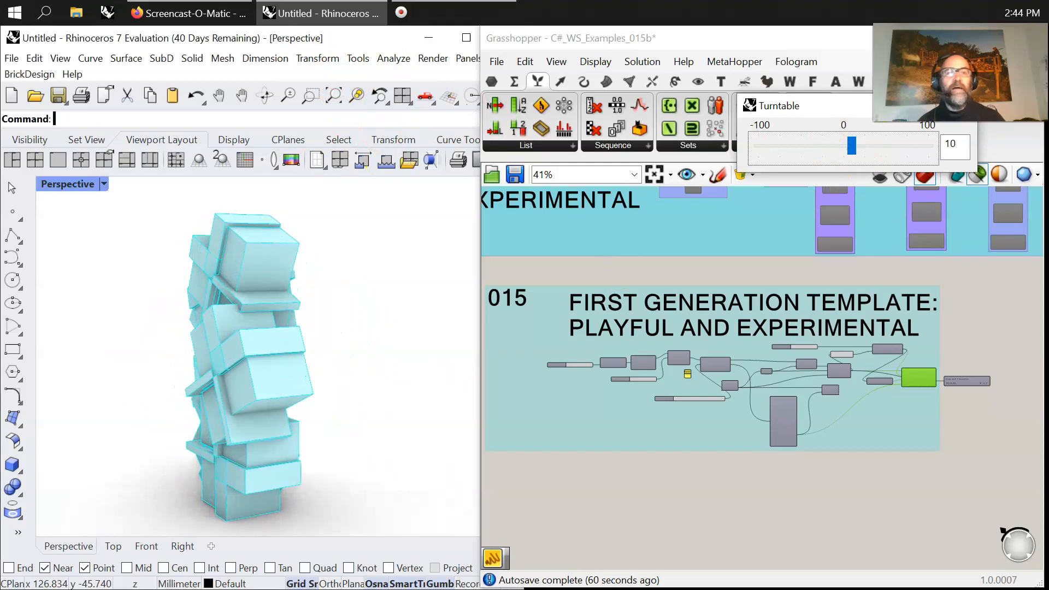
pyautogui.press('Escape')
# - Apply environment map analysis to all the baked boxes and move its options window clear of the viewport
pyautogui.click(393, 59)
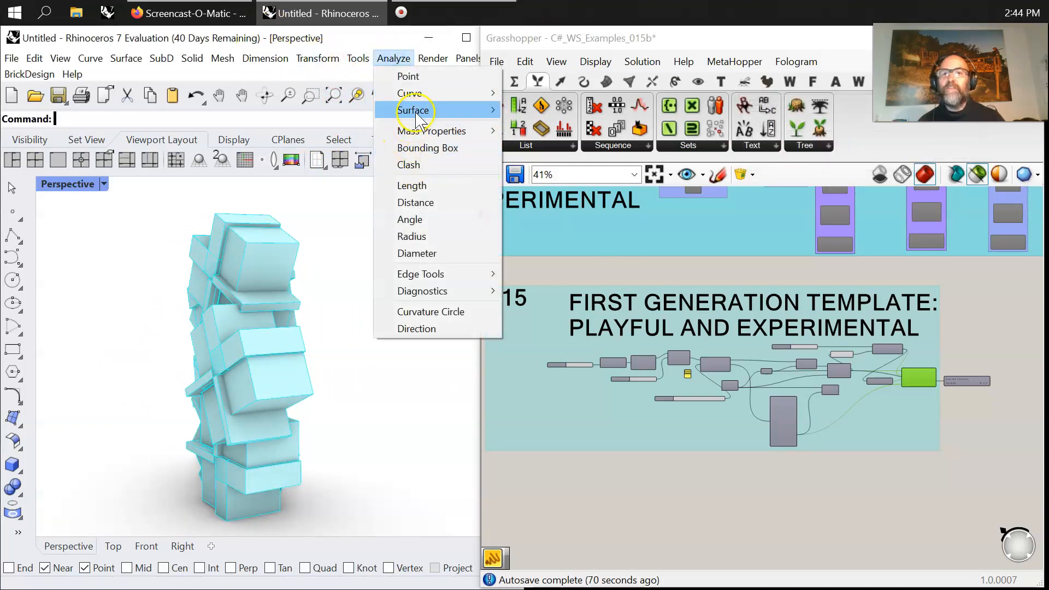
pyautogui.moveTo(415, 112)
pyautogui.click(552, 144)
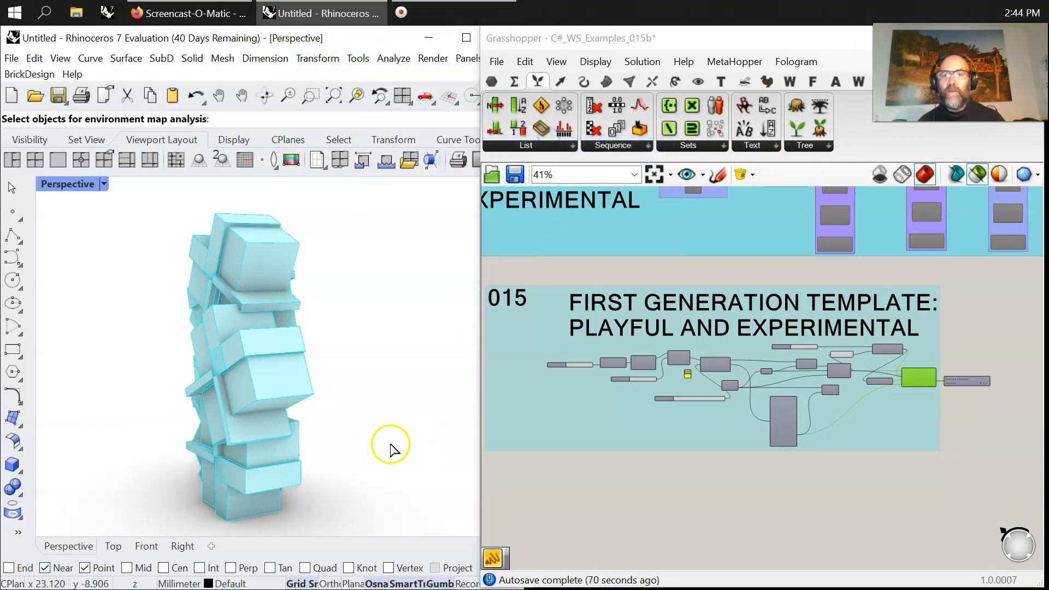
pyautogui.click(261, 403)
pyautogui.press('Return')
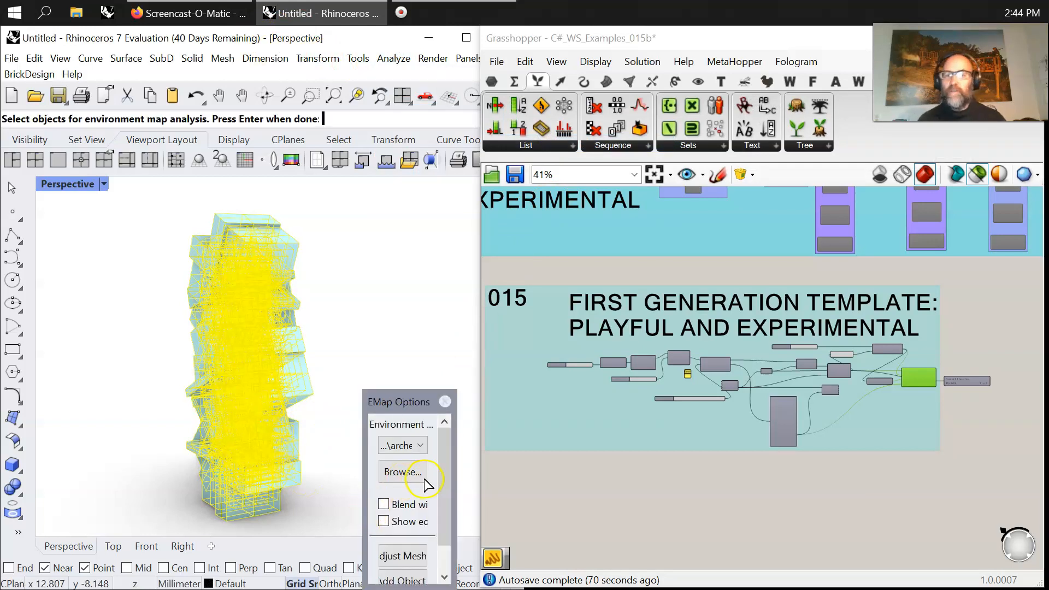
pyautogui.moveTo(404, 405); pyautogui.dragTo(523, 541)
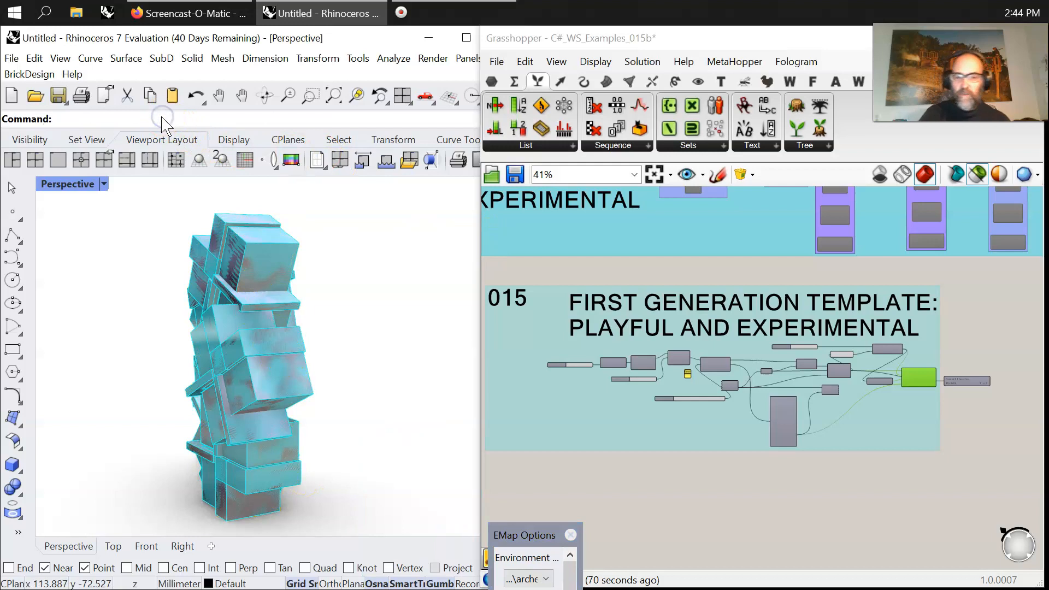
# - Spin the environment-mapped boxes with Turntable at speed 10 and stop the rotation
pyautogui.press('Return')
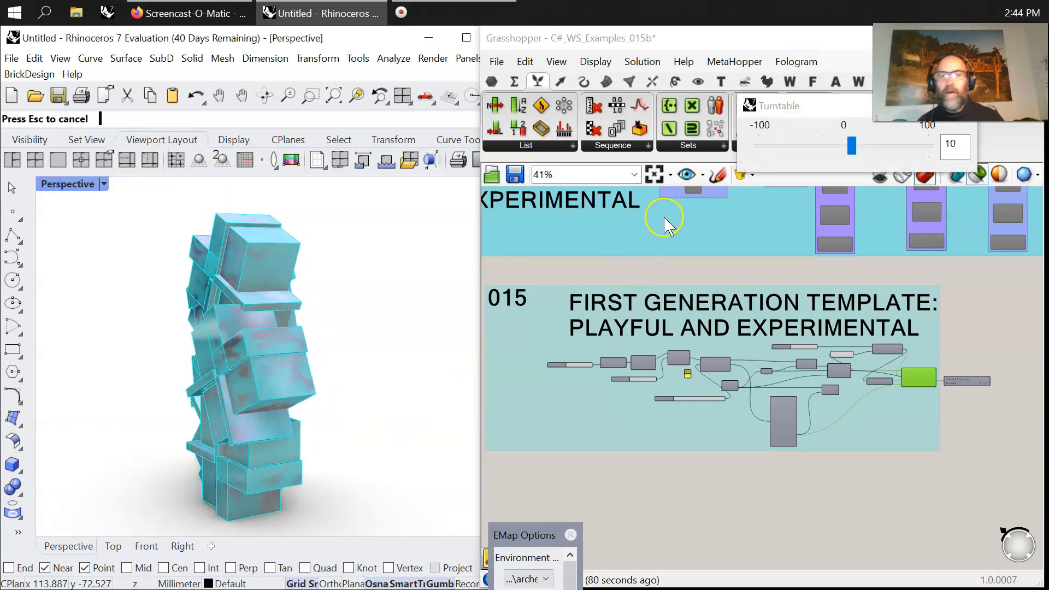
pyautogui.moveTo(359, 388); pyautogui.dragTo(395, 394, button='right')
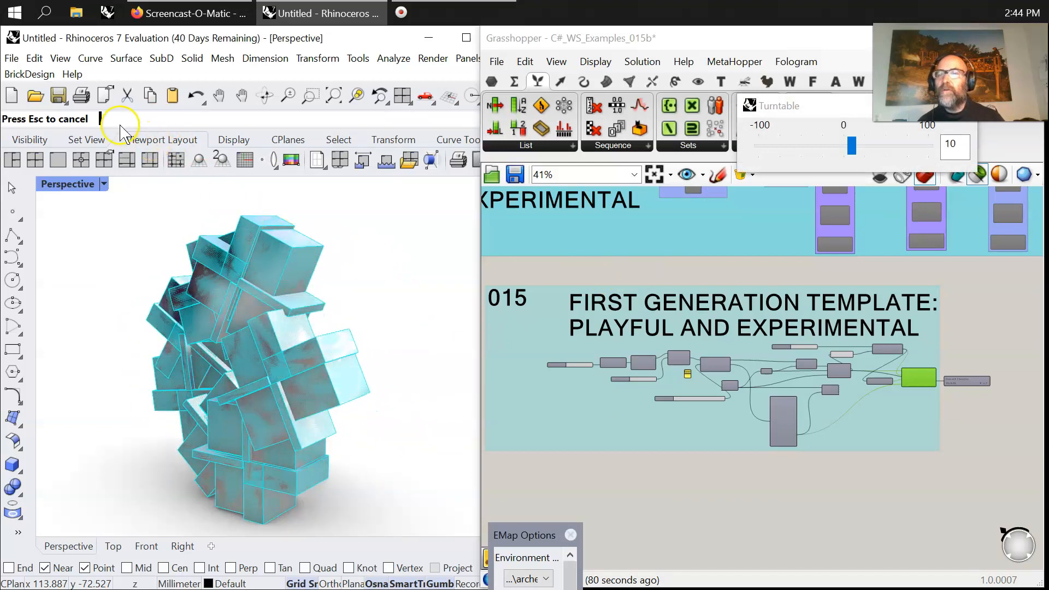
pyautogui.press('Escape')
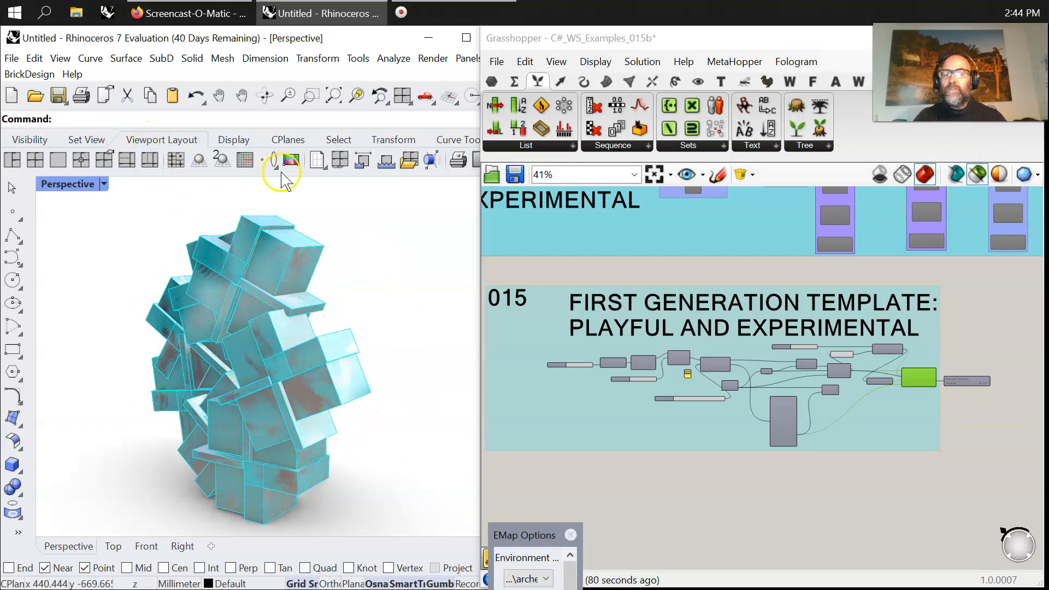
# - Apply zebra stripe analysis to all the baked boxes and move its options window clear of the viewport
pyautogui.click(389, 58)
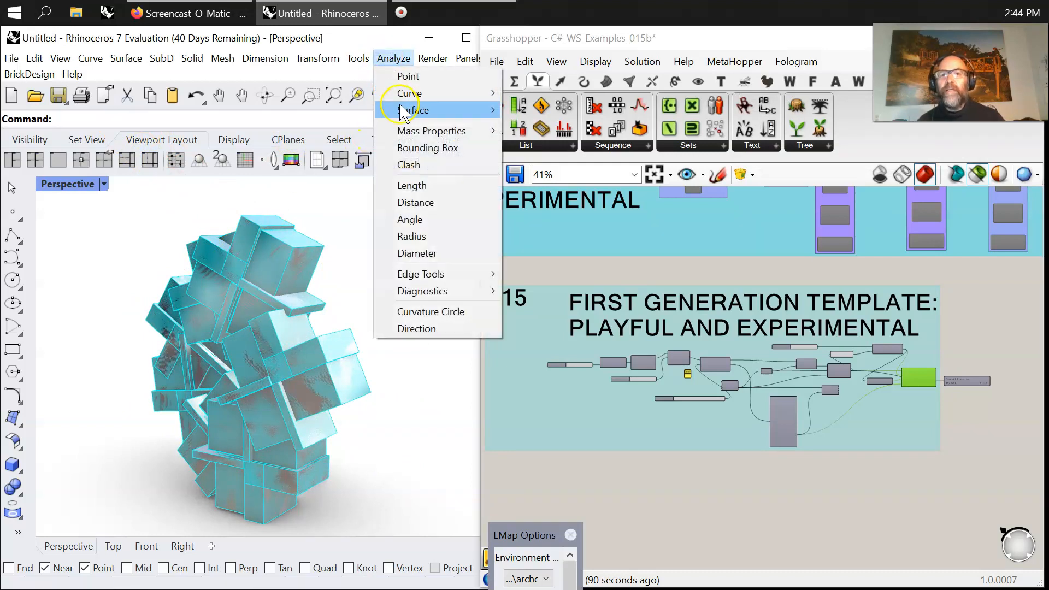
pyautogui.moveTo(402, 111)
pyautogui.click(527, 160)
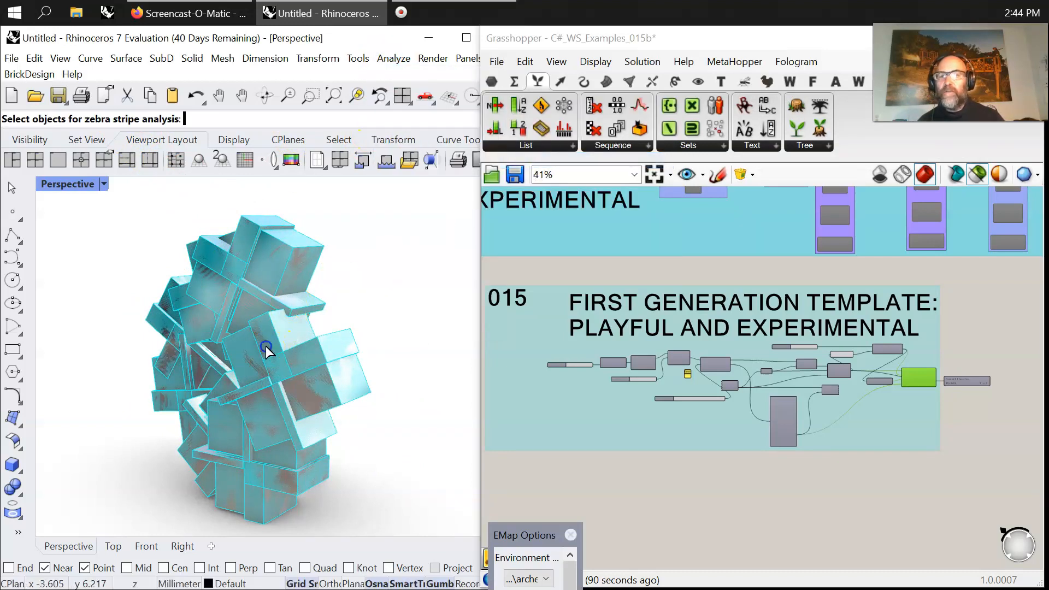
pyautogui.hotkey('ctrl', 'a')
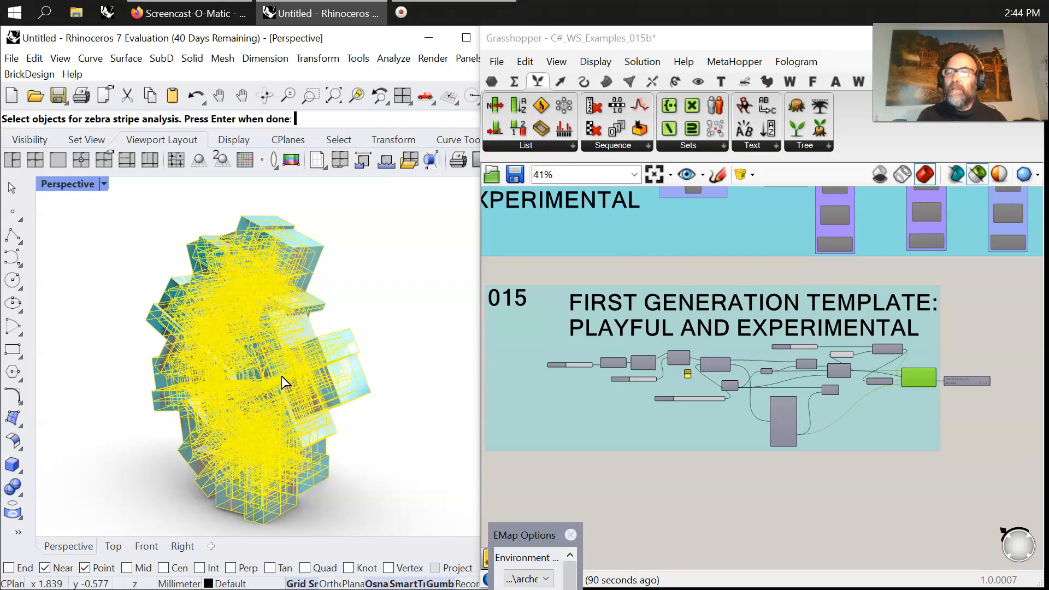
pyautogui.press('Return')
pyautogui.moveTo(389, 363)
pyautogui.mouseDown()
pyautogui.moveTo(377, 489)
pyautogui.moveTo(386, 525)
pyautogui.moveTo(633, 524)
pyautogui.mouseUp()
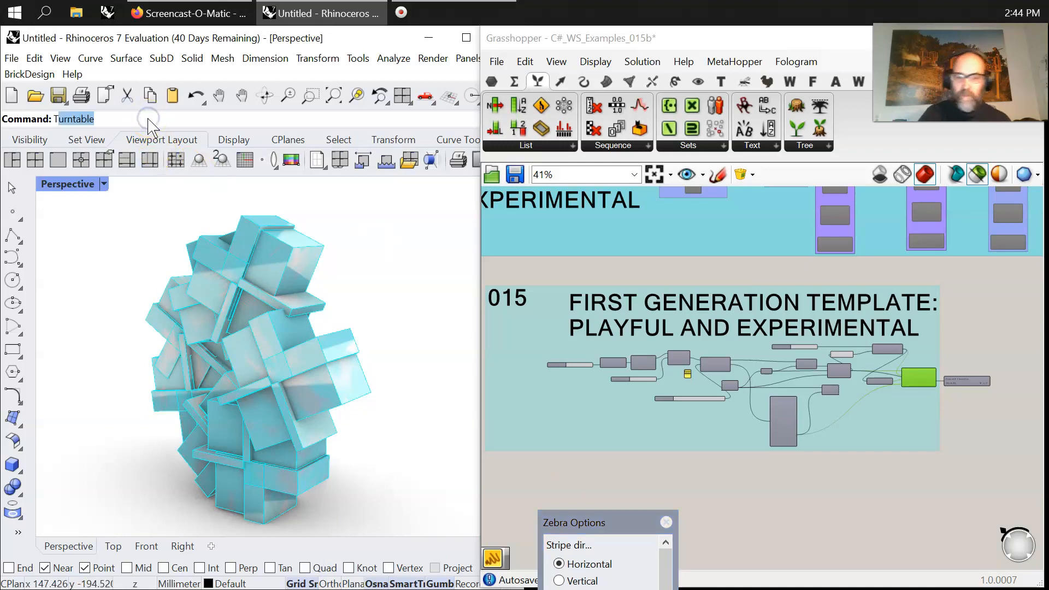
# - Spin the boxes with Turntable at speed 10, turning off the zebra analysis during the spin, and stop the rotation
pyautogui.press('Return')
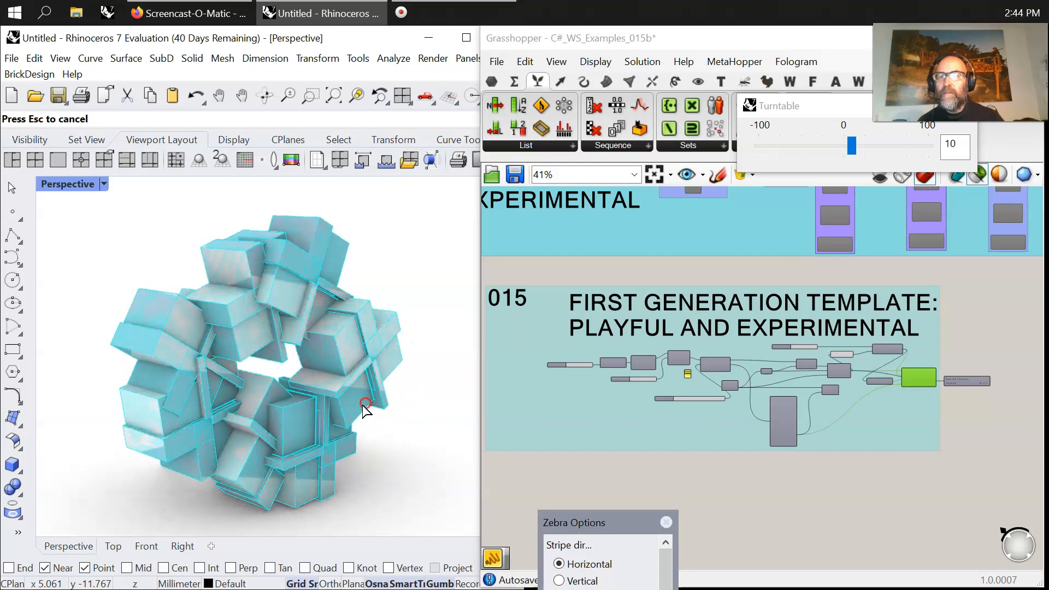
pyautogui.click(666, 523)
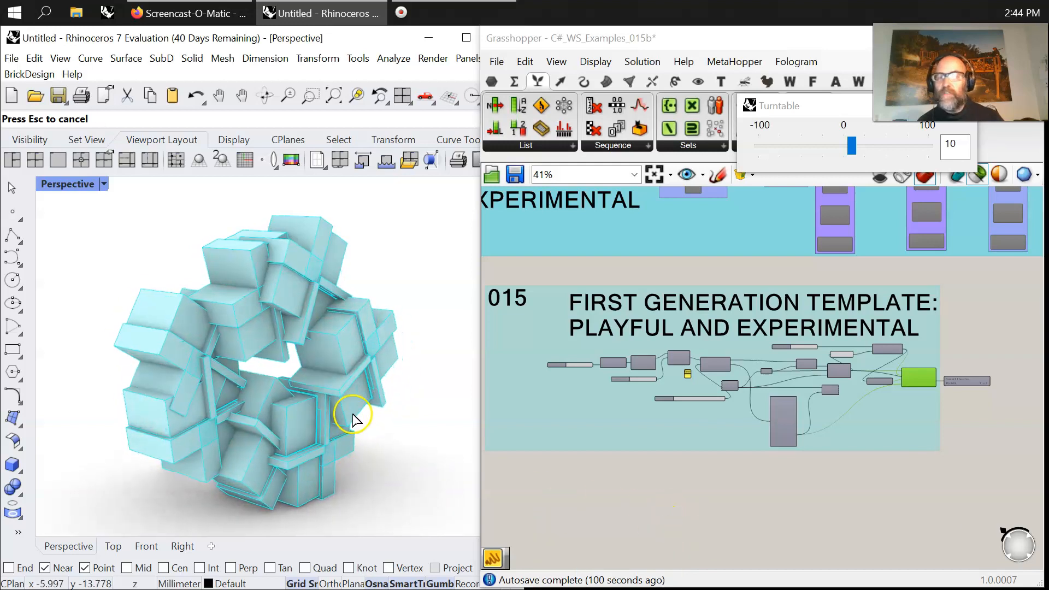
pyautogui.click(75, 182)
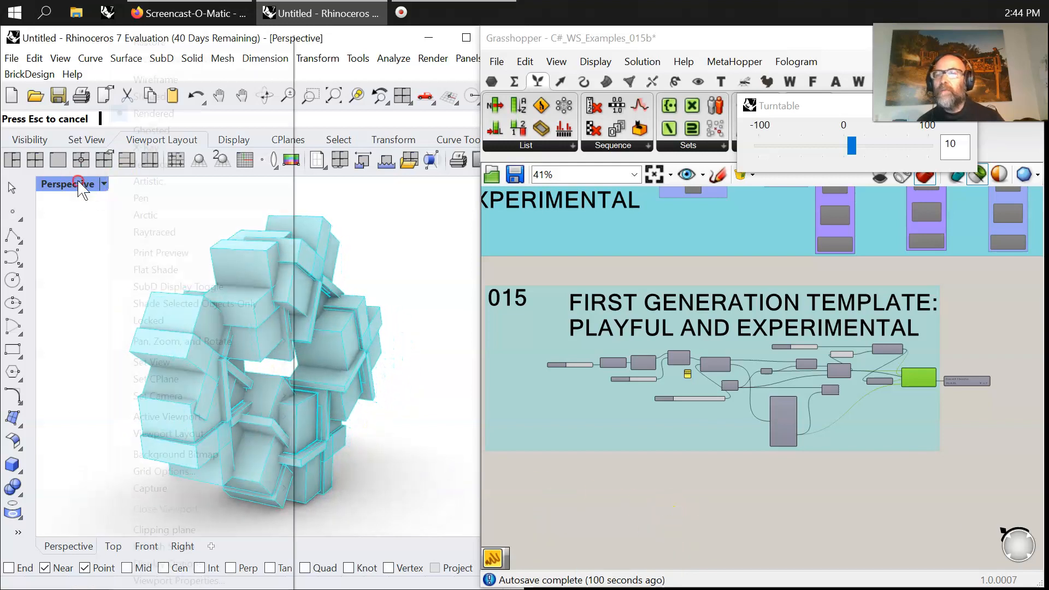
pyautogui.click(144, 200)
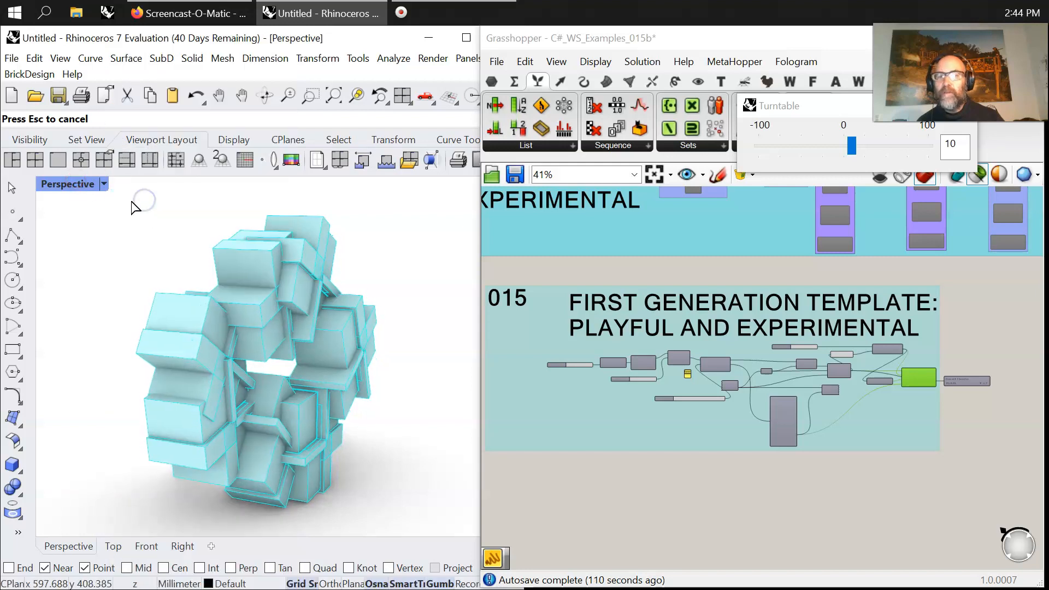
pyautogui.press('Escape')
pyautogui.moveTo(295, 321); pyautogui.dragTo(295, 378, button='right')
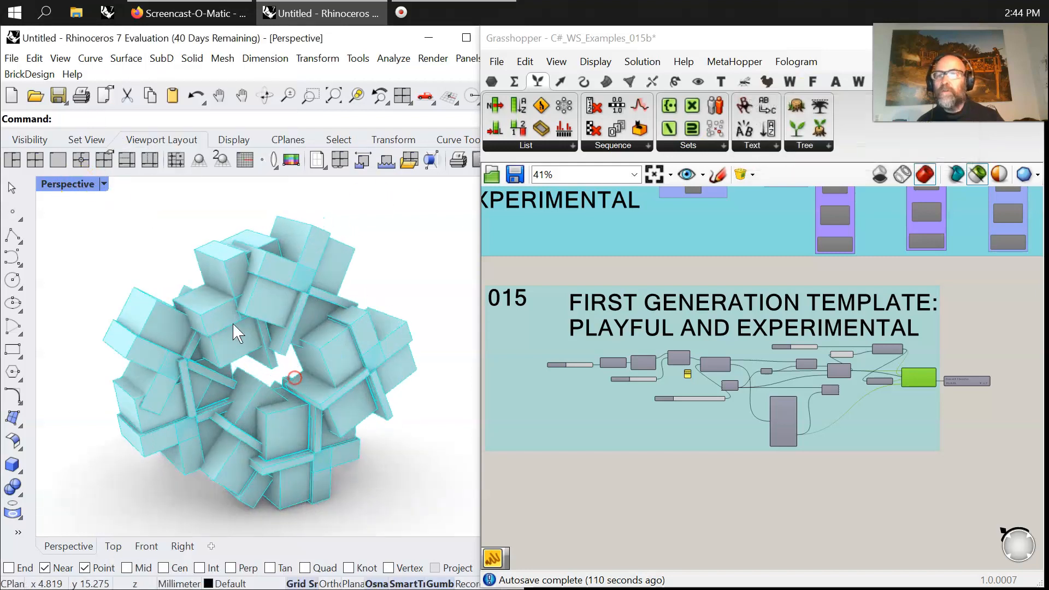
# - Preview the boxes in the Perspective viewport with the Raytraced, Arctic, Pen and Artistic display modes in turn
pyautogui.click(70, 184)
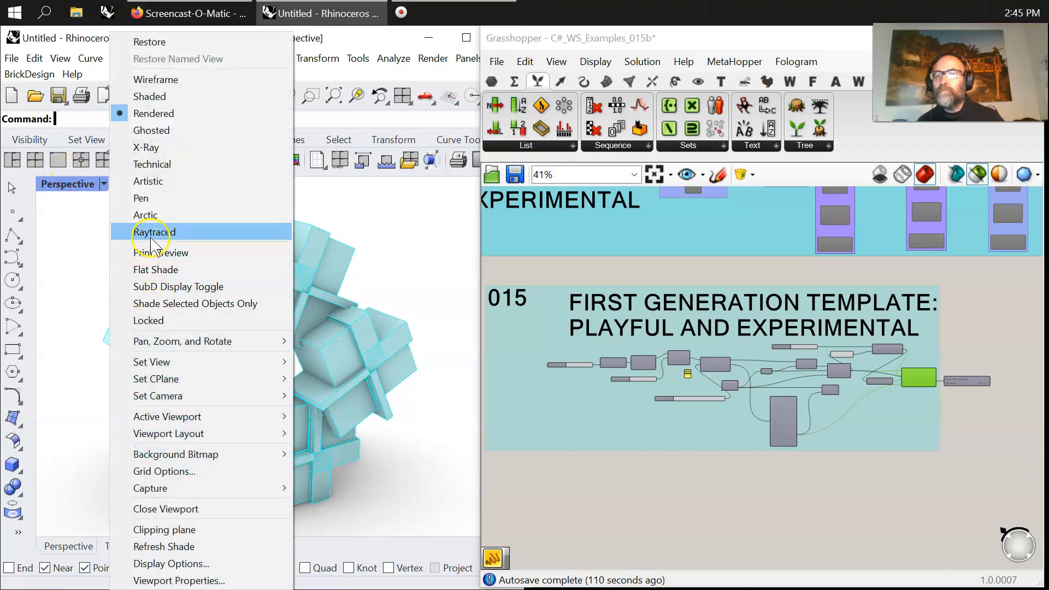
pyautogui.click(153, 233)
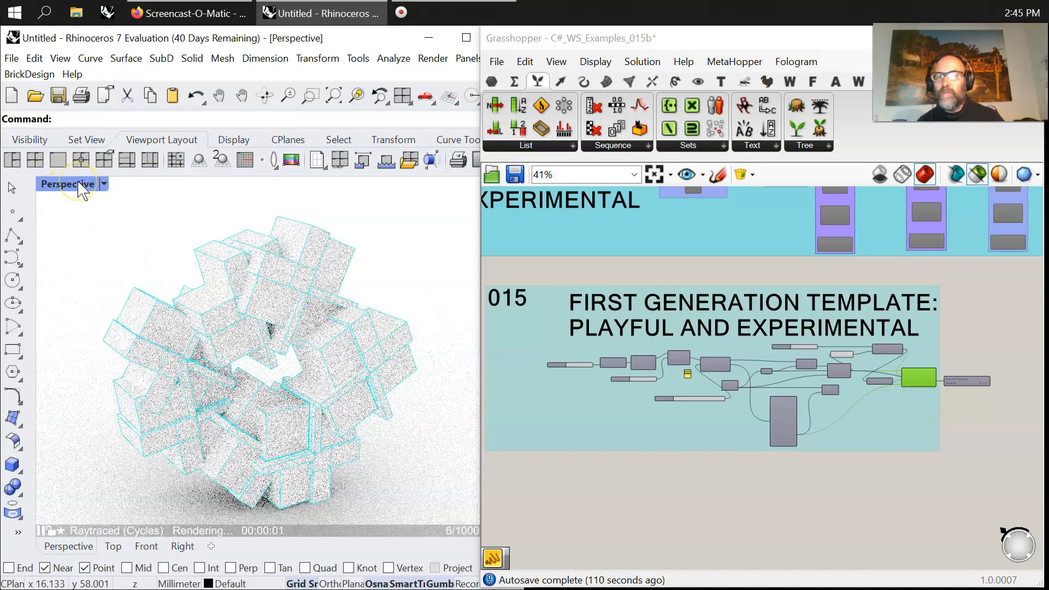
pyautogui.click(81, 188)
pyautogui.click(143, 215)
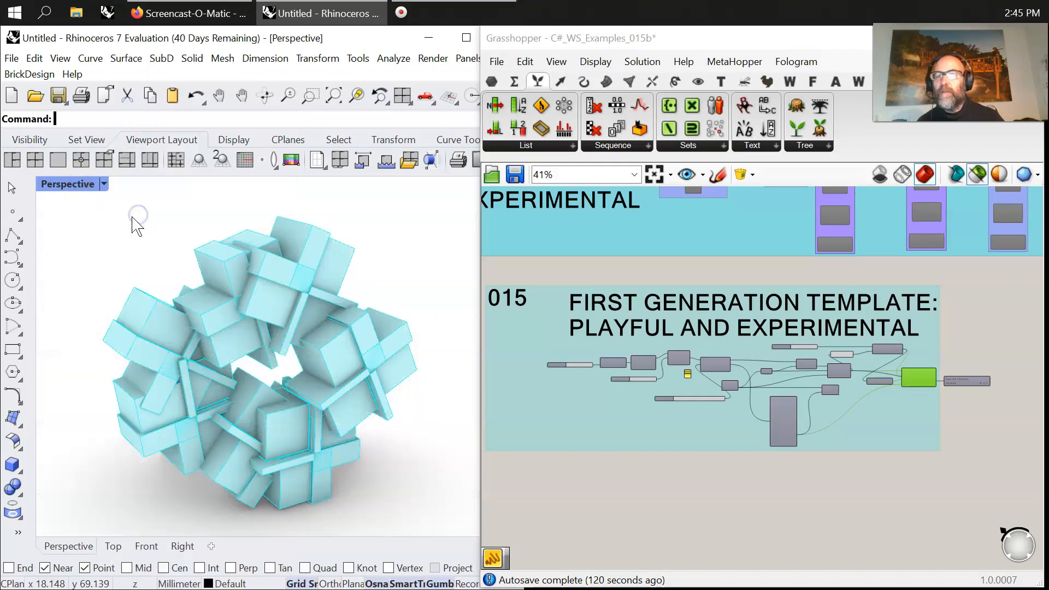
pyautogui.click(80, 186)
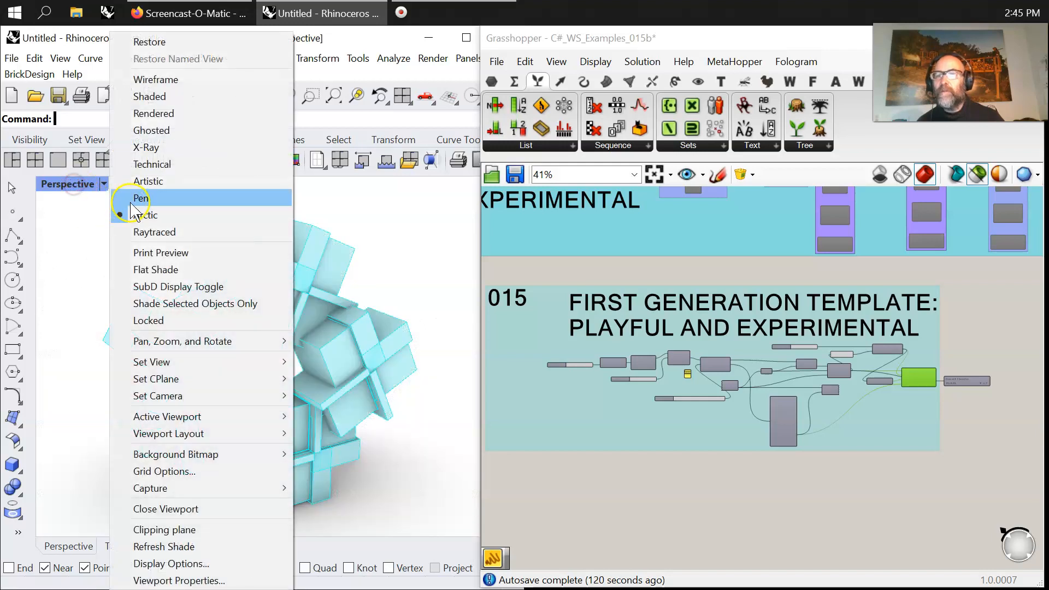
pyautogui.click(133, 199)
pyautogui.click(71, 187)
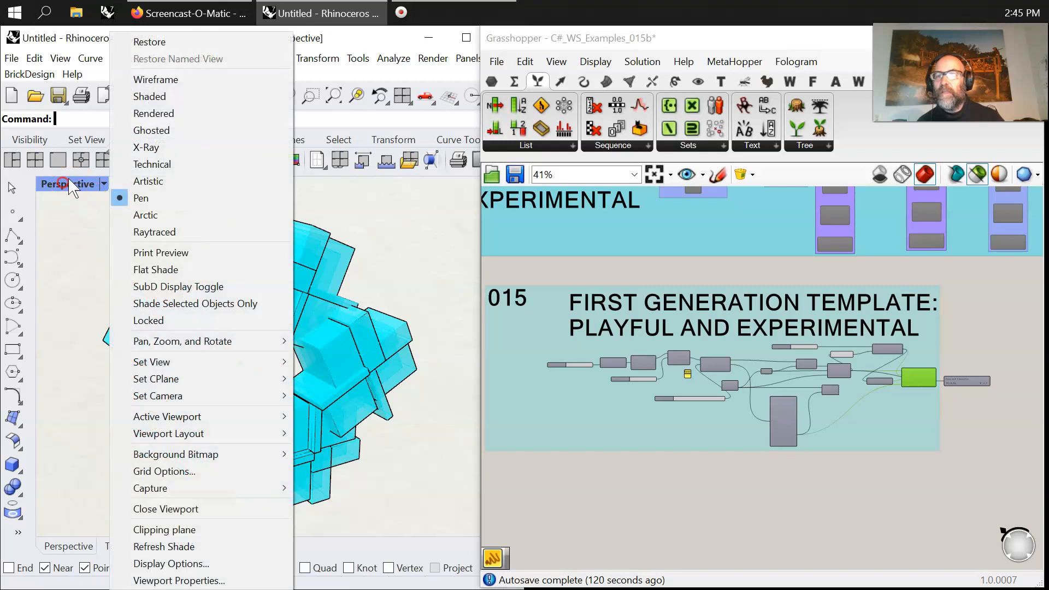
pyautogui.click(147, 181)
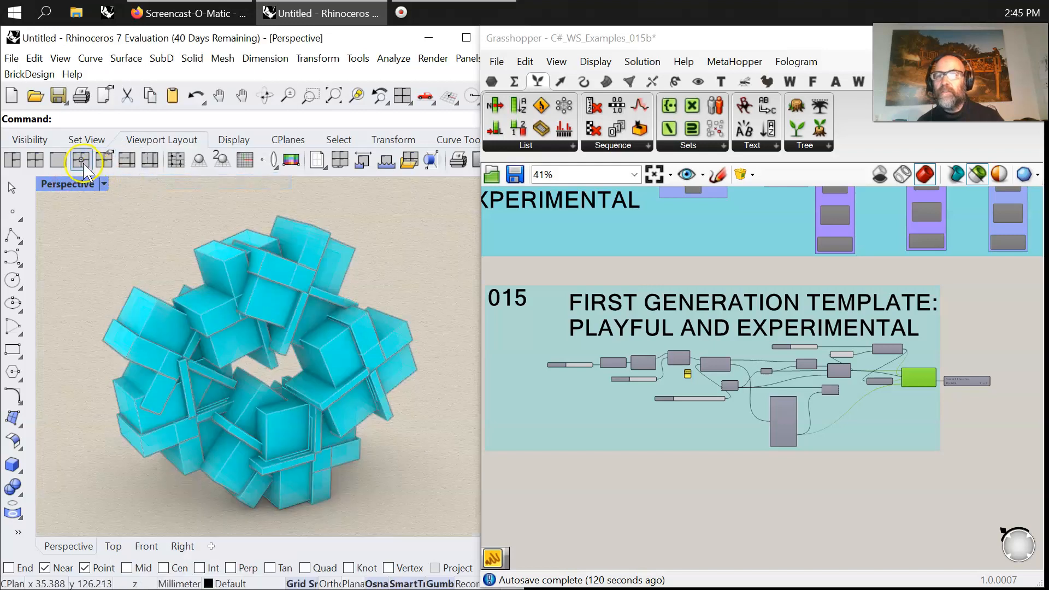
# - Switch the Perspective viewport to Technical display mode and inspect the boxes' hidden lines up close and from different angles
pyautogui.click(82, 186)
pyautogui.click(153, 163)
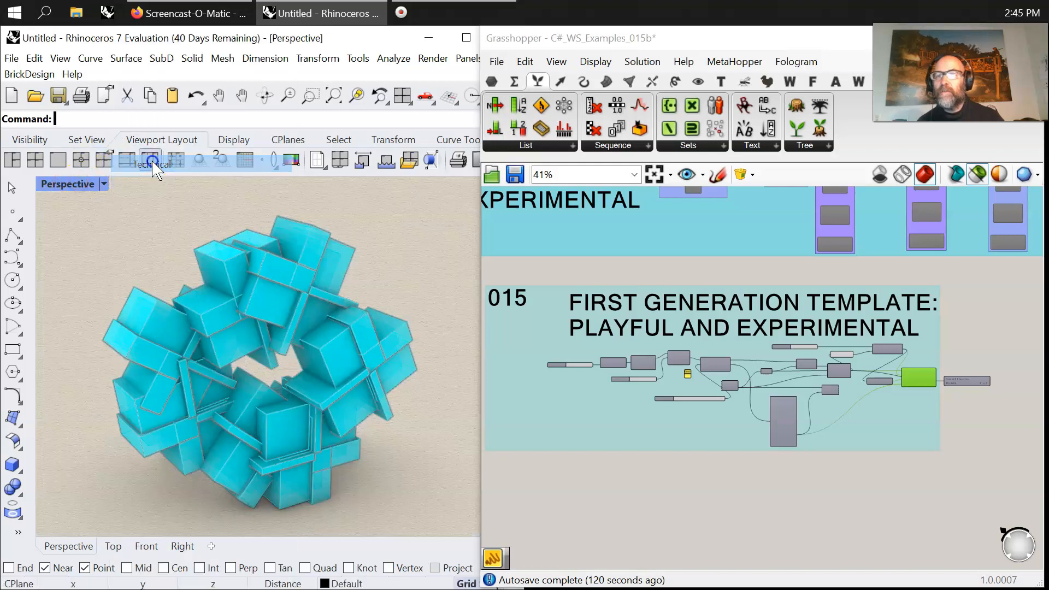
pyautogui.moveTo(220, 355); pyautogui.dragTo(230, 332, button='right')
pyautogui.scroll(8, 230, 330)
pyautogui.scroll(9, 250, 335)
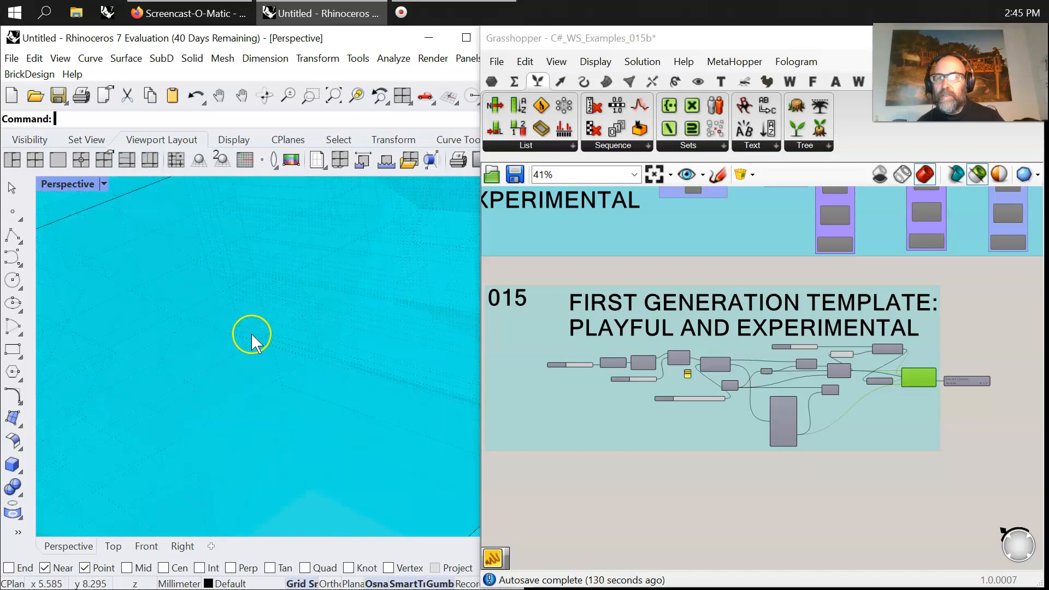
pyautogui.scroll(-12, 255, 336)
pyautogui.scroll(-5, 255, 343)
pyautogui.moveTo(290, 356); pyautogui.dragTo(266, 342, button='right')
pyautogui.scroll(6, 300, 362)
pyautogui.scroll(-4, 273, 333)
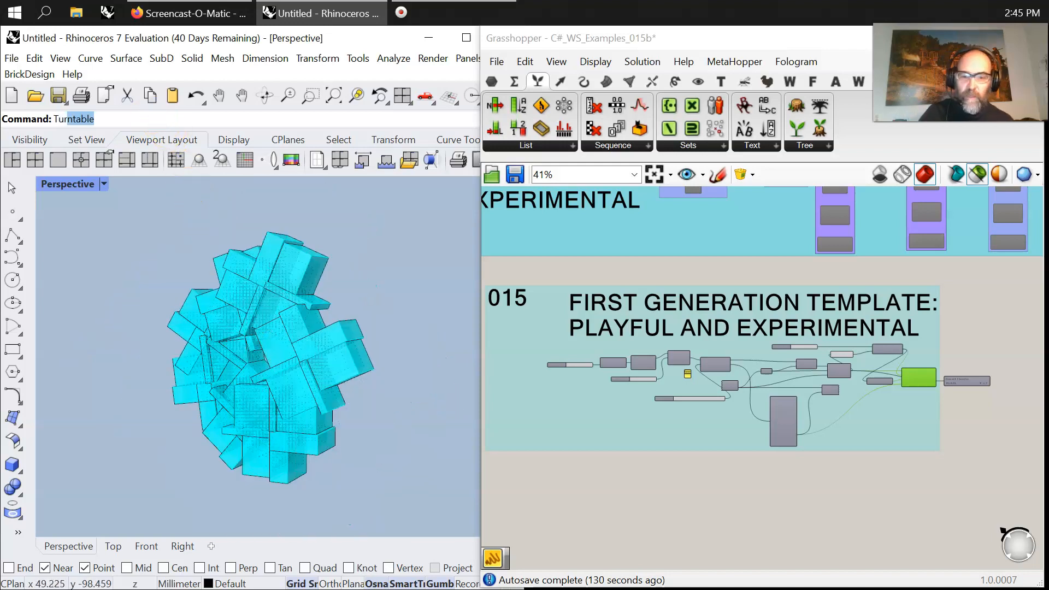
# - Spin the Technical-mode boxes with Turntable at speed 24 and clear the component selection in the Grasshopper definition
pyautogui.press('Return')
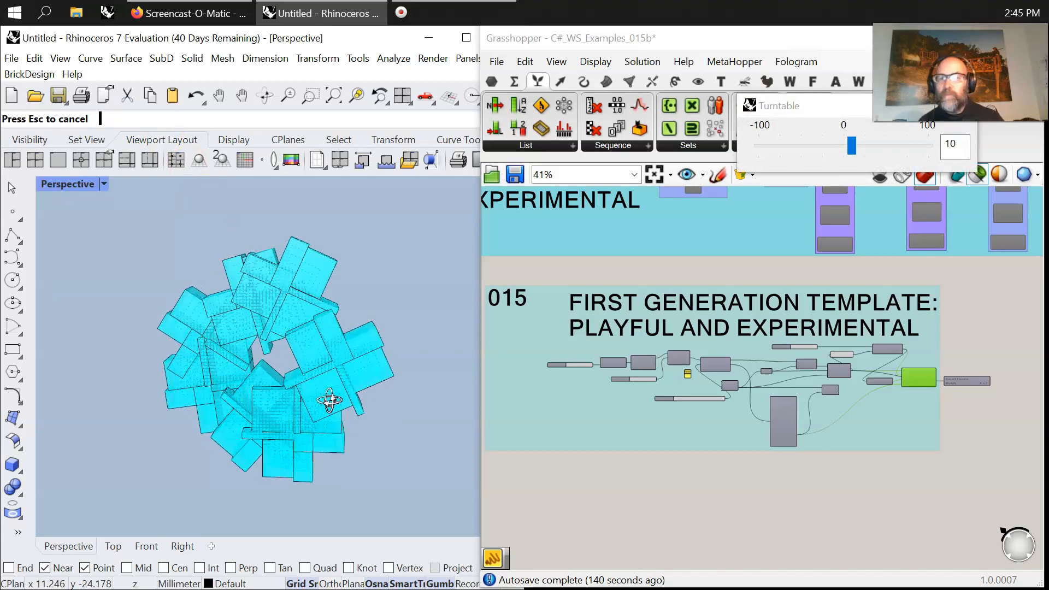
pyautogui.moveTo(854, 153); pyautogui.dragTo(865, 148)
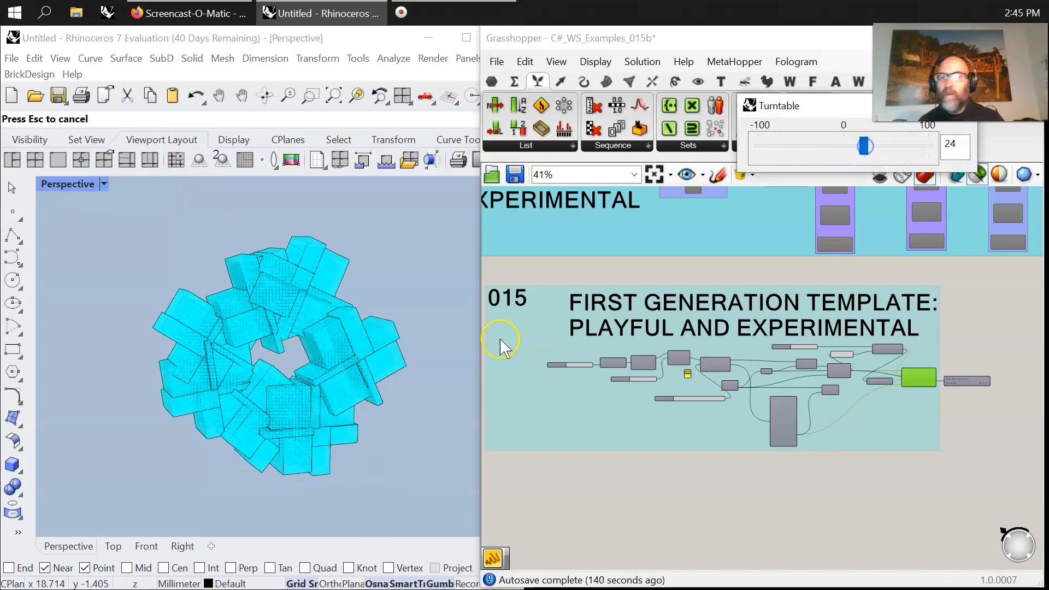
pyautogui.click(843, 510)
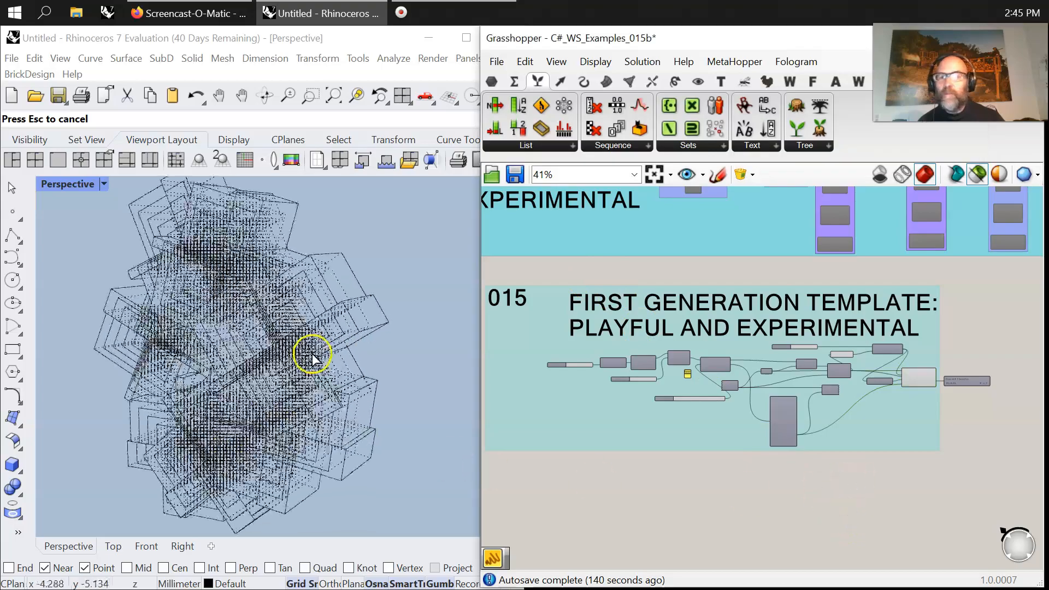